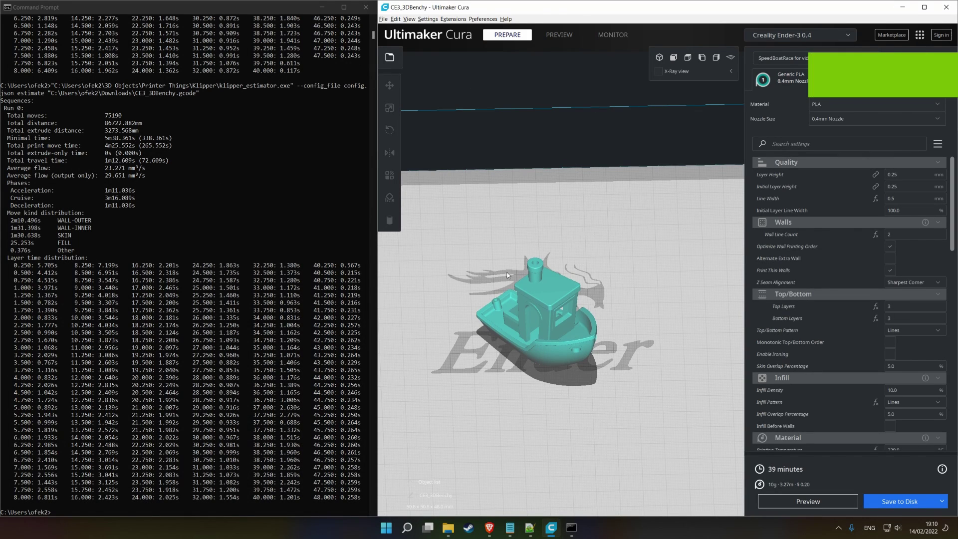
Highlight the minimal time value in the Klipper estimator output for the Benchy G-code in Command Prompt
right_drag(599, 286, 579, 269)
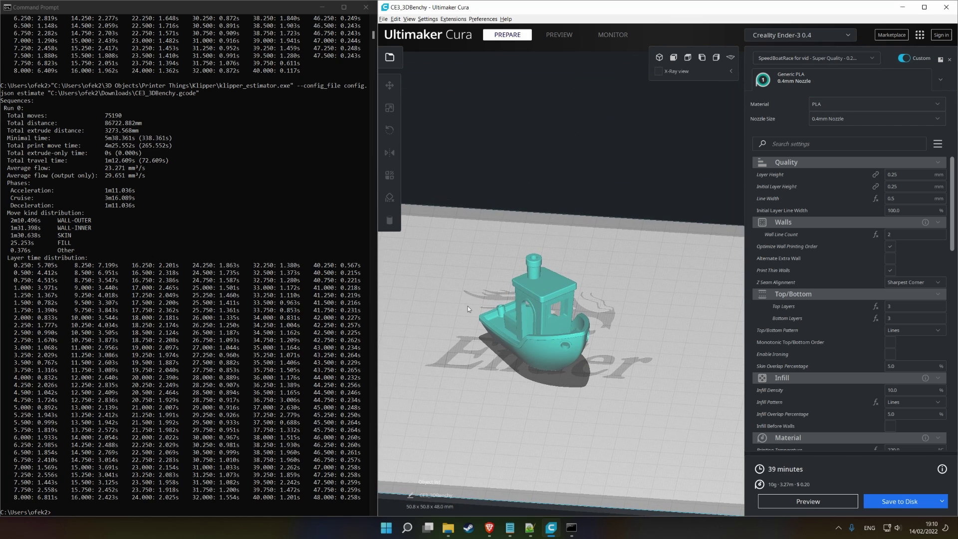
click(123, 138)
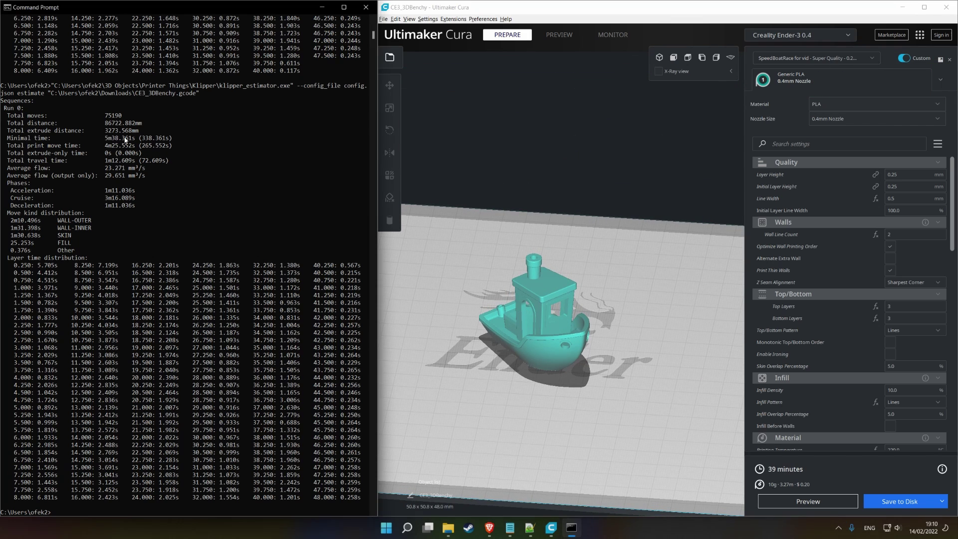
click(123, 138)
drag(107, 141, 123, 141)
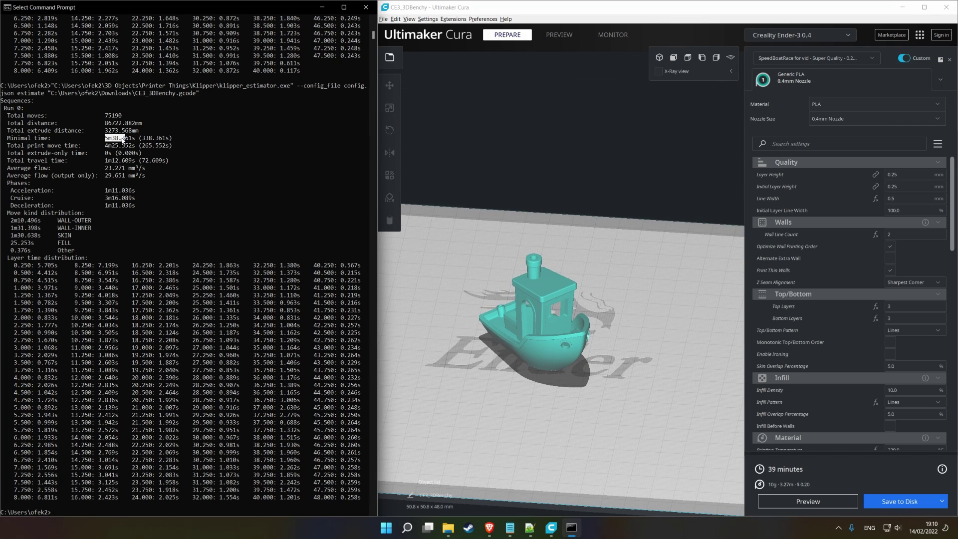
click(204, 154)
Review the boat's slicing settings in Cura, covering quality, walls, top/bottom layers, infill and material
right_drag(526, 211, 490, 240)
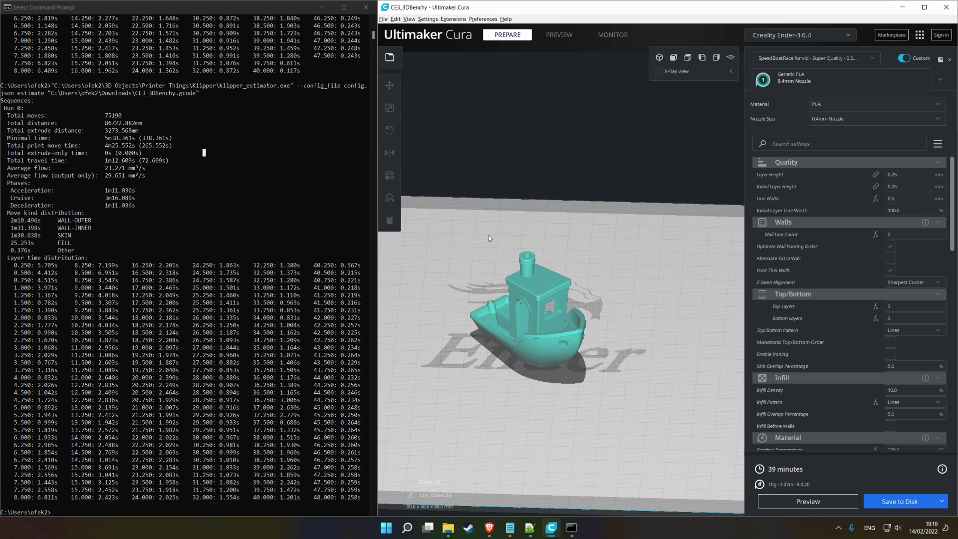
right_drag(616, 304, 601, 281)
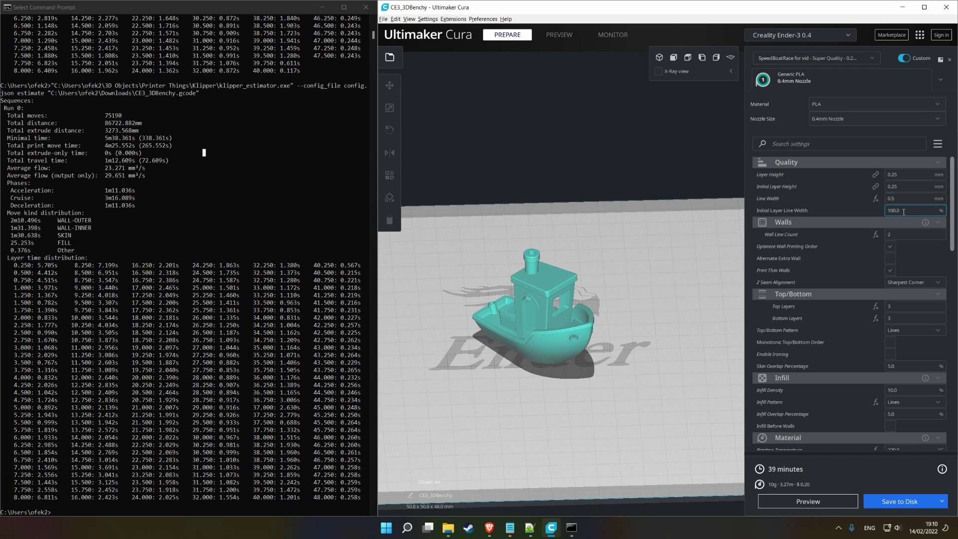
scroll(825, 252, down, 2)
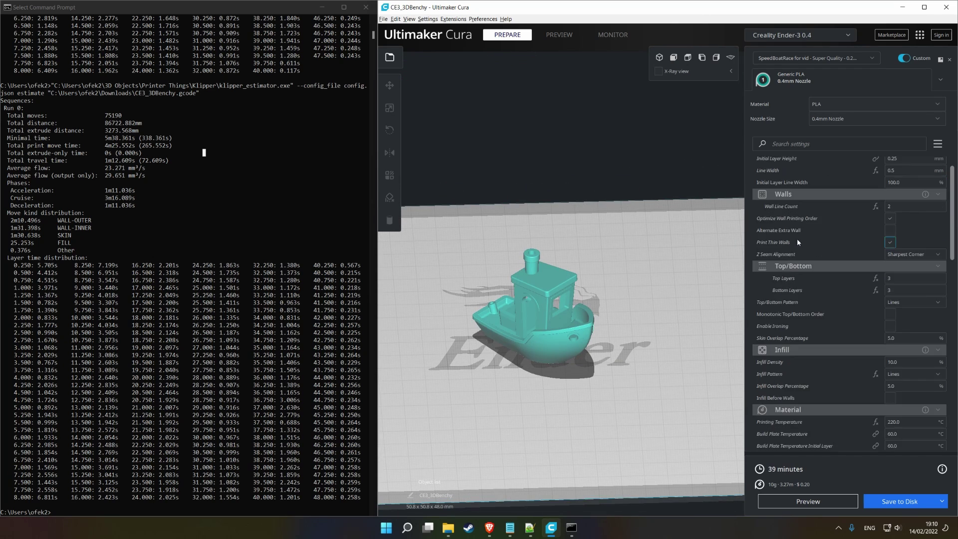
scroll(838, 260, up, 2)
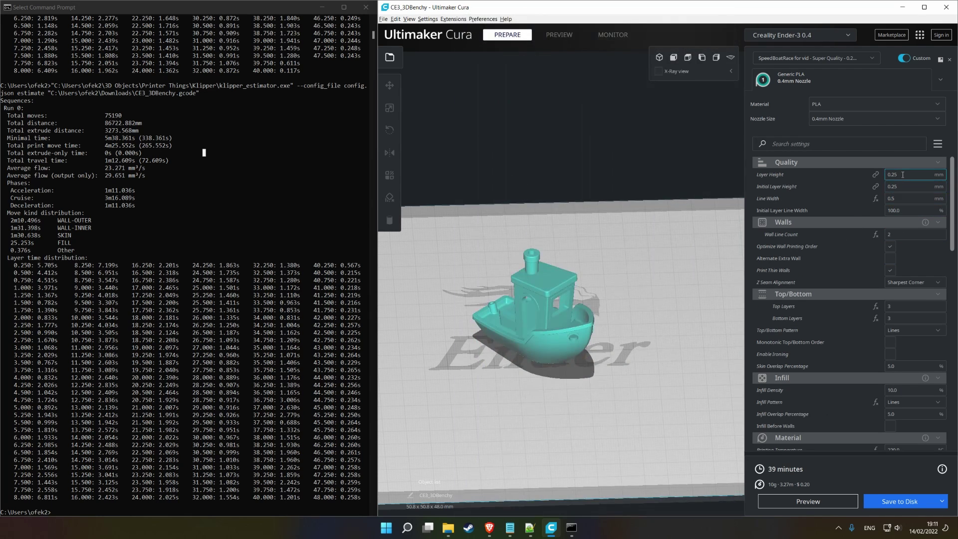
mouse_move(903, 175)
mouse_move(905, 233)
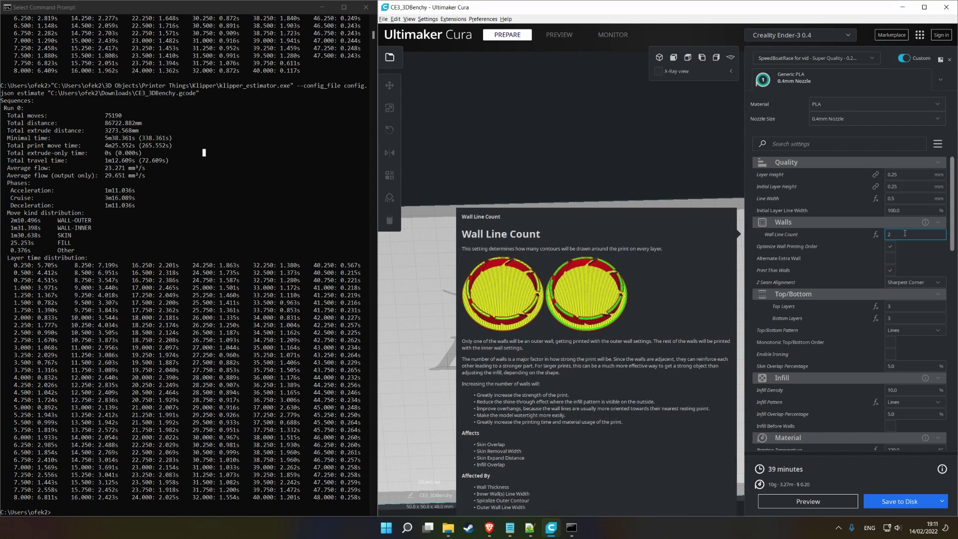
scroll(913, 360, down, 1)
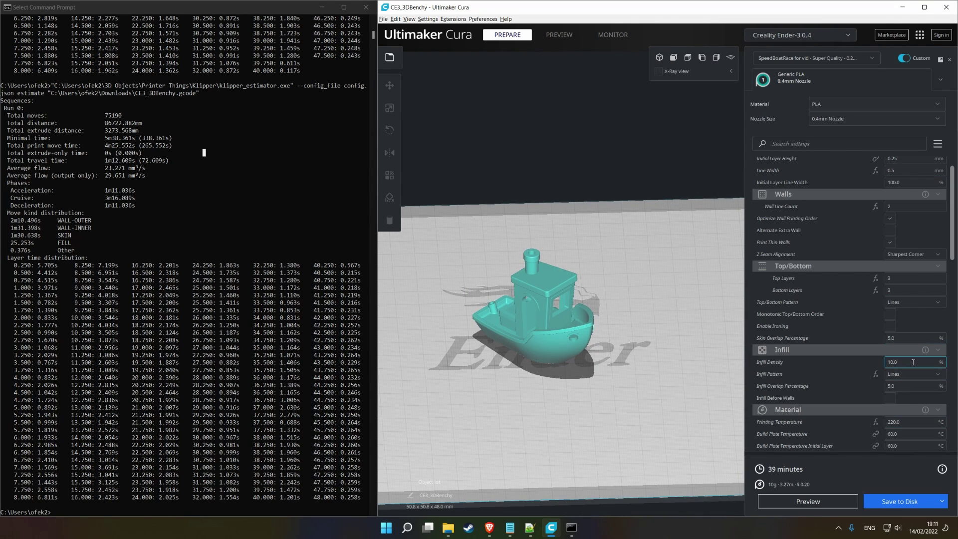
scroll(913, 354, down, 1)
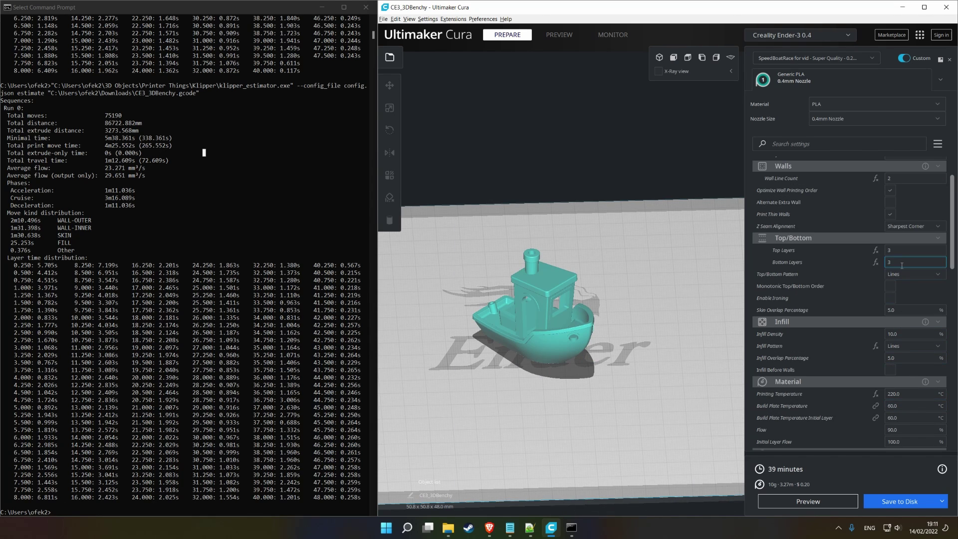
scroll(887, 254, up, 2)
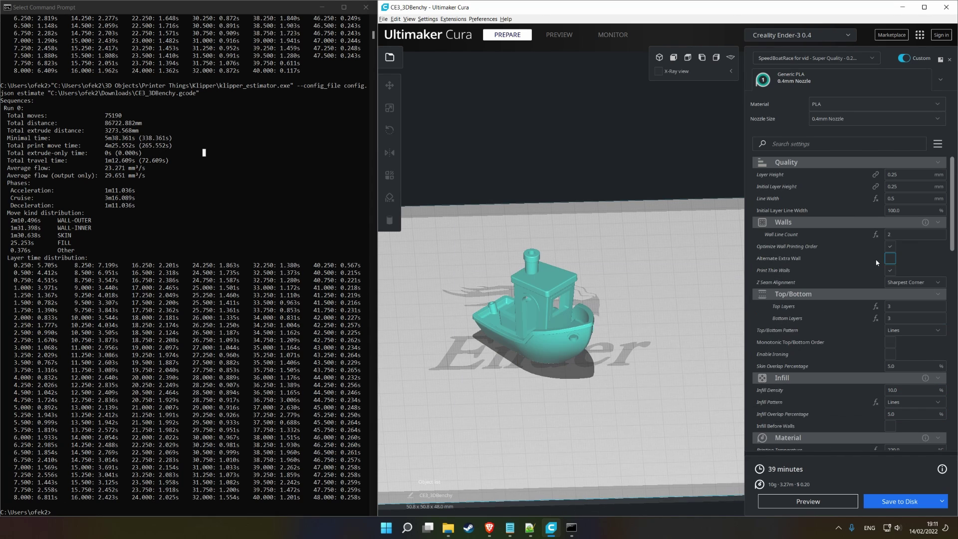
Search the print settings for "infill layer th" and check the infill layer thickness
click(804, 145)
text(i)
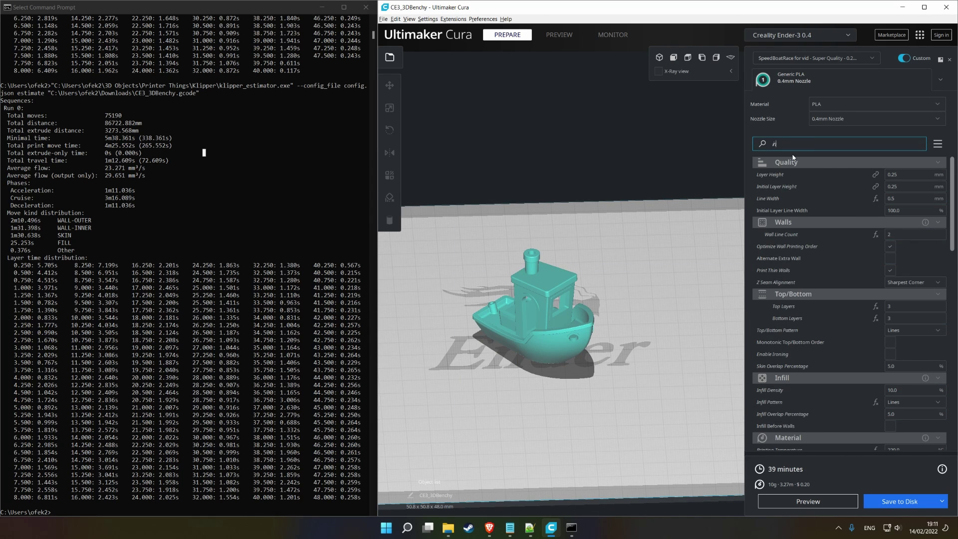
text(nfill lay)
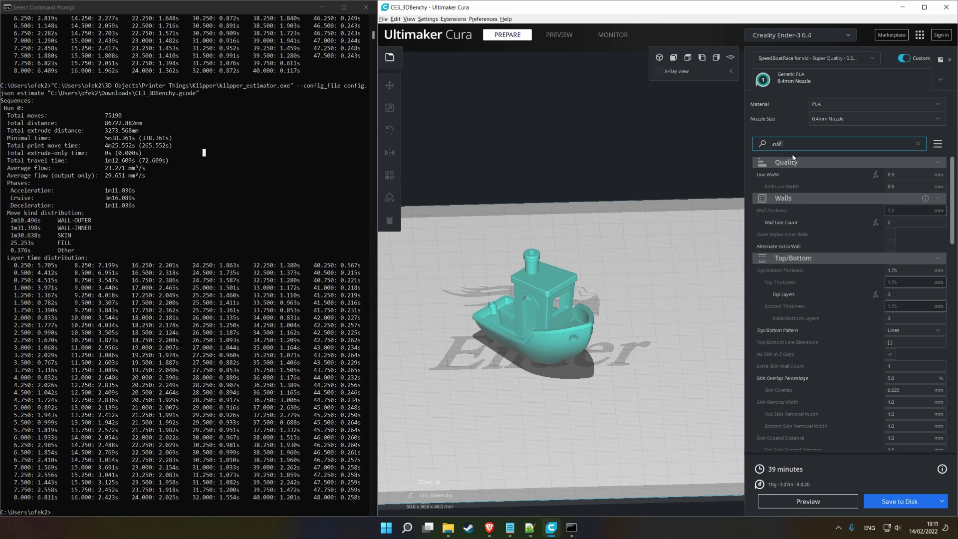
text(er th)
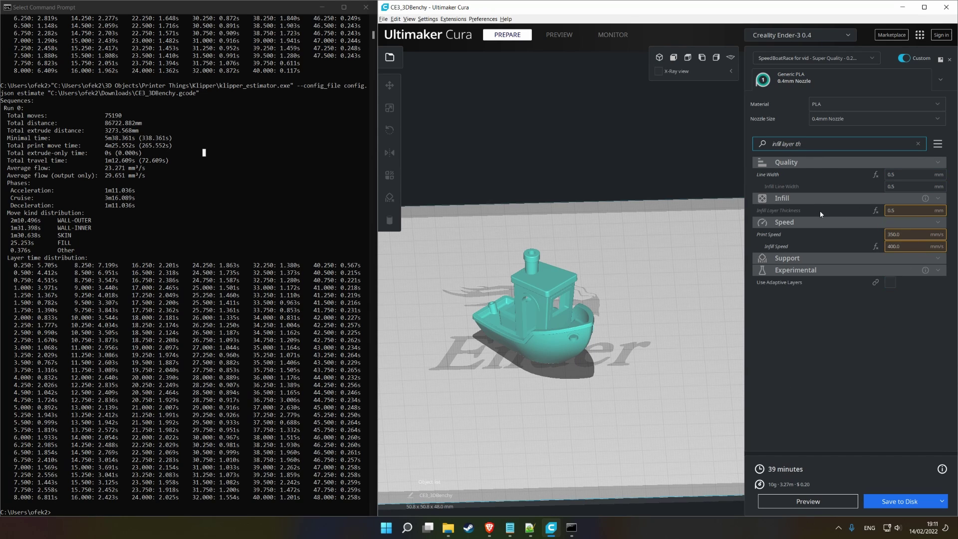
mouse_move(875, 215)
Inspect the sliced boat in the layer preview, then return to the prepare stage
click(807, 499)
scroll(631, 397, up, 5)
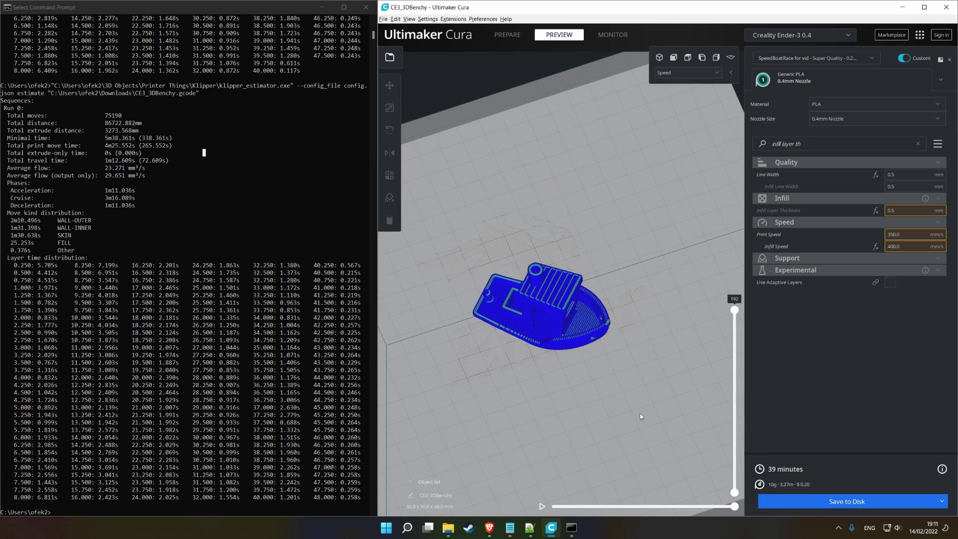
drag(737, 312, 720, 206)
click(508, 34)
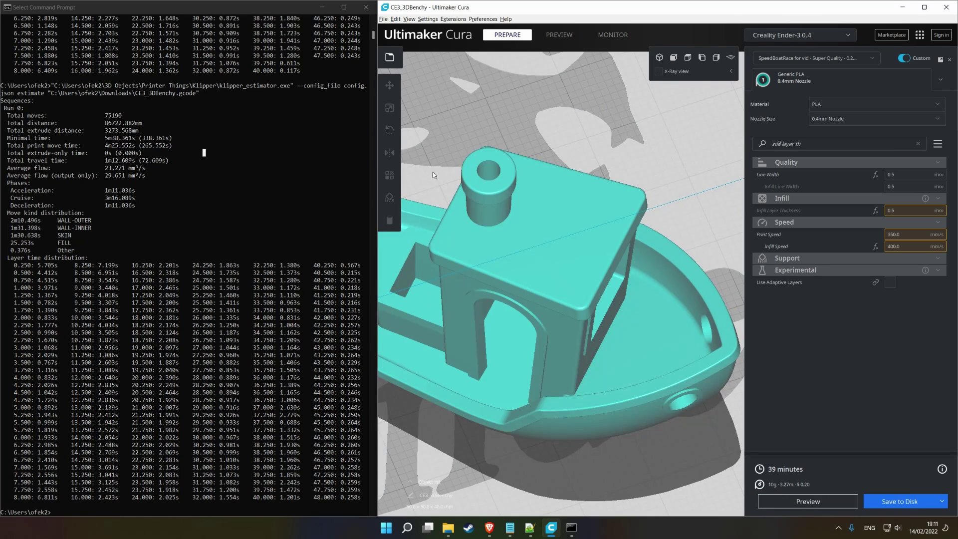
scroll(440, 210, up, 5)
scroll(445, 233, down, 5)
Clear the settings search so the full list of print settings is shown again
click(230, 151)
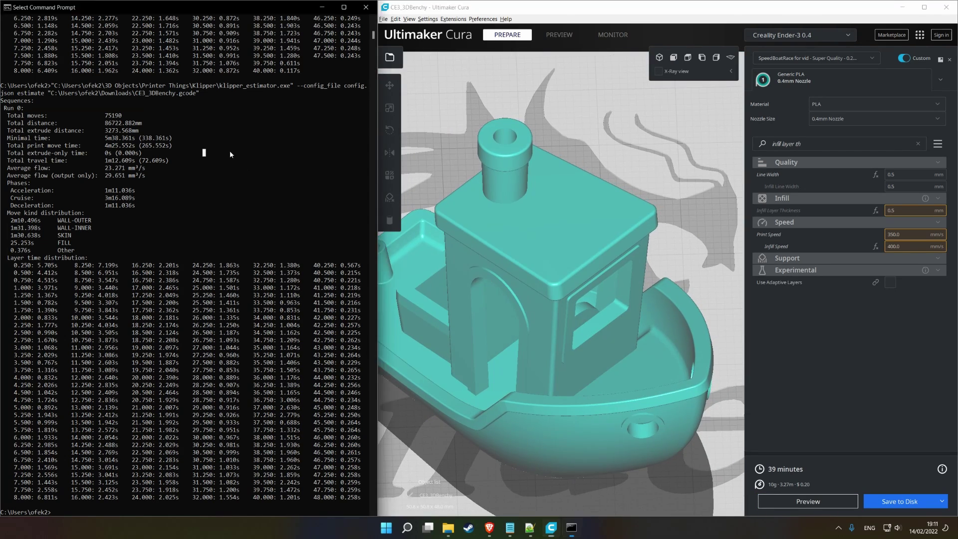
click(588, 256)
scroll(574, 250, down, 3)
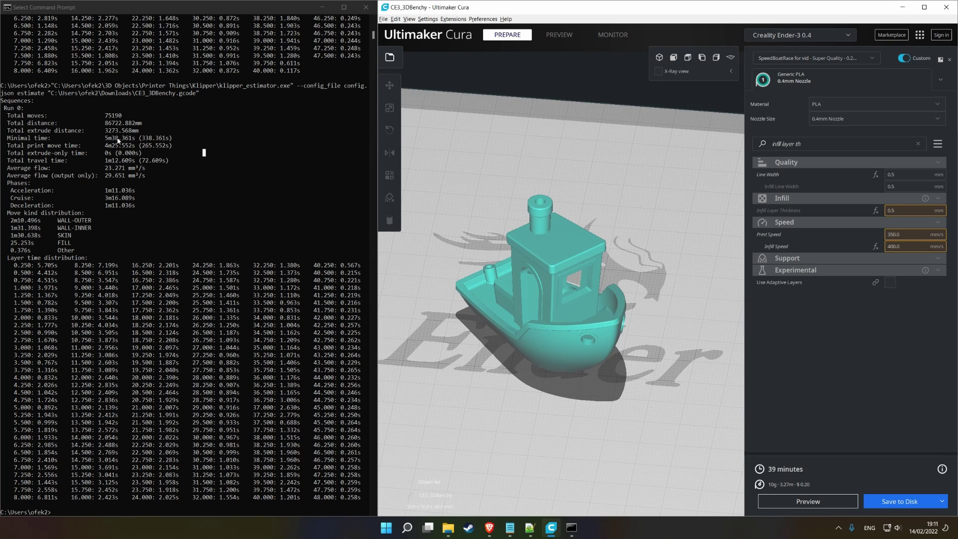
scroll(484, 205, up, 2)
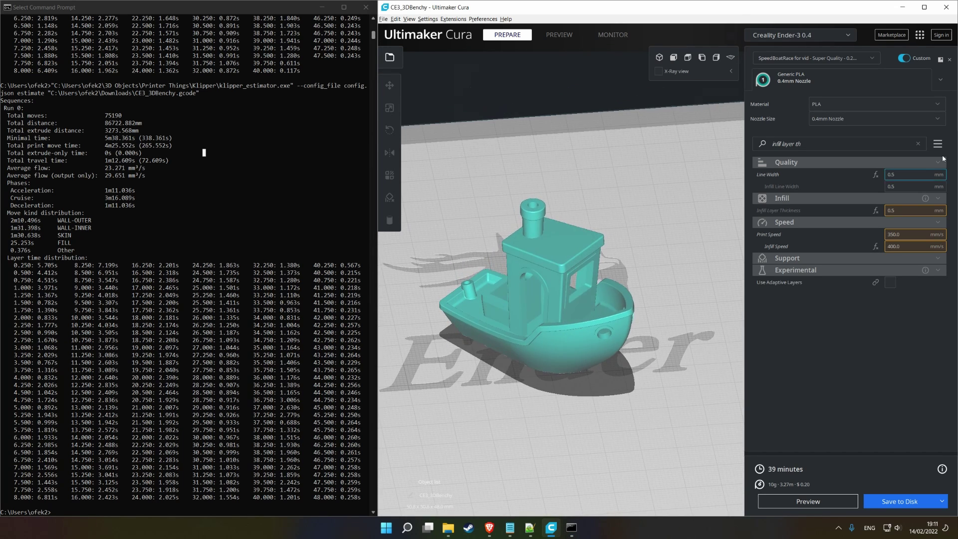
click(918, 144)
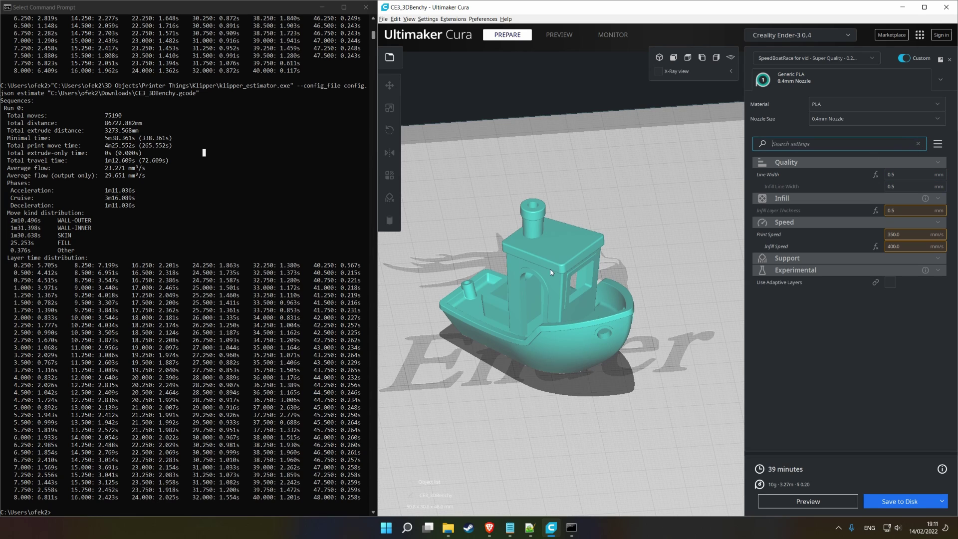
Switch to config.json in Notepad++, examine the acceleration and square corner velocity values, and return to Cura
click(530, 527)
click(65, 154)
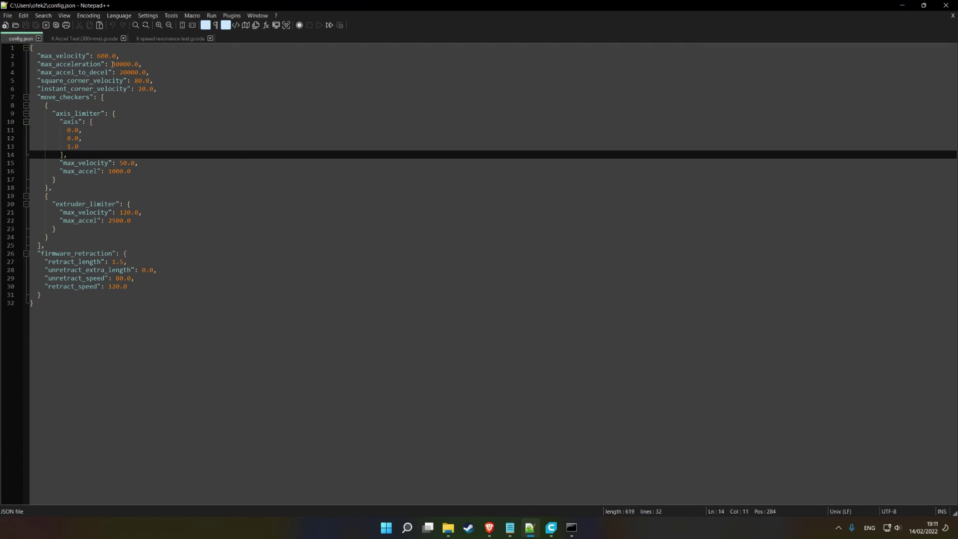
drag(112, 65, 134, 80)
click(164, 97)
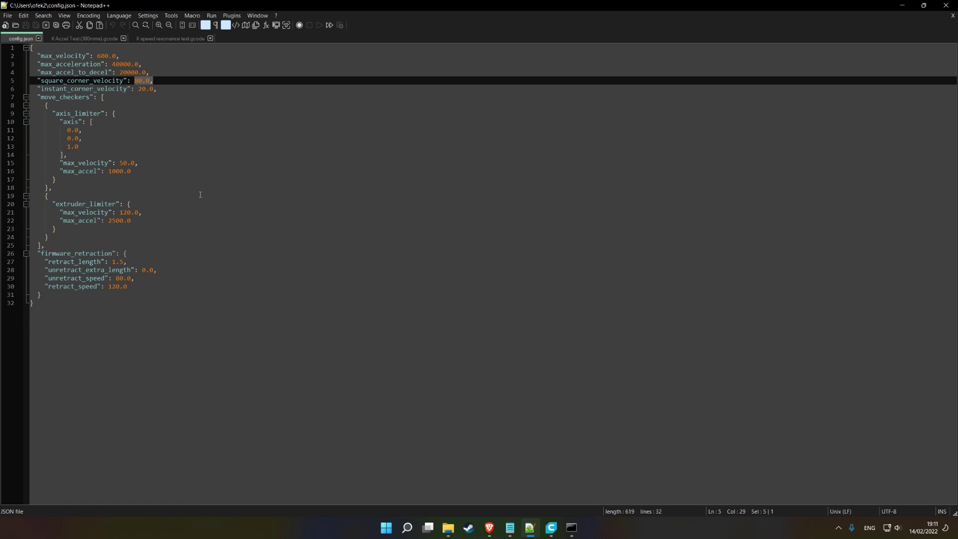
click(270, 230)
click(903, 5)
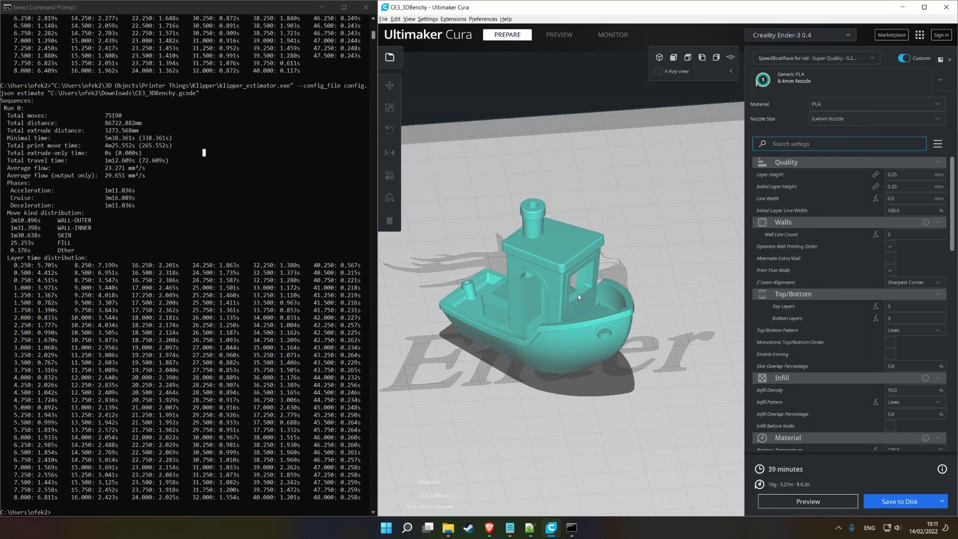
click(578, 295)
right_drag(659, 412, 587, 398)
click(585, 426)
scroll(589, 424, down, 2)
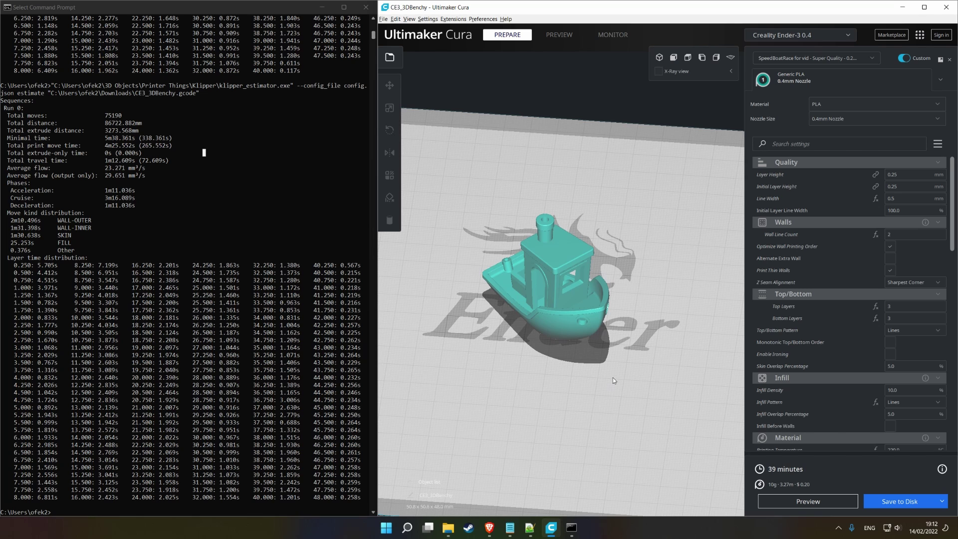
right_drag(650, 317, 535, 322)
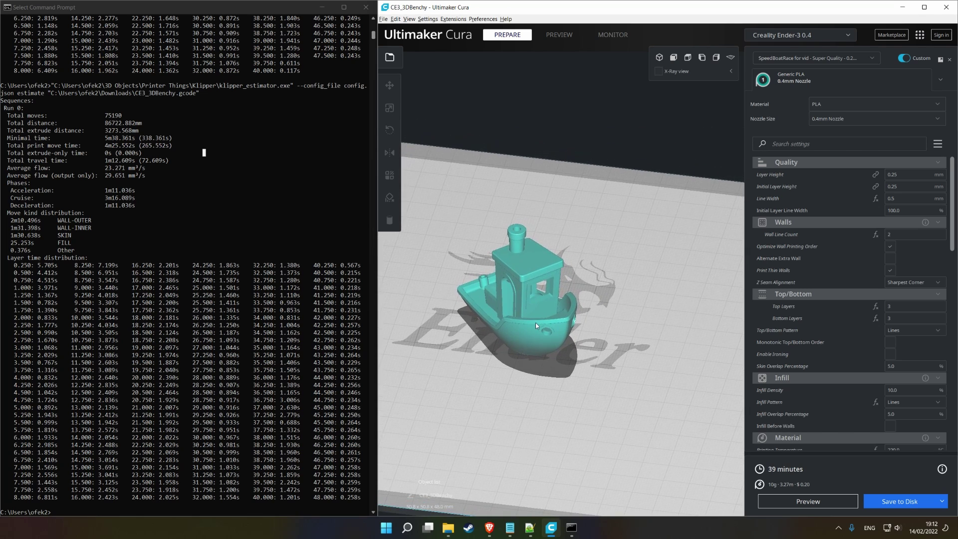
right_drag(533, 366, 553, 361)
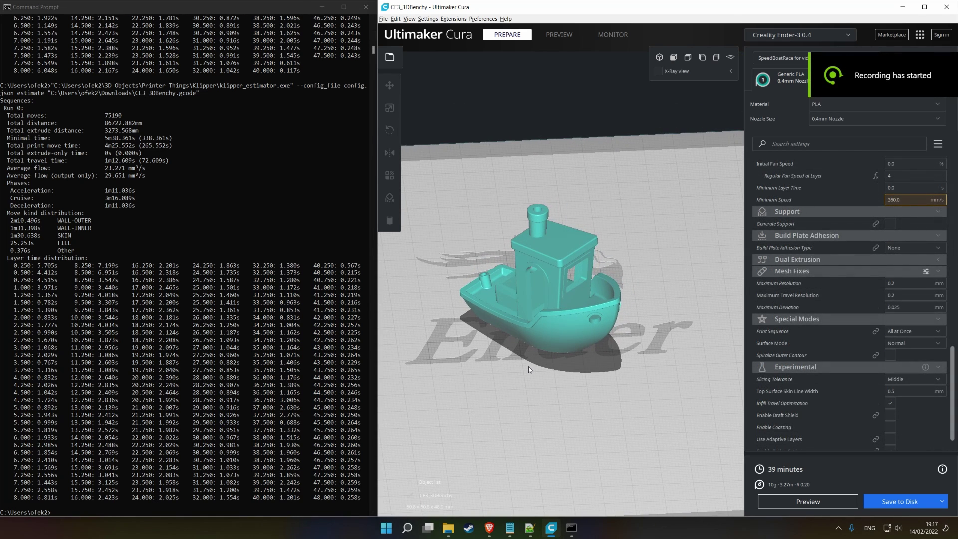
Examine the Experimental print settings and take a close look at the boat model's cabin
scroll(807, 367, down, 1)
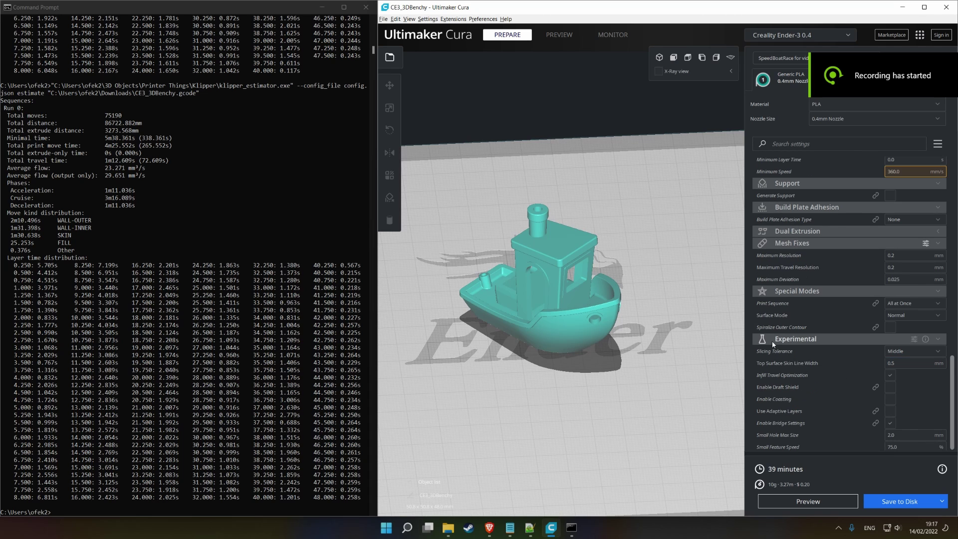
mouse_move(812, 356)
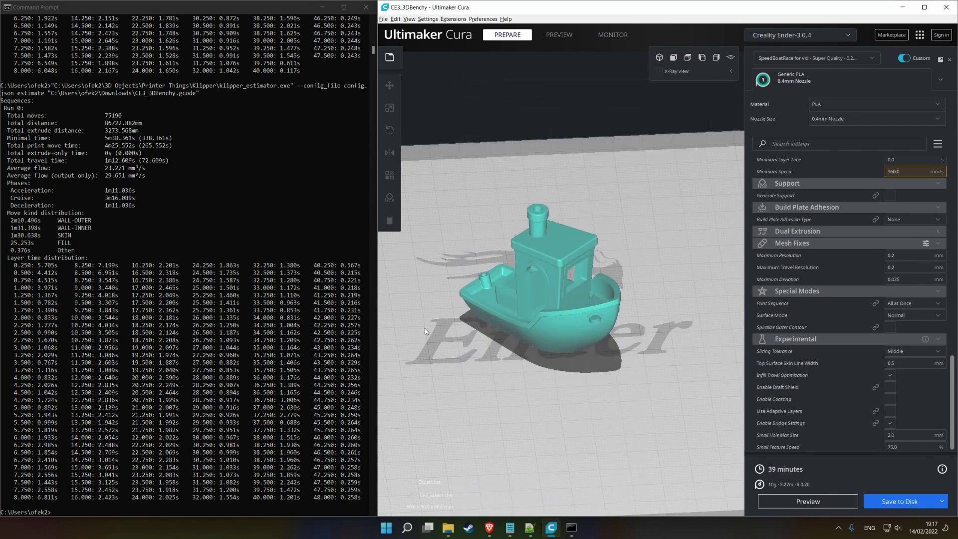
scroll(508, 328, up, 5)
scroll(533, 314, up, 6)
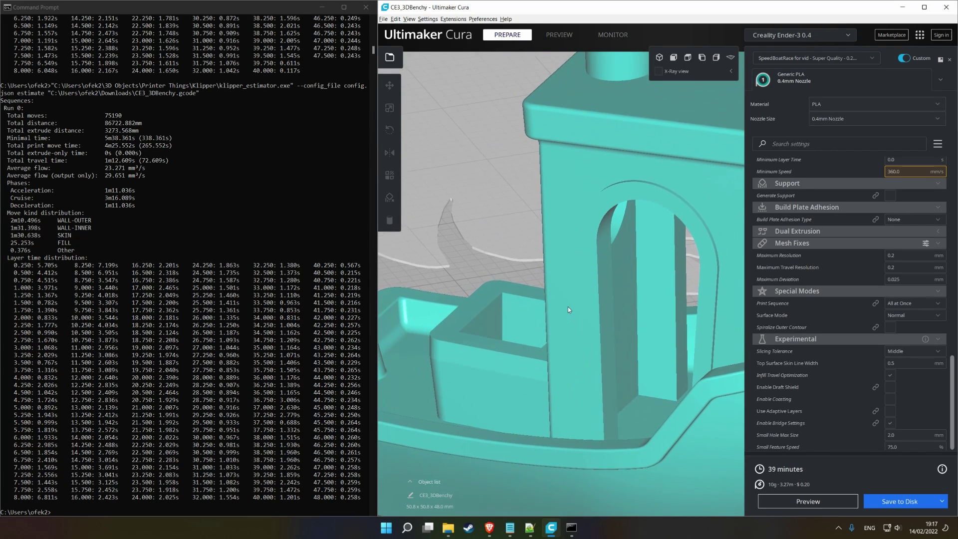
scroll(524, 299, down, 5)
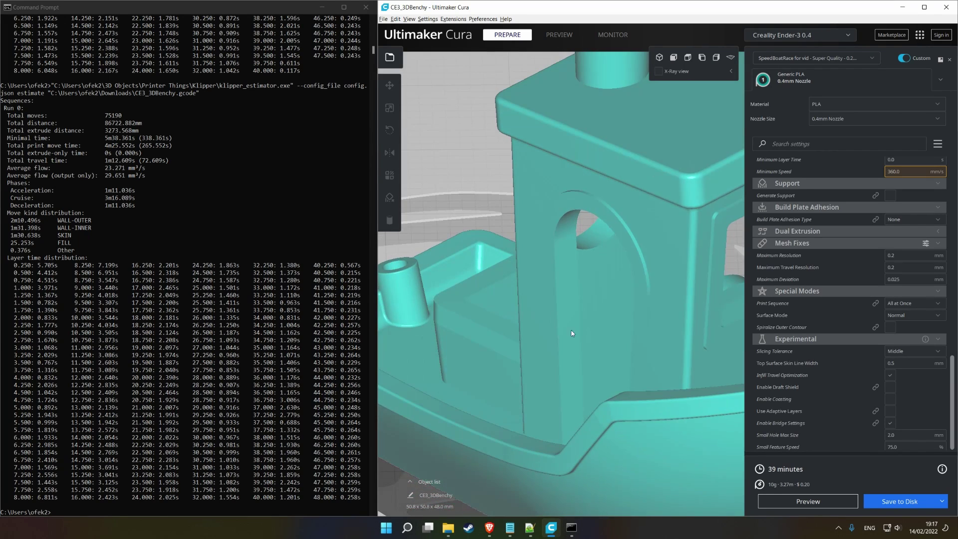
Preview the sliced boat and inspect its layer lines closely around the stern, the rear post and the cabin
click(792, 498)
scroll(565, 382, up, 6)
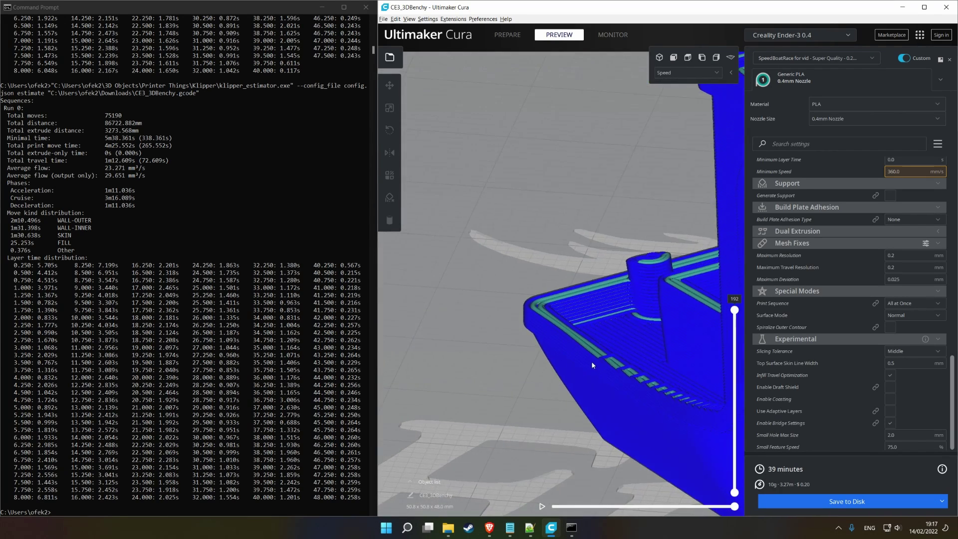
scroll(452, 220, up, 6)
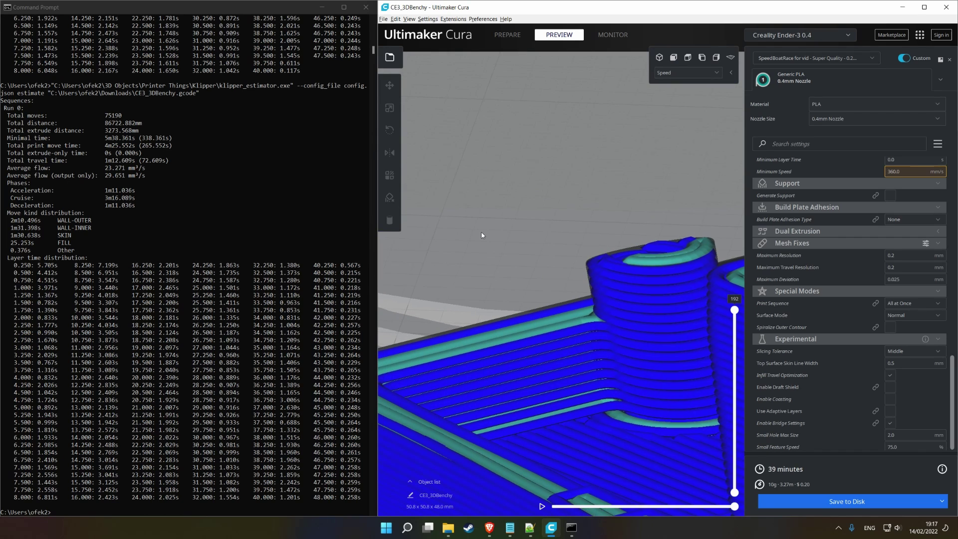
scroll(569, 257, up, 2)
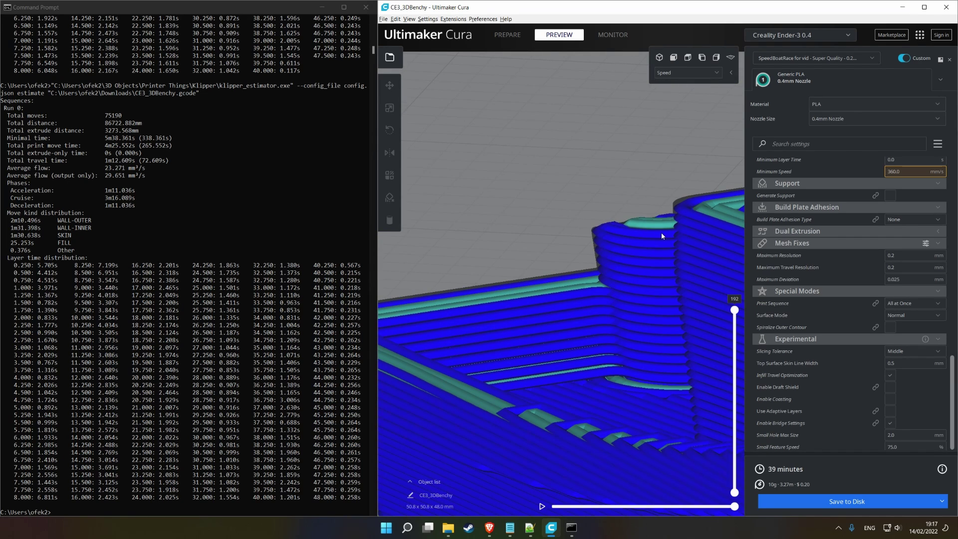
middle_drag(662, 233, 654, 235)
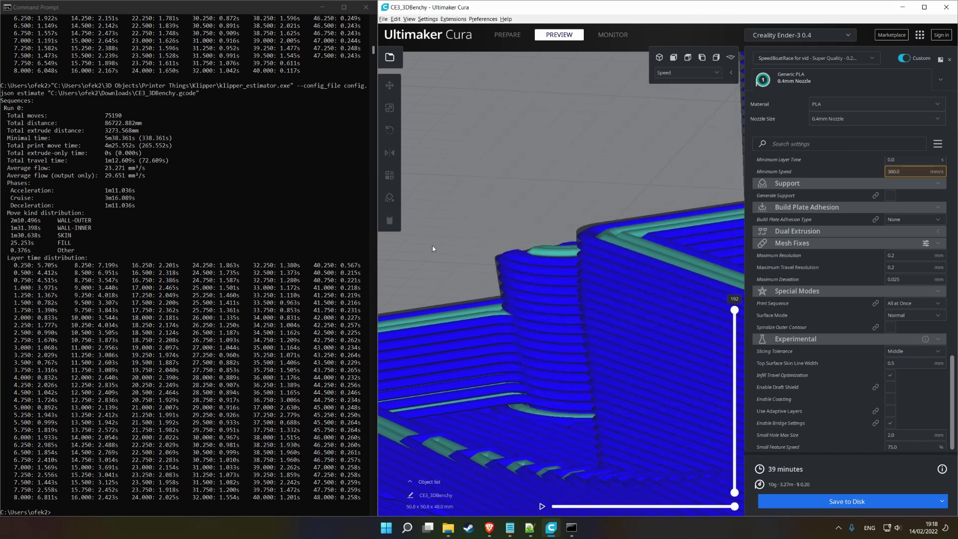
scroll(545, 216, down, 4)
right_drag(546, 216, 562, 242)
scroll(522, 241, down, 3)
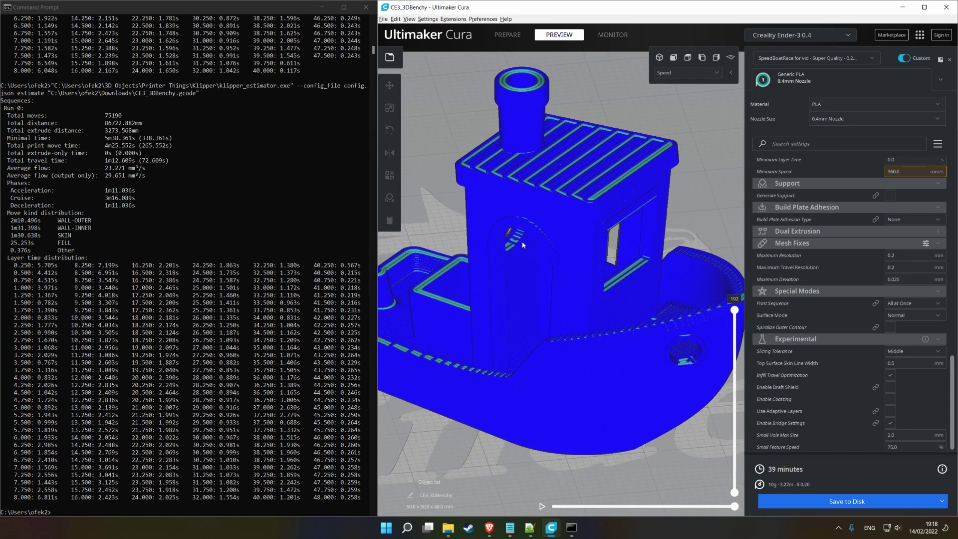
Return to the Prepare stage, set Slicing Tolerance to Exclusive and slice the boat again
click(507, 31)
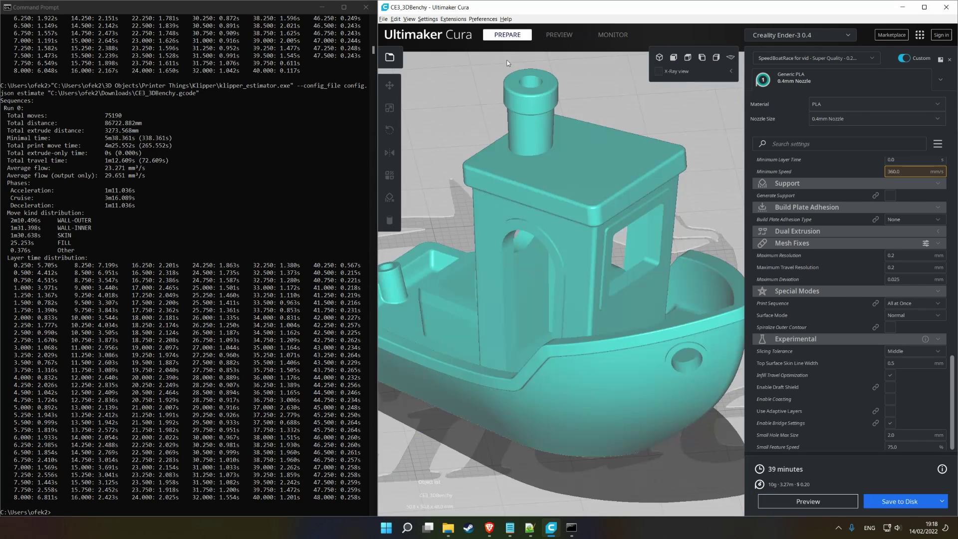
scroll(505, 218, down, 3)
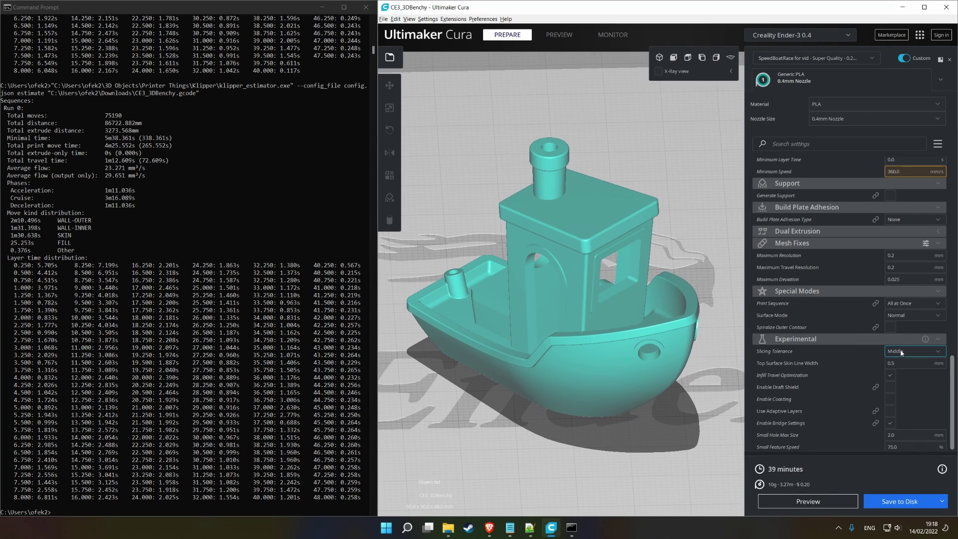
click(899, 351)
click(897, 376)
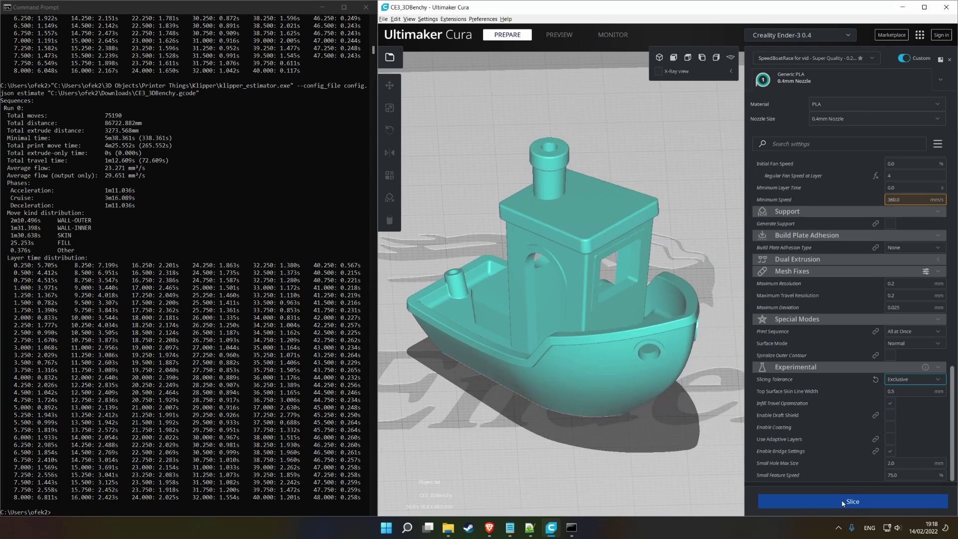
click(845, 500)
scroll(711, 325, down, 2)
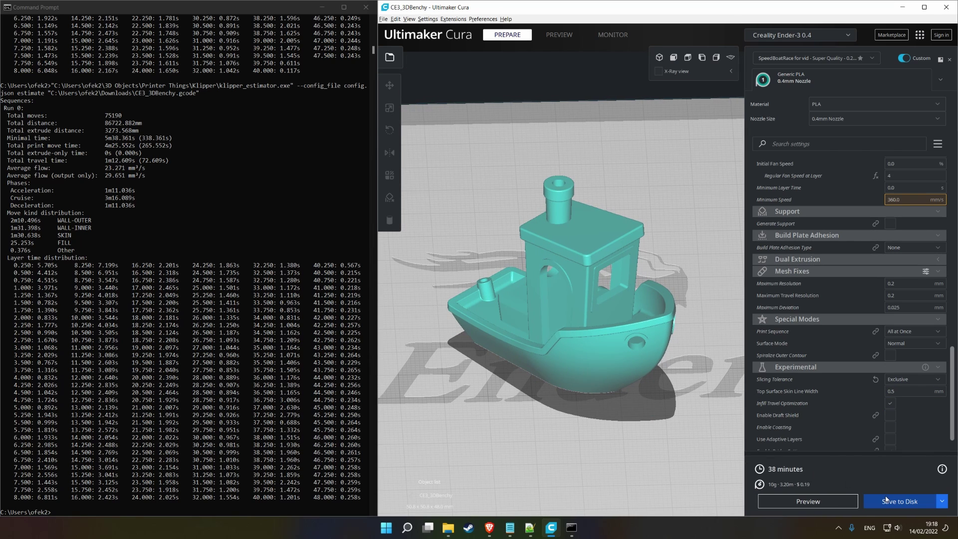
Save the sliced G-code to Downloads as CE3_3DBenchy.gcode, overwriting the existing file
click(894, 501)
click(771, 263)
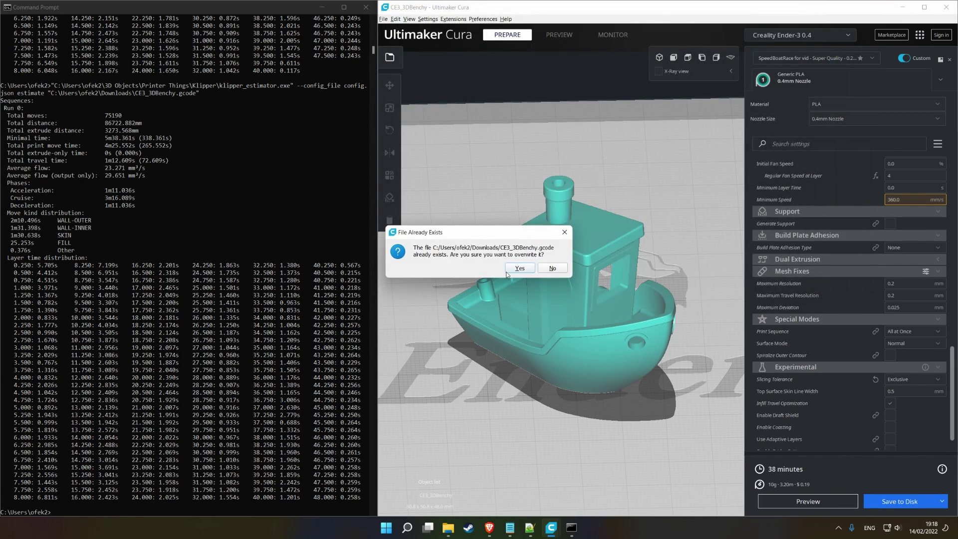
click(518, 296)
Switch to Command Prompt, rerun klipper_estimator on CE3_3DBenchy.gcode with config.json, and return to the boat model in Cura
click(161, 502)
key(Up)
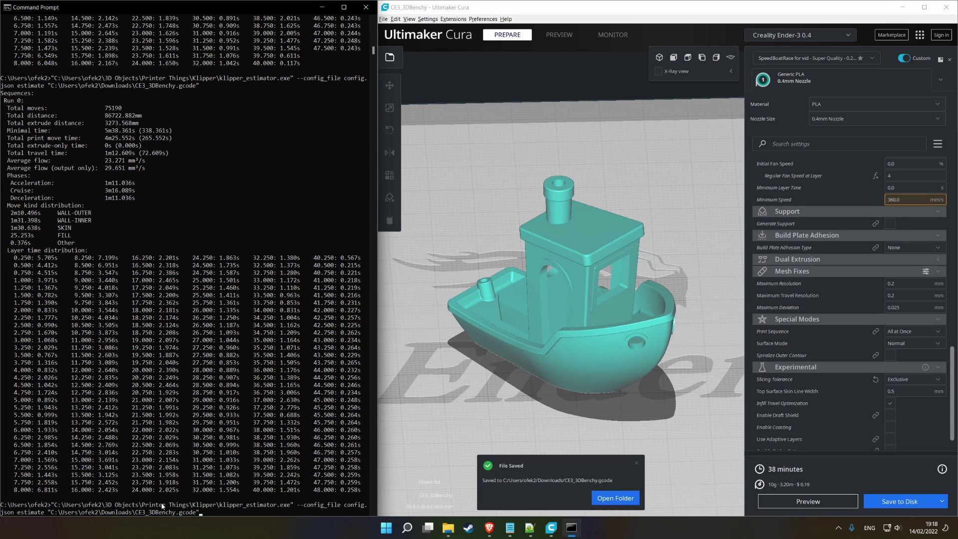
key(Return)
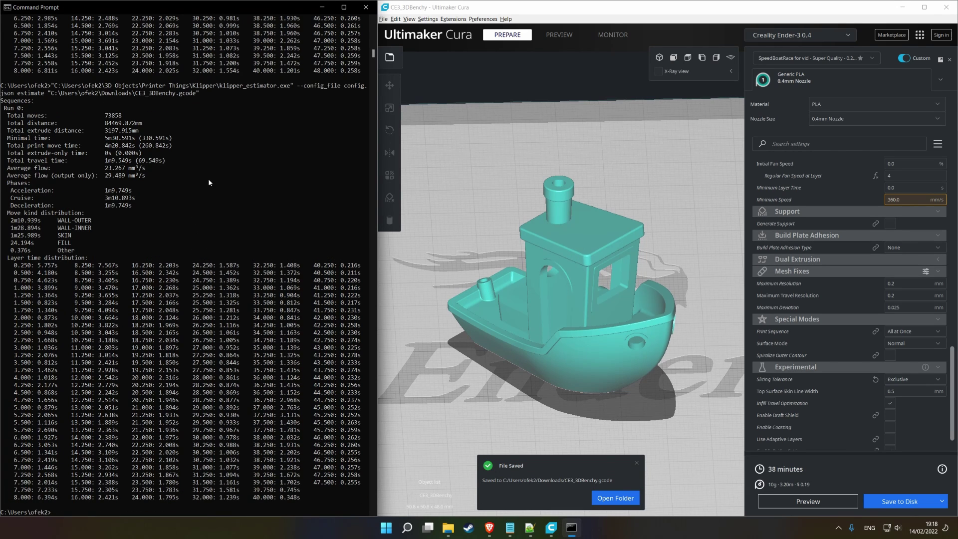
right_drag(594, 390, 637, 433)
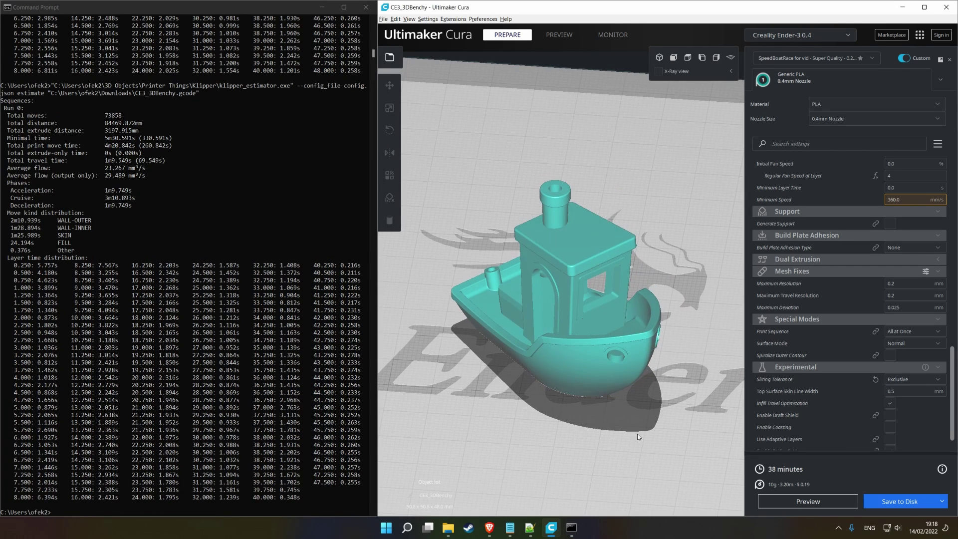
middle_drag(638, 434, 625, 424)
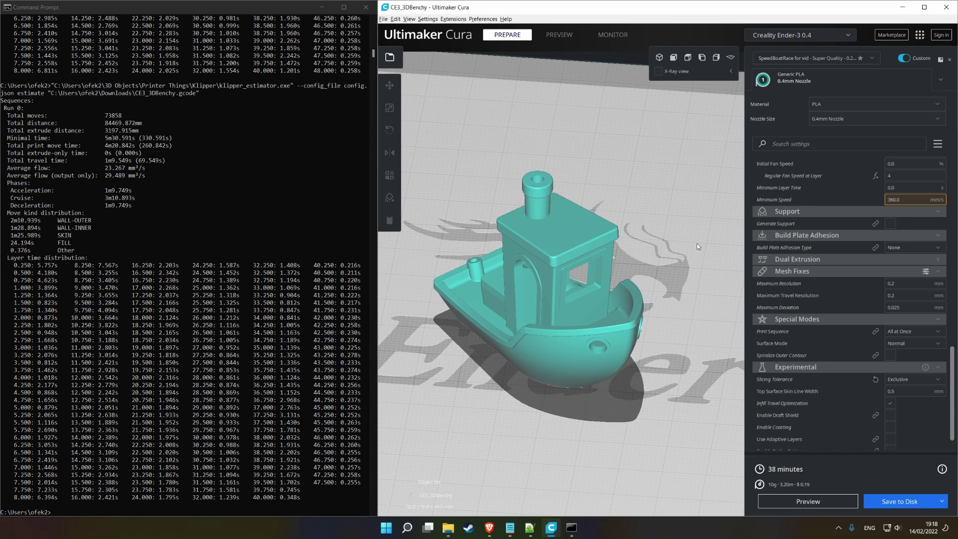
Find the combing settings, set Combing Mode to Off, and restore the full settings list
click(801, 146)
text(combi)
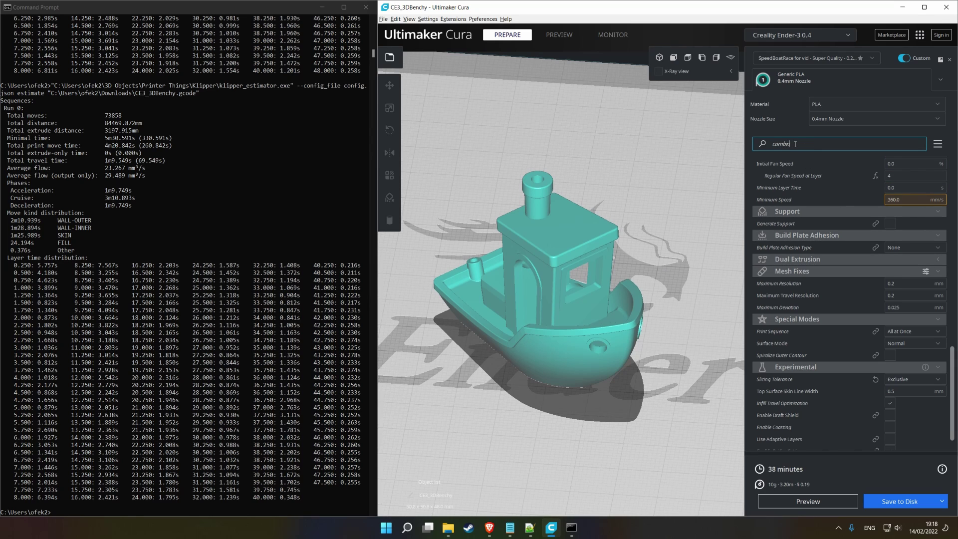
text(ng)
mouse_move(877, 198)
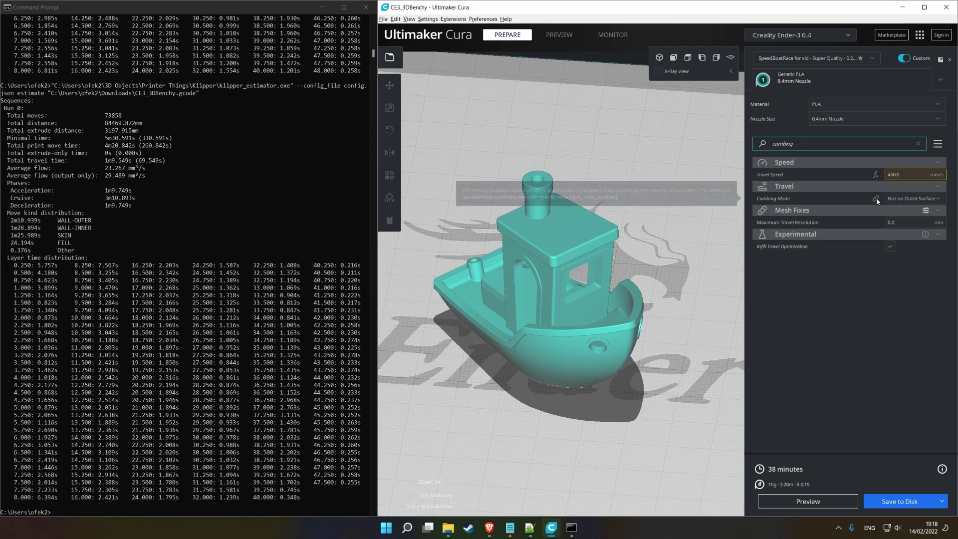
click(901, 200)
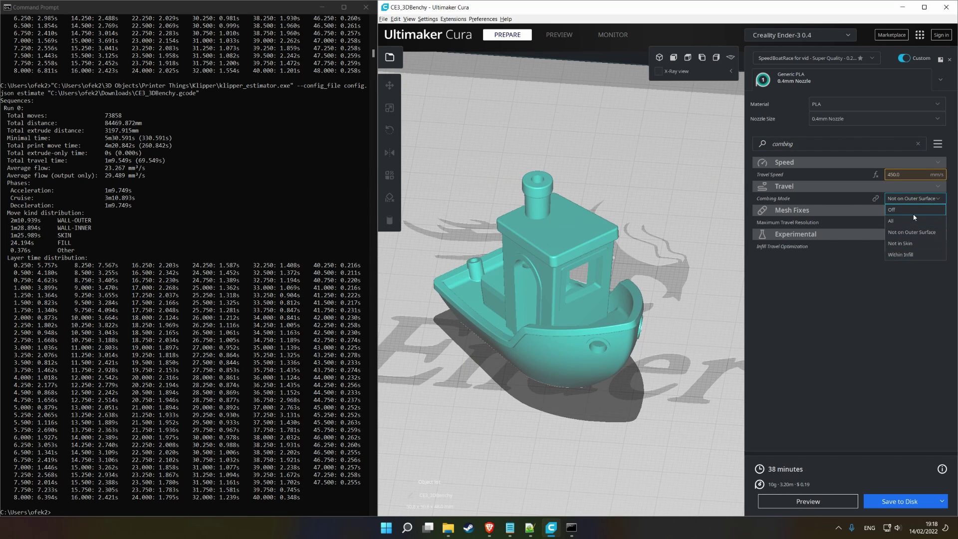
mouse_move(820, 199)
click(914, 210)
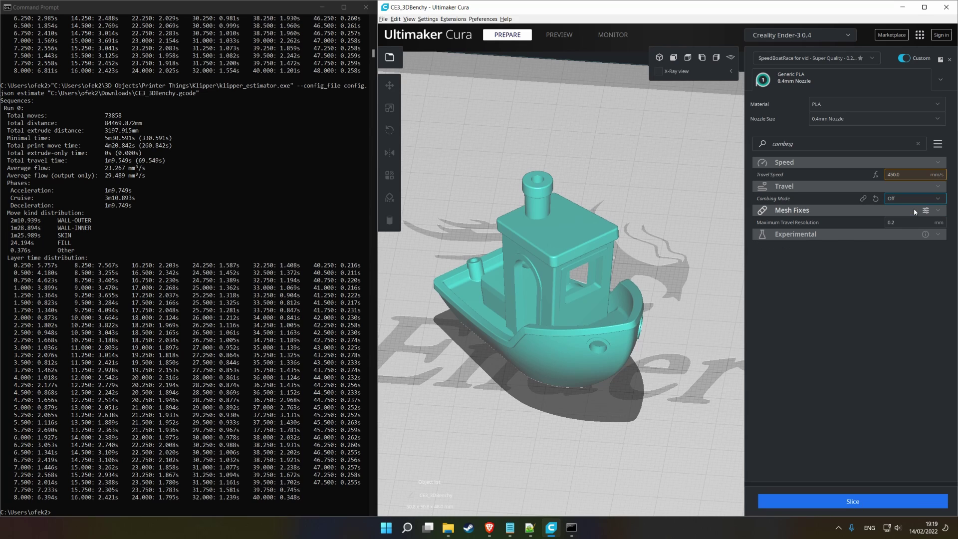
click(917, 144)
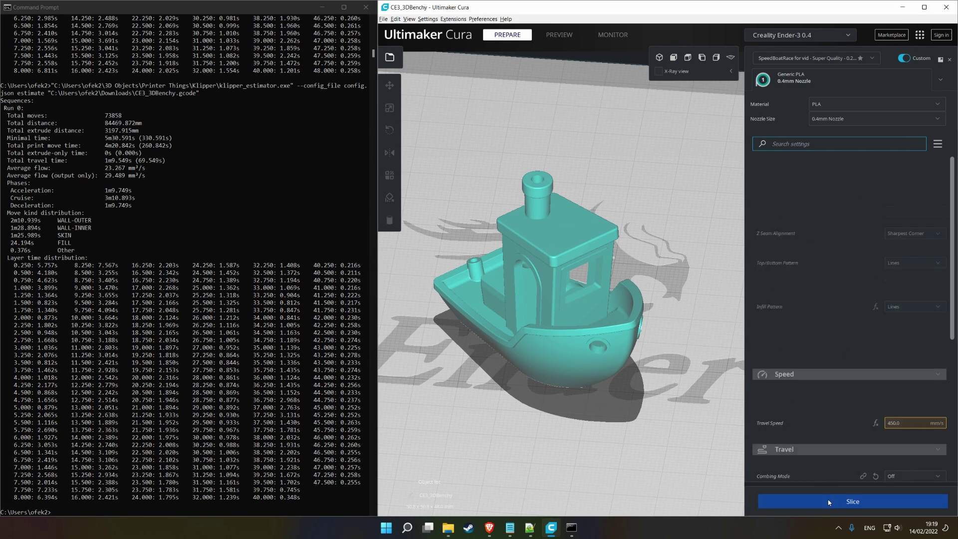
Slice the boat with combing off and overwrite CE3_3DBenchy.gcode in Downloads with the result
click(831, 502)
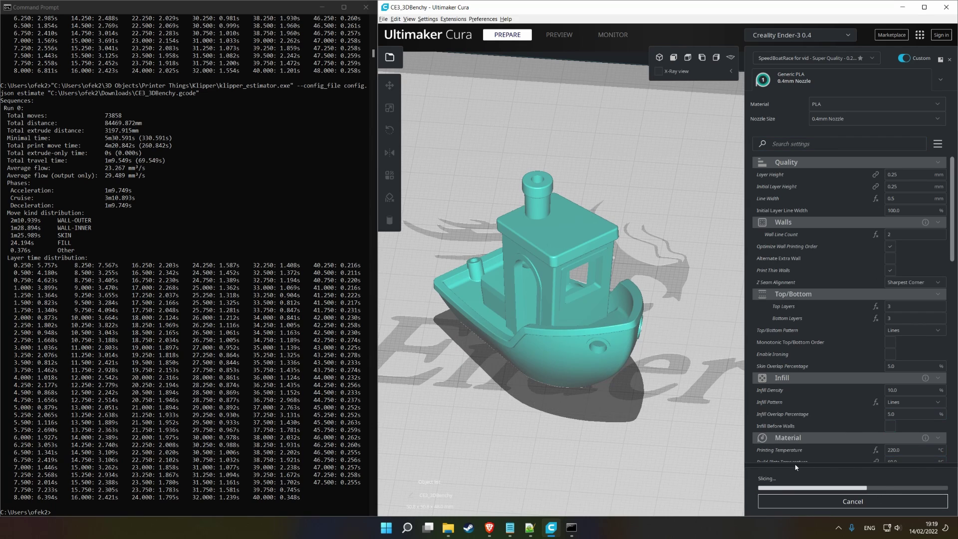
click(899, 501)
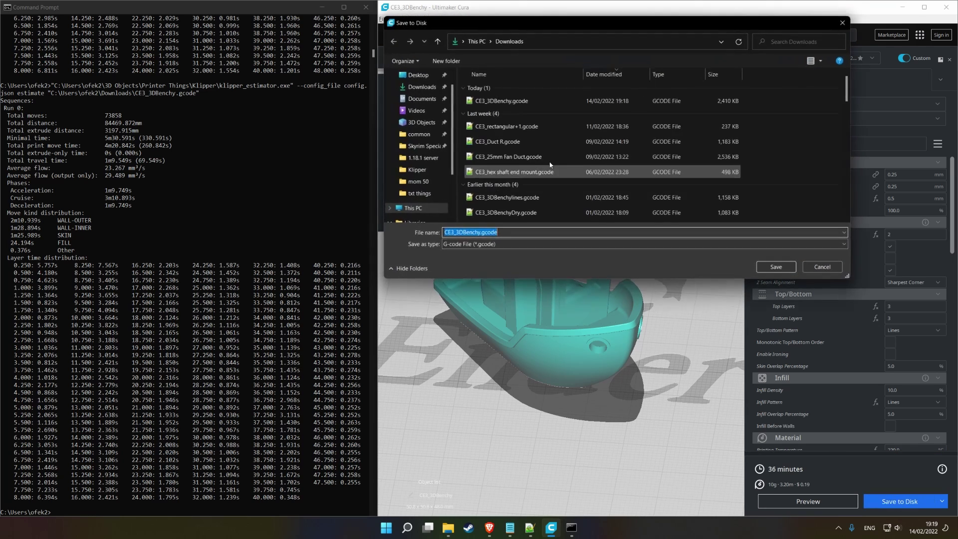
click(778, 268)
click(506, 271)
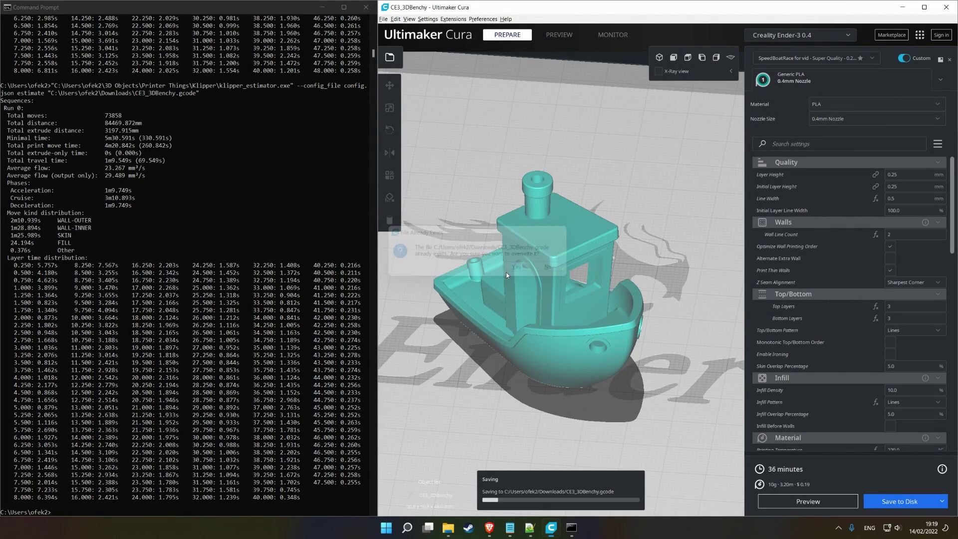
Rerun klipper_estimator on the updated G-code in Command Prompt and compare its times with the previous run
click(145, 513)
key(Up)
key(Return)
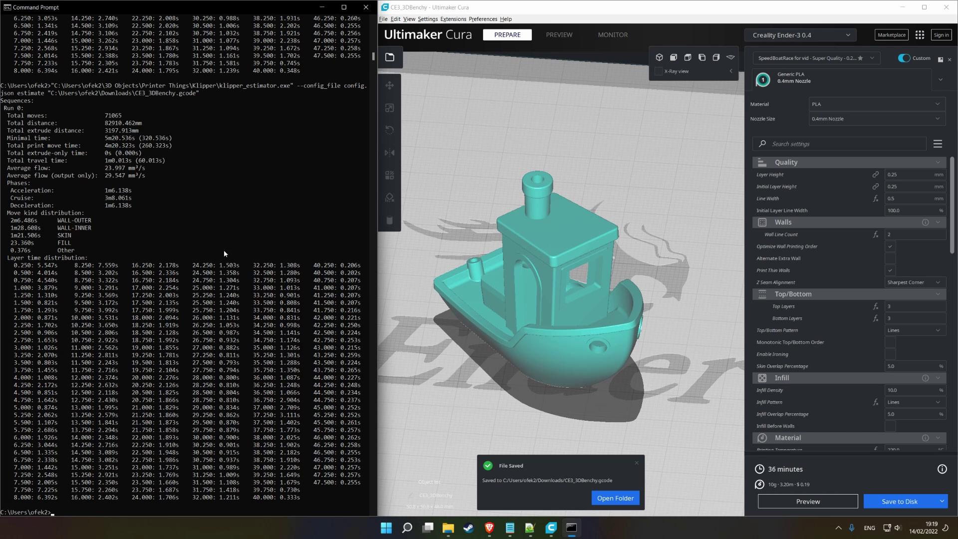
scroll(150, 197, up, 13)
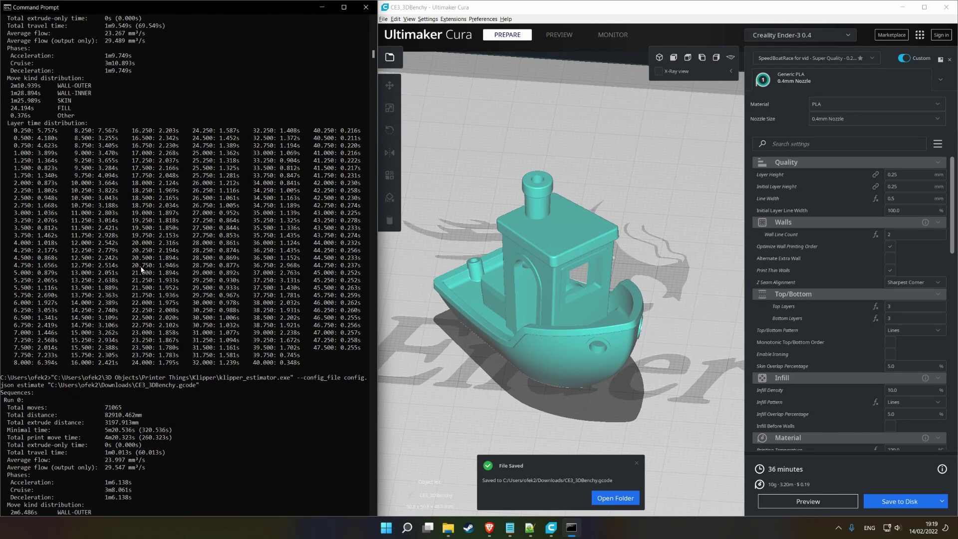
scroll(144, 183, up, 2)
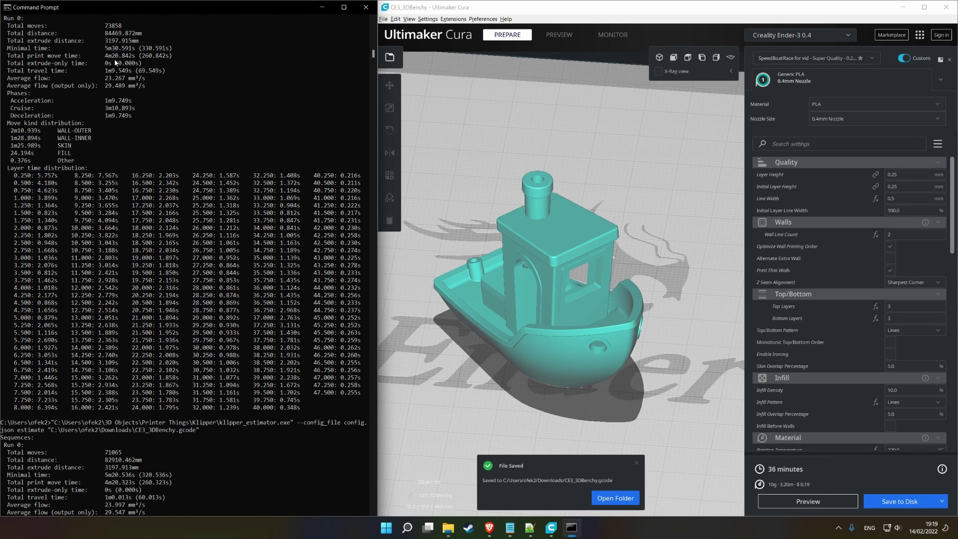
scroll(189, 366, down, 18)
scroll(190, 366, up, 3)
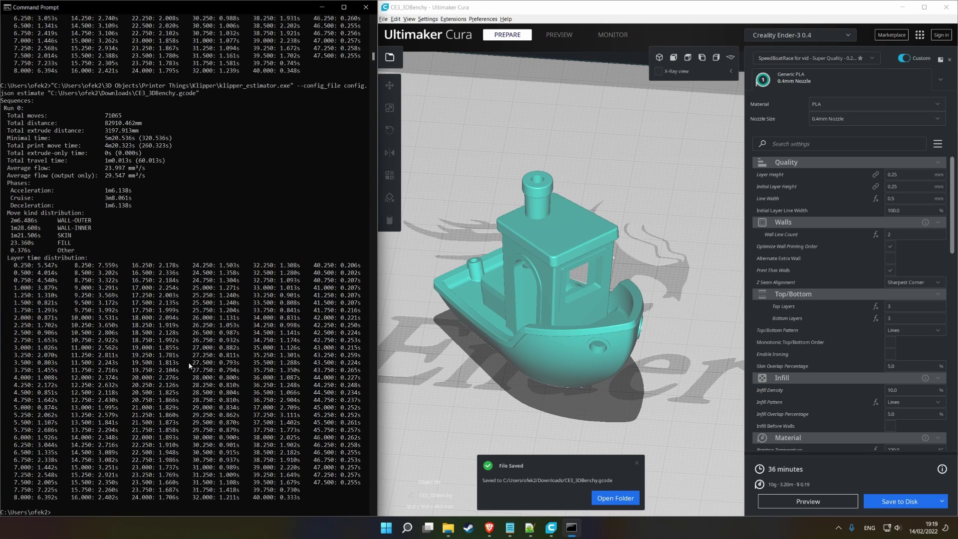
Dismiss the file-saved notification in Cura and read the explanation of the Monotonic Top/Bottom Order setting
click(644, 465)
click(638, 463)
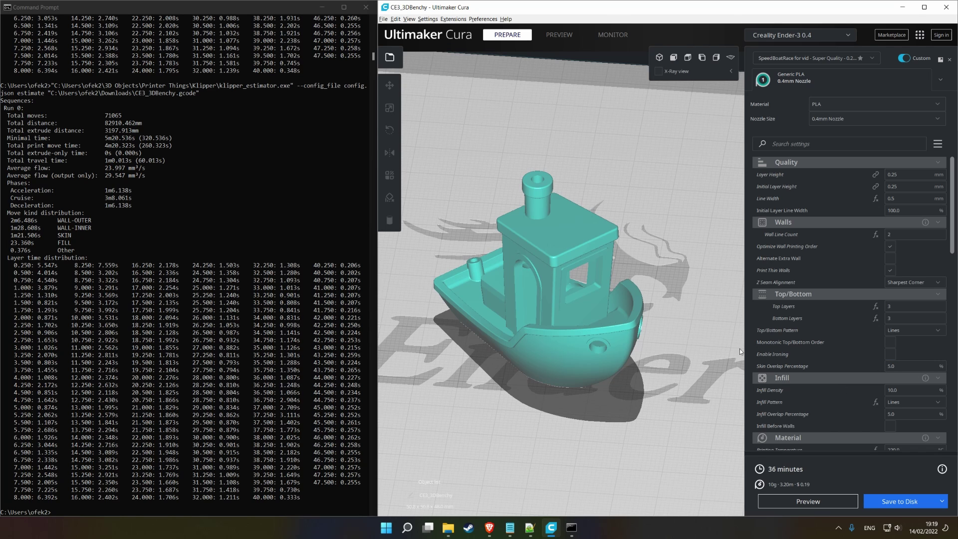
mouse_move(761, 343)
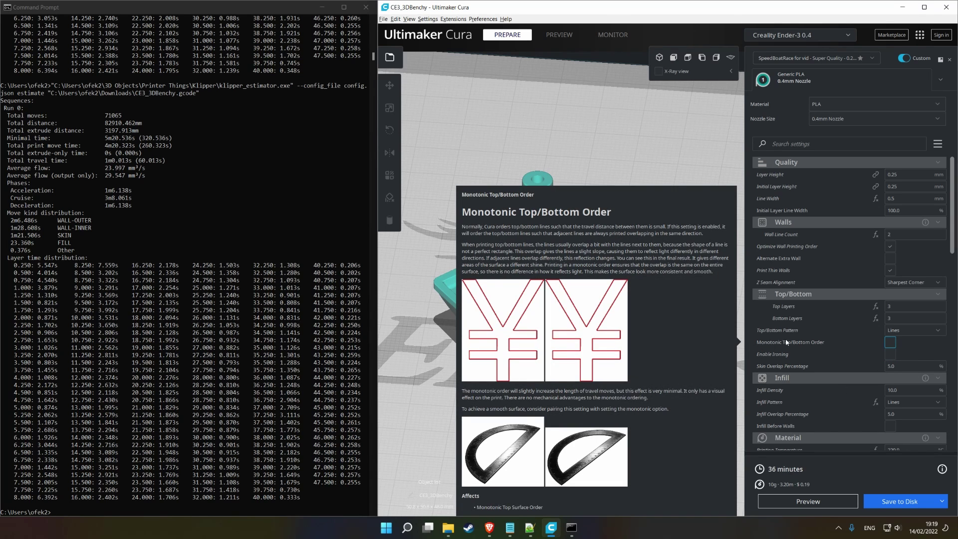
mouse_move(875, 285)
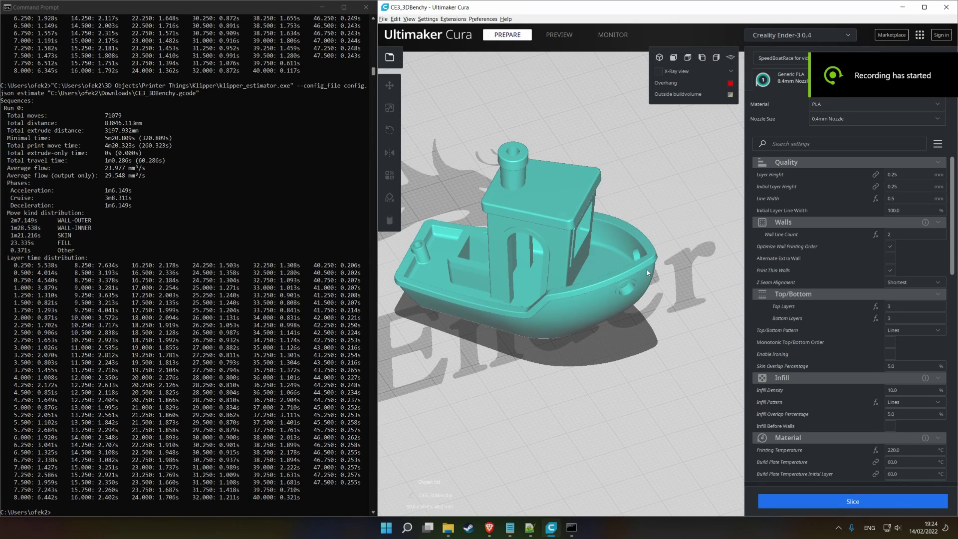
Search the print settings for "maximum resol" to review the Mesh Fixes resolution and deviation values
click(786, 145)
text(m)
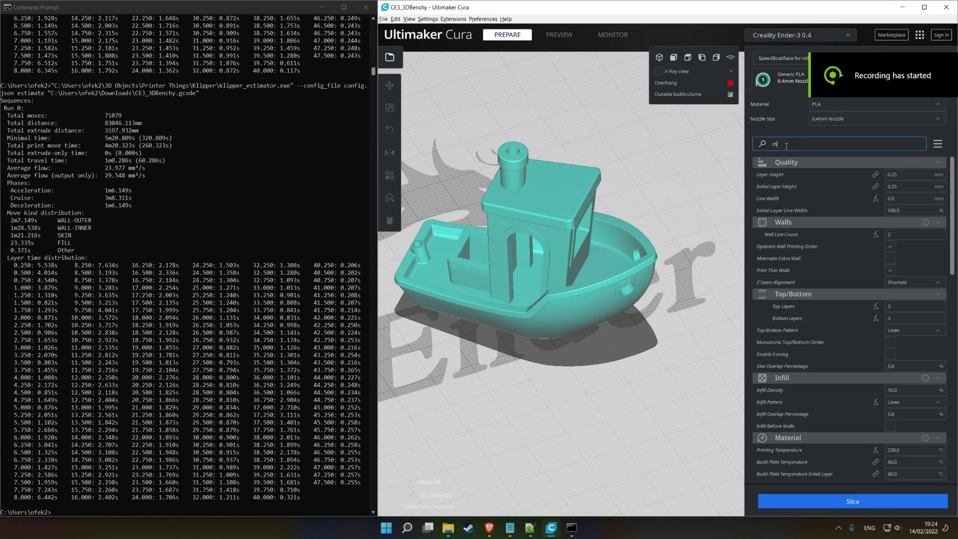
text(axi)
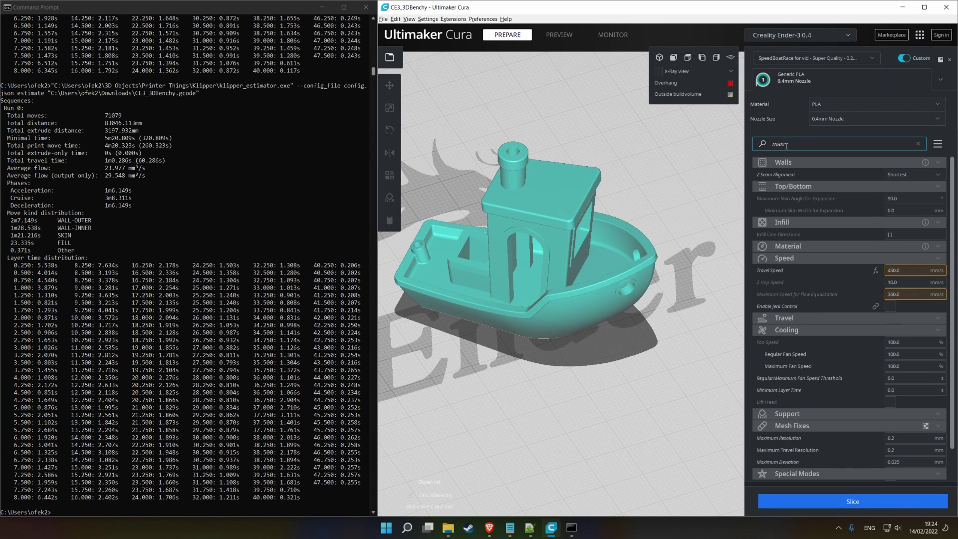
text(mum)
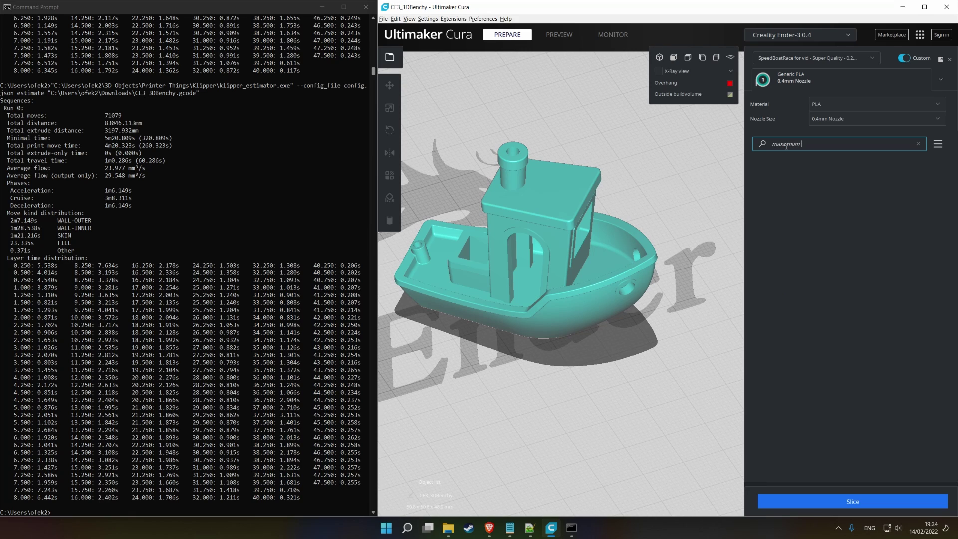
key(BackSpace)
key(BackSpace)
key(BackSpace)
key(BackSpace)
text(mum resol)
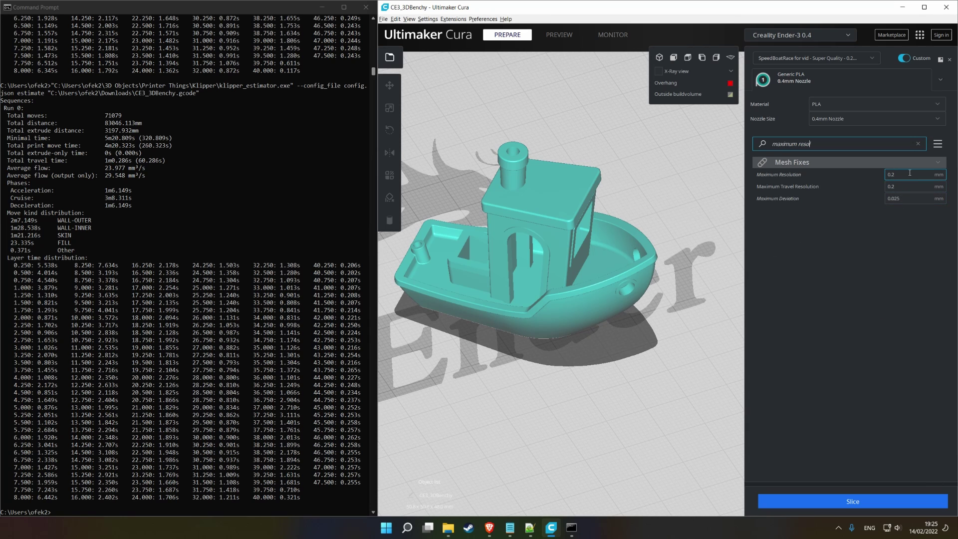
Slice the boat with the current settings and open its layer preview
click(808, 500)
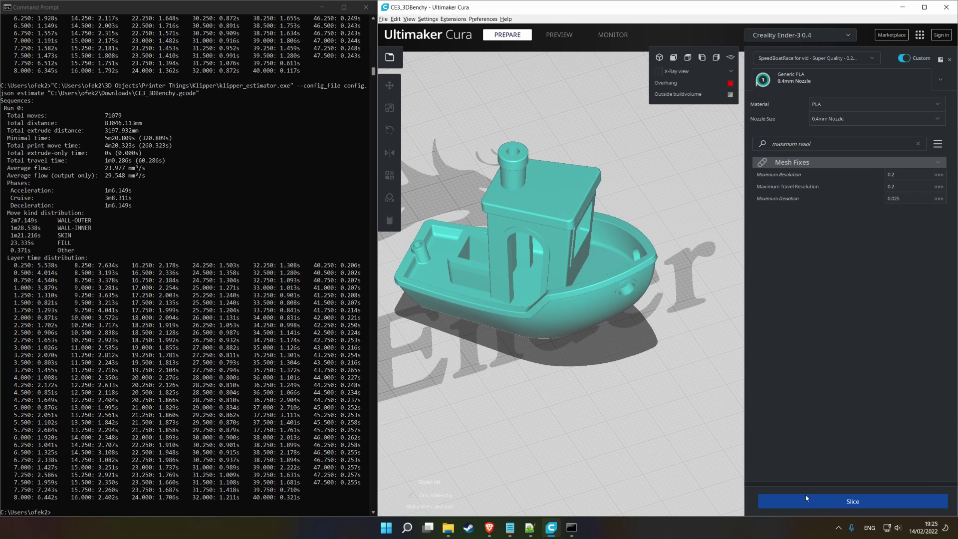
scroll(605, 382, up, 5)
scroll(602, 385, up, 5)
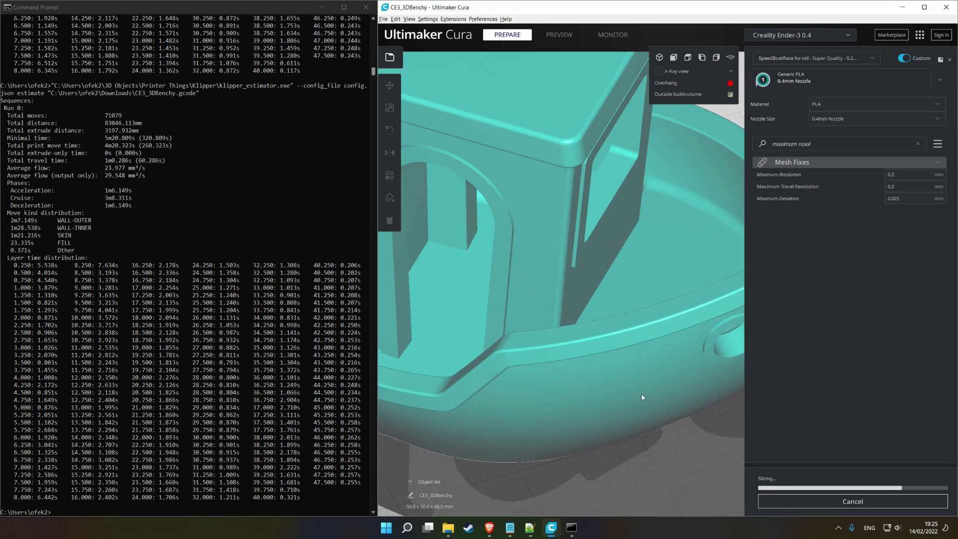
click(791, 499)
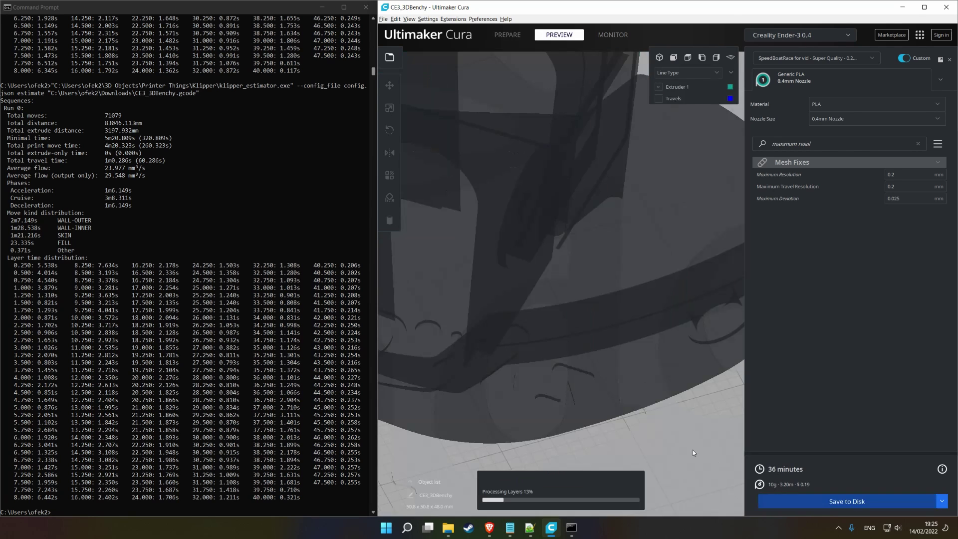
Hide the Starts markers in the preview and closely examine the curved wall lines of layer 3
scroll(633, 413, up, 3)
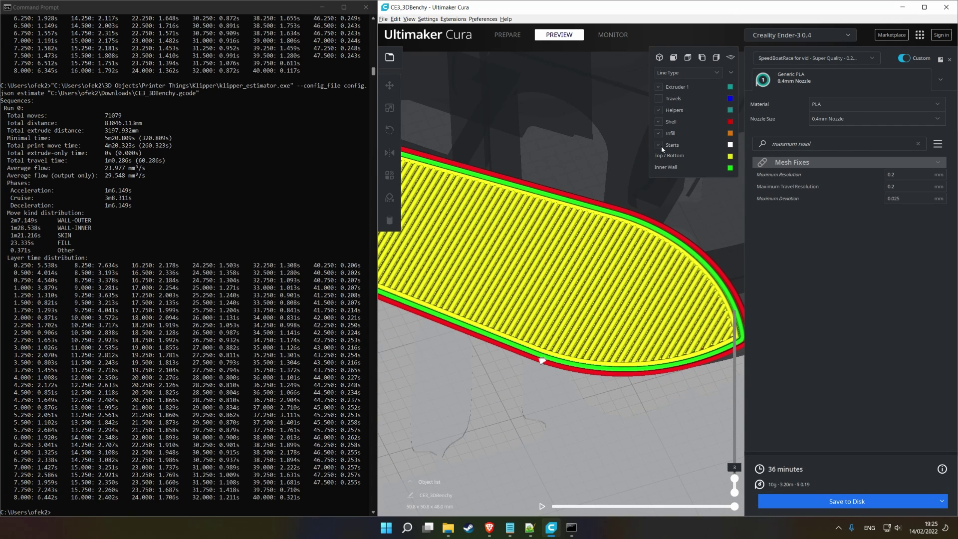
click(661, 147)
scroll(572, 343, up, 5)
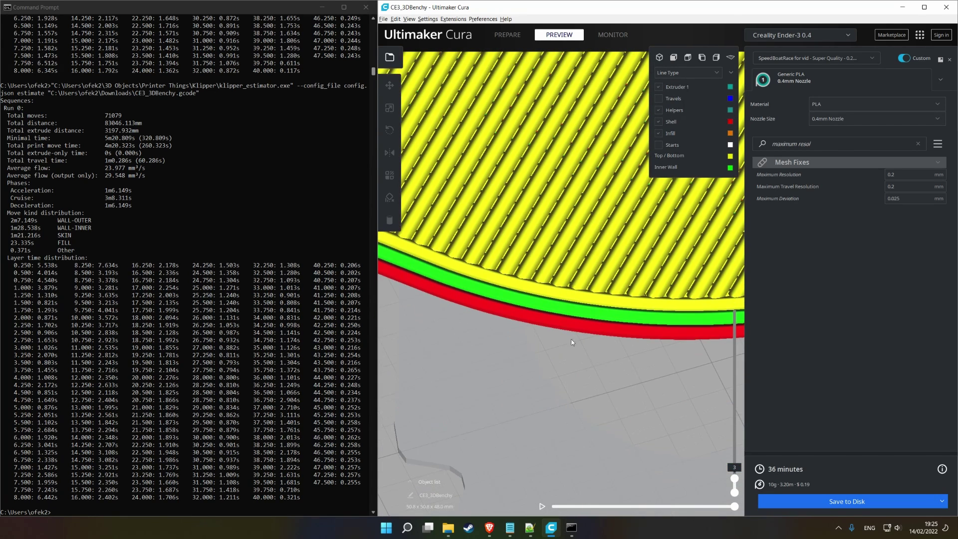
scroll(452, 283, up, 4)
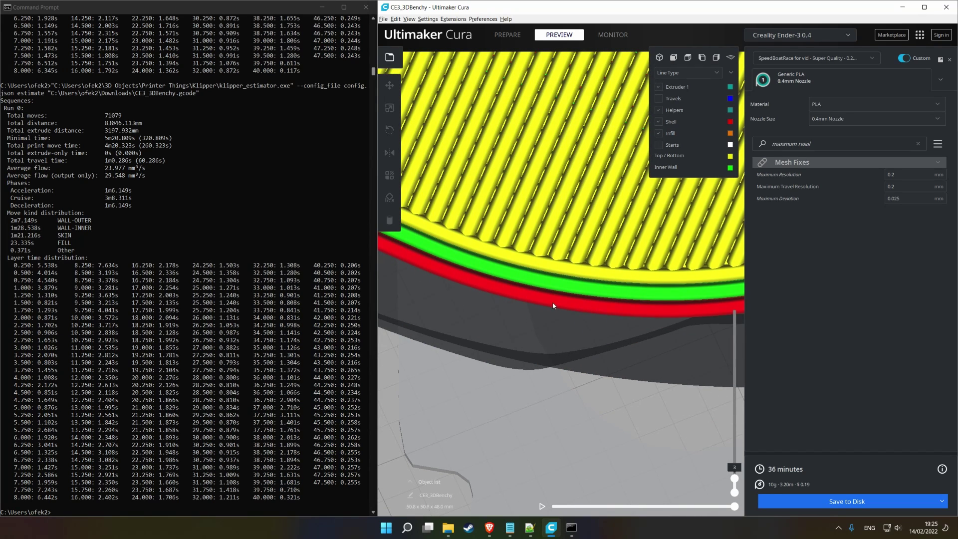
mouse_move(480, 275)
middle_down()
mouse_move(503, 292)
mouse_move(487, 274)
middle_up()
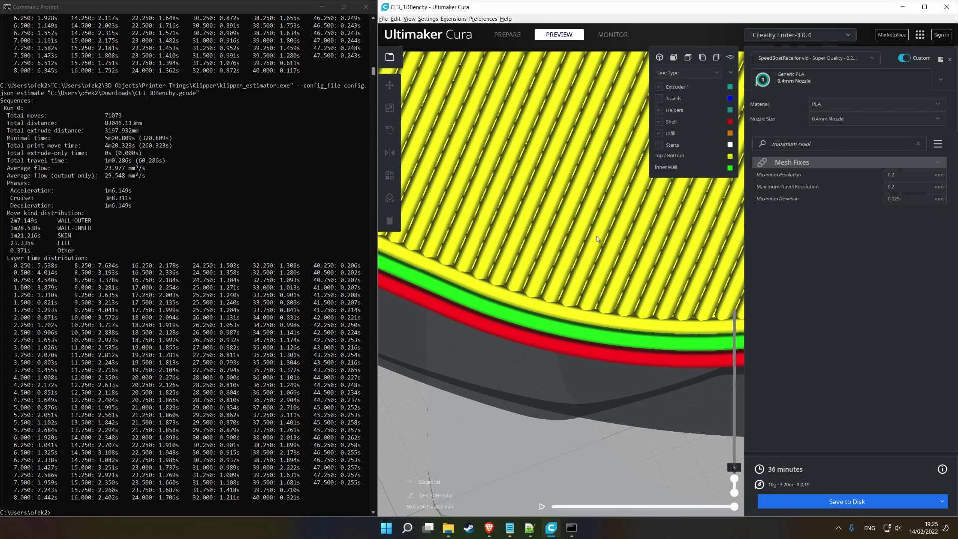
Read the explanation of the Maximum Resolution setting and view the whole outline of the boat's layer 3
mouse_move(907, 171)
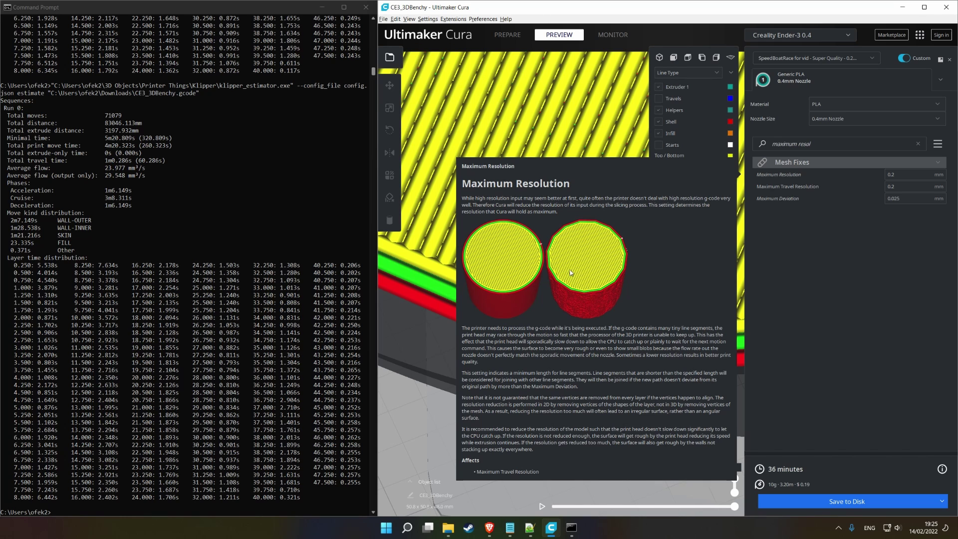
scroll(547, 164, down, 5)
middle_drag(547, 164, 535, 218)
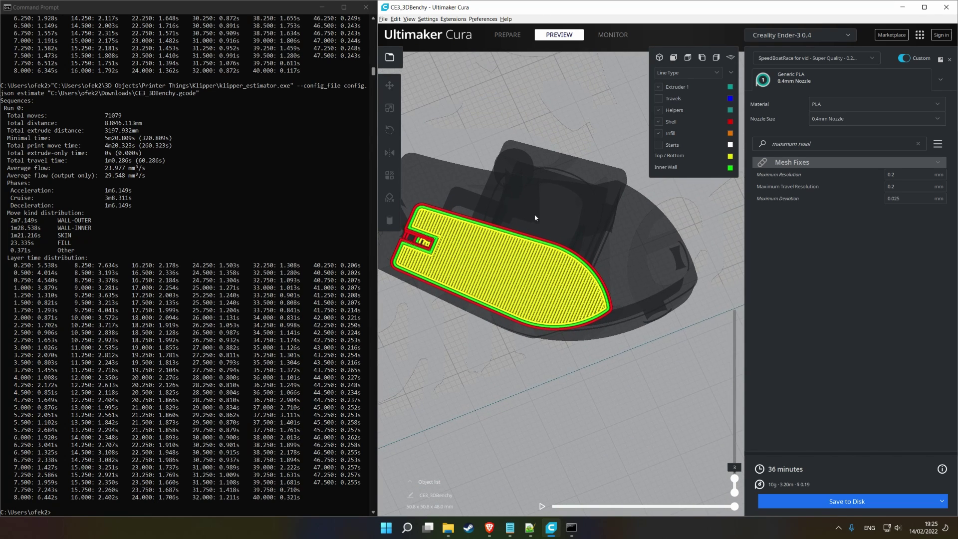
right_drag(535, 218, 524, 197)
middle_drag(524, 196, 538, 204)
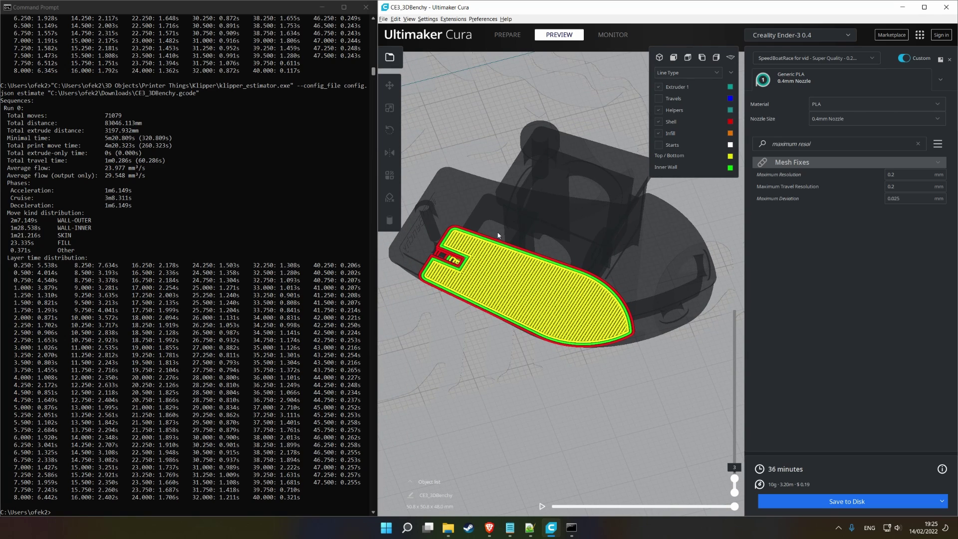
middle_drag(498, 236, 491, 233)
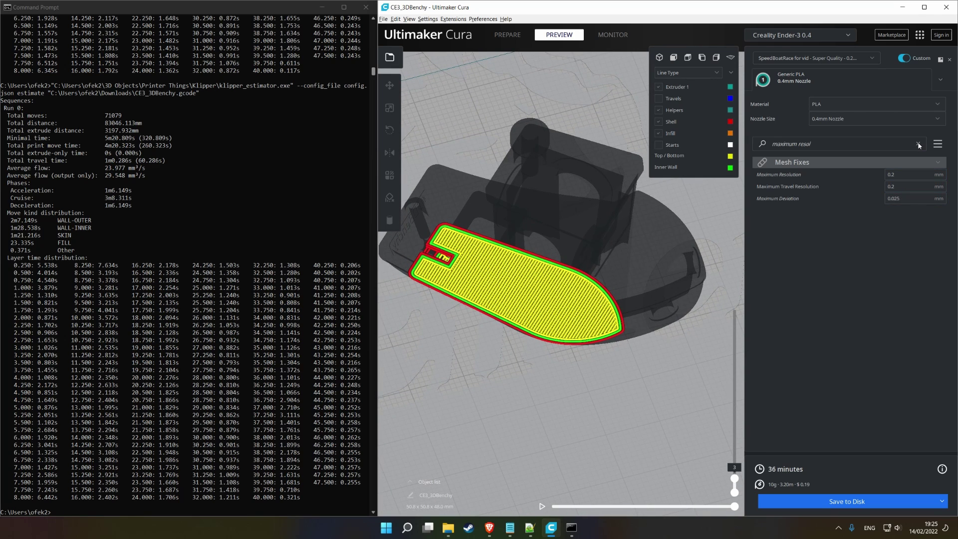
Show all layers up to 190 in the Material Color scheme and closely examine the round hole in the bow
drag(735, 478, 735, 309)
click(687, 73)
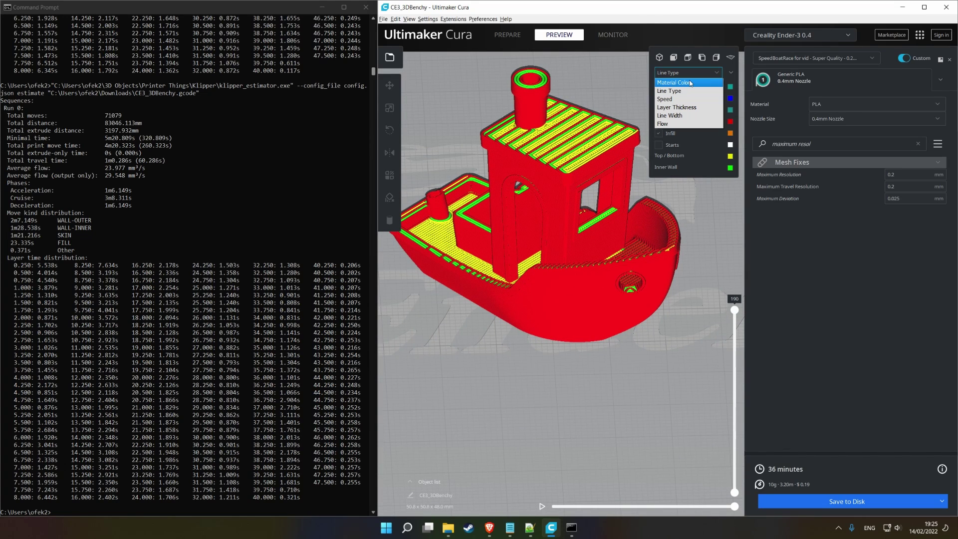
click(690, 82)
scroll(652, 239, up, 10)
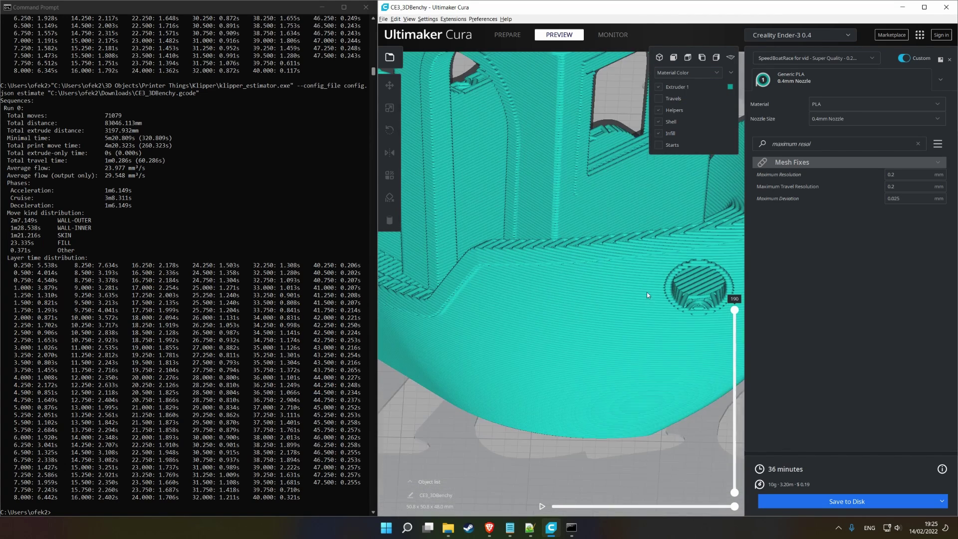
scroll(647, 292, up, 10)
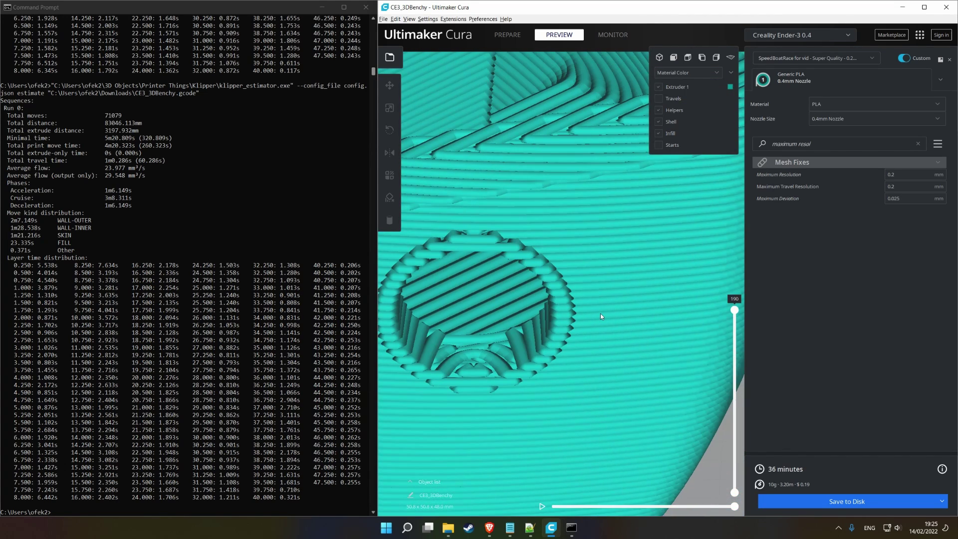
scroll(601, 313, down, 3)
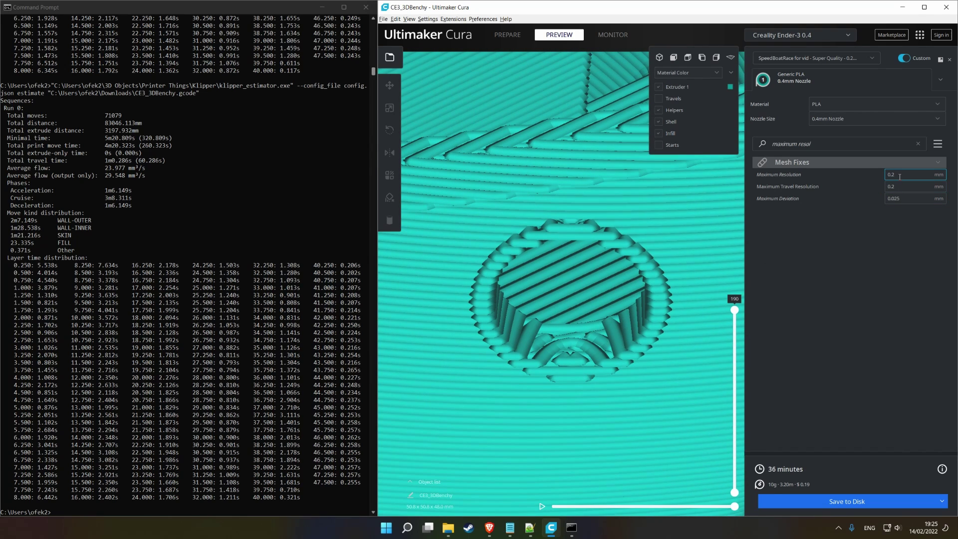
scroll(678, 266, down, 5)
scroll(601, 259, down, 5)
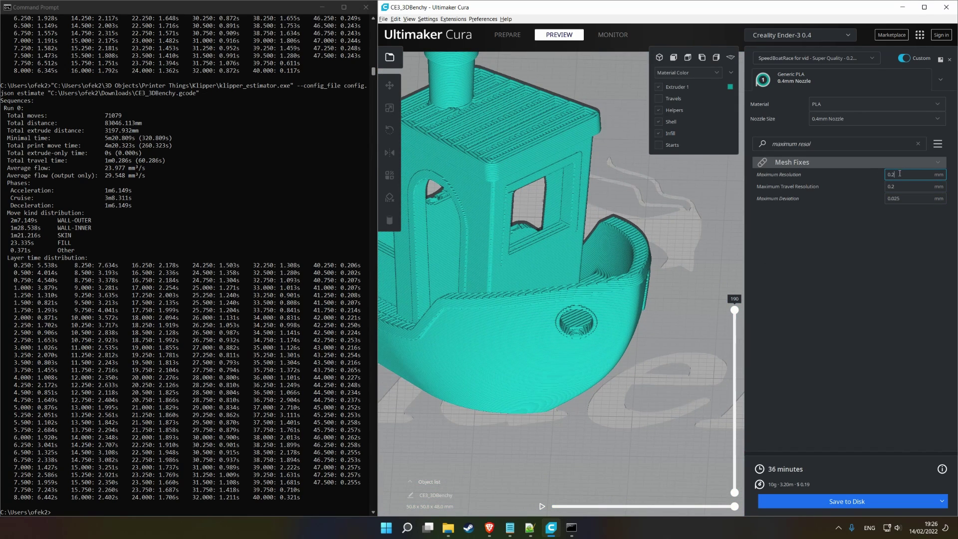
Set Maximum Resolution to 0.8 mm and Maximum Deviation to 0.25 mm, and slice the boat
key(BackSpace)
text(8)
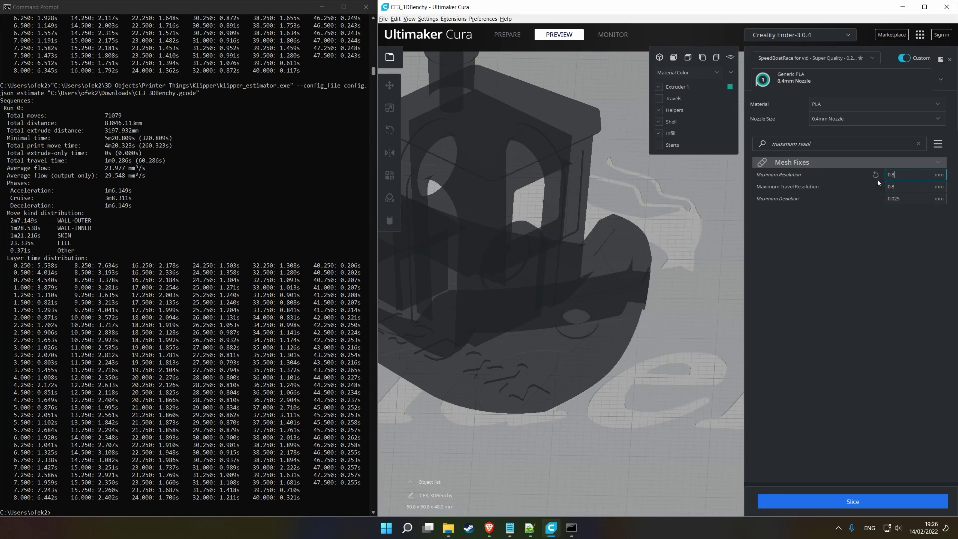
click(894, 198)
click(864, 499)
Examine the newly sliced bow hole, hull curve, cabin window and chimney for coarse, angular surfaces
scroll(682, 391, up, 2)
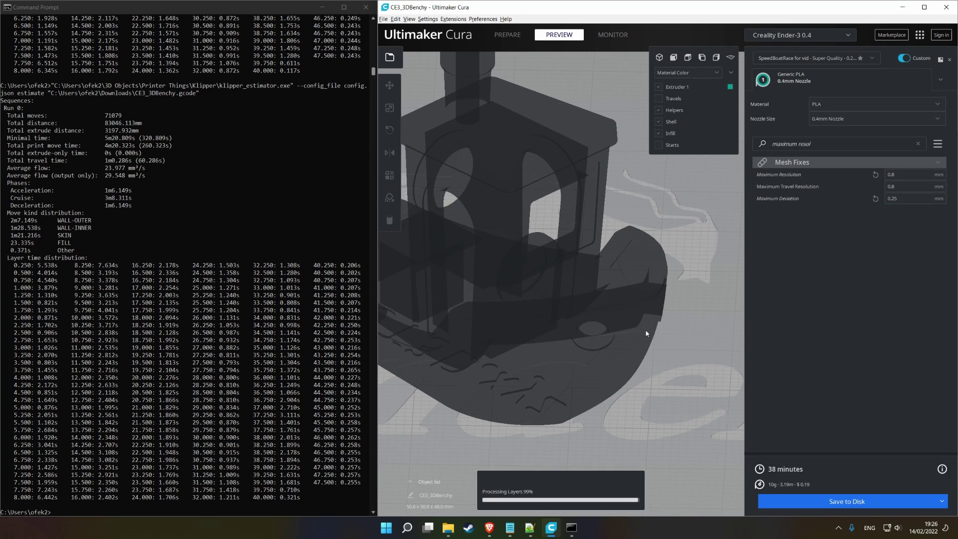
scroll(576, 367, up, 10)
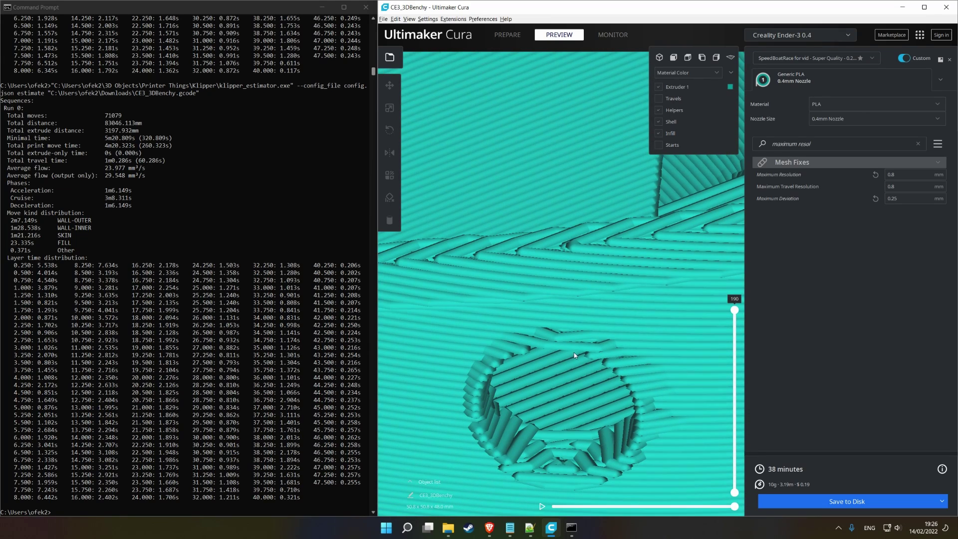
scroll(586, 362, down, 3)
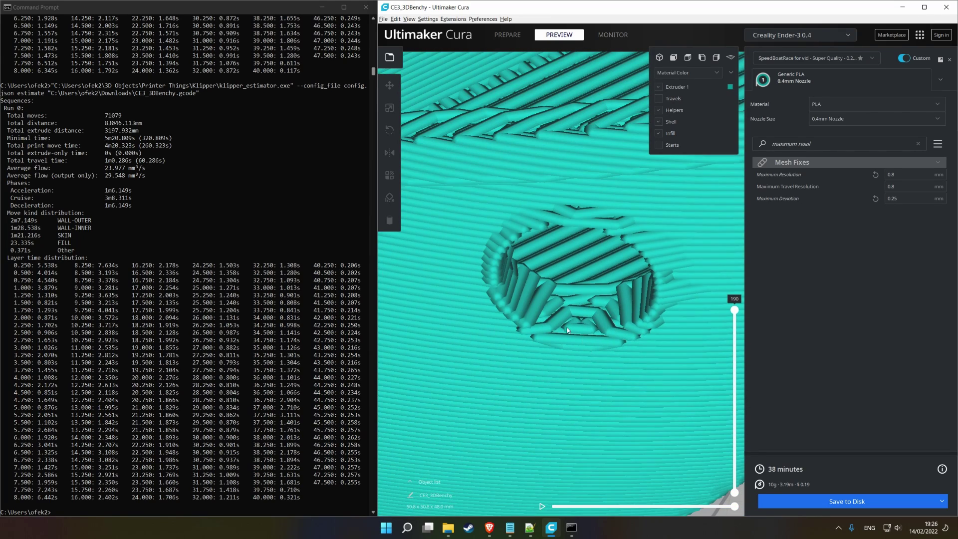
scroll(567, 331, down, 5)
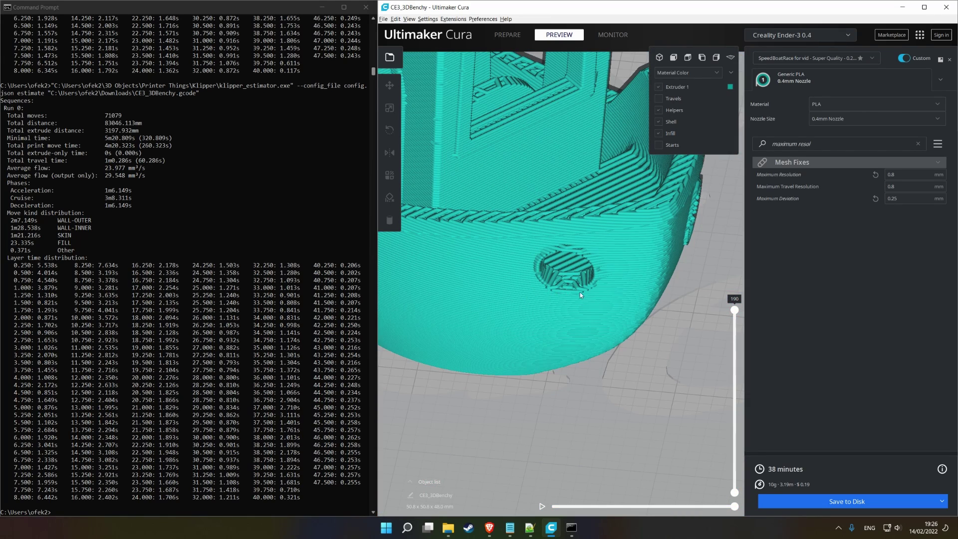
middle_drag(600, 271, 604, 276)
right_drag(604, 276, 569, 274)
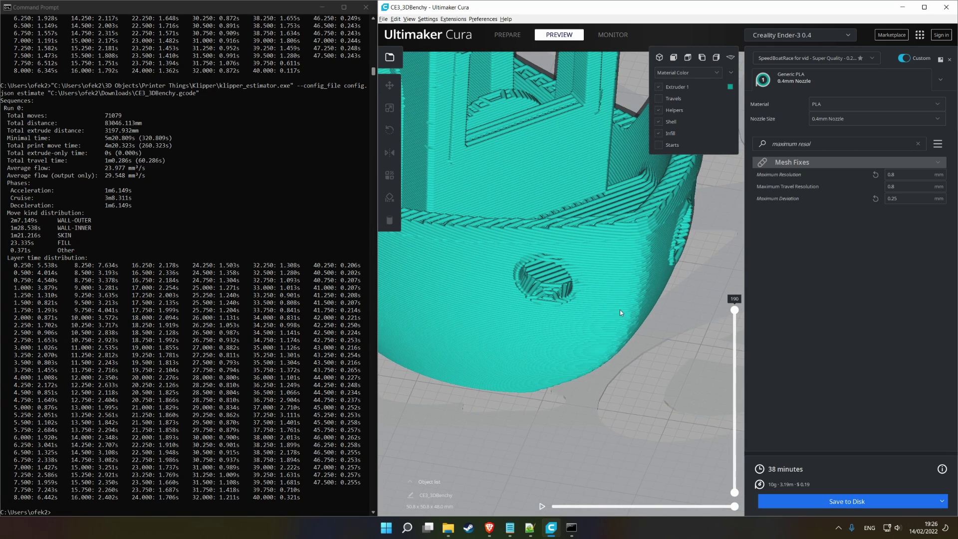
right_drag(606, 271, 614, 304)
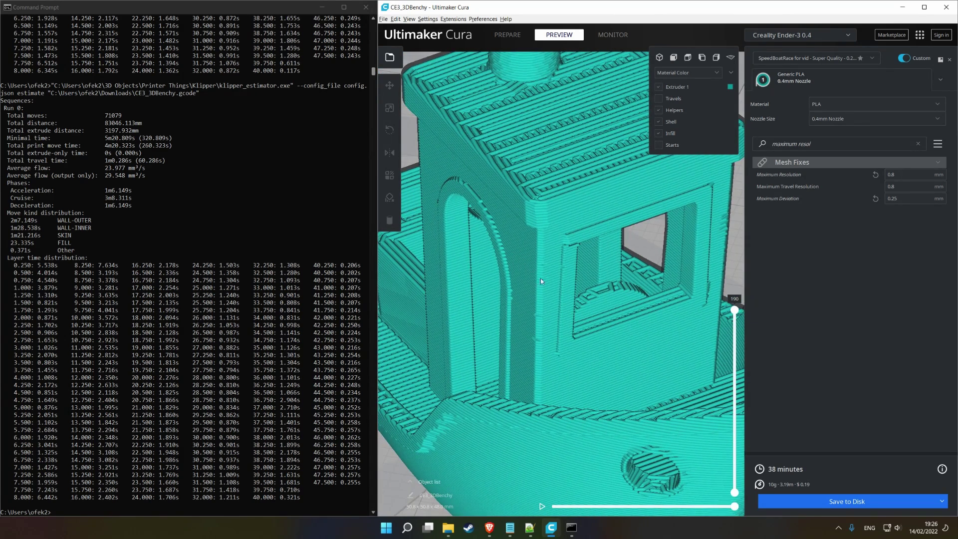
right_drag(555, 316, 537, 339)
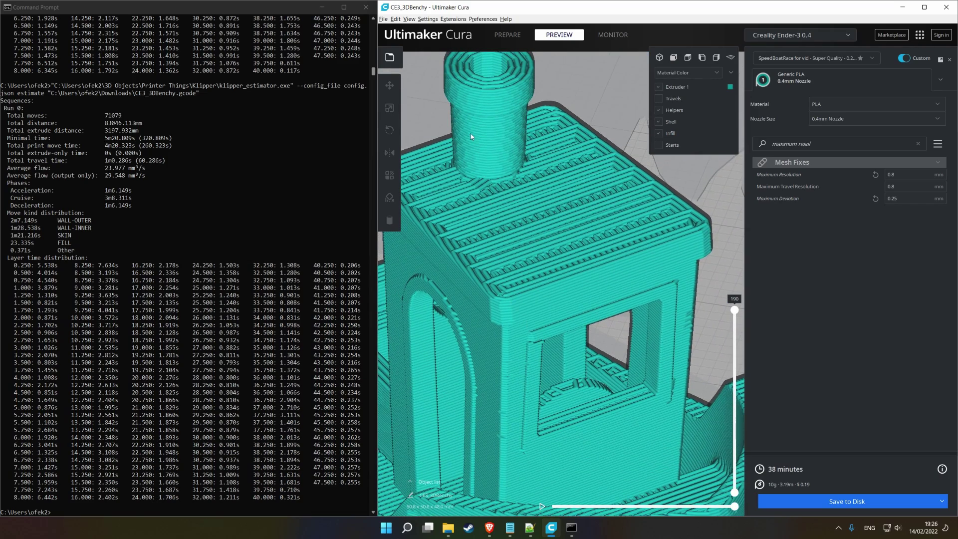
scroll(483, 147, down, 4)
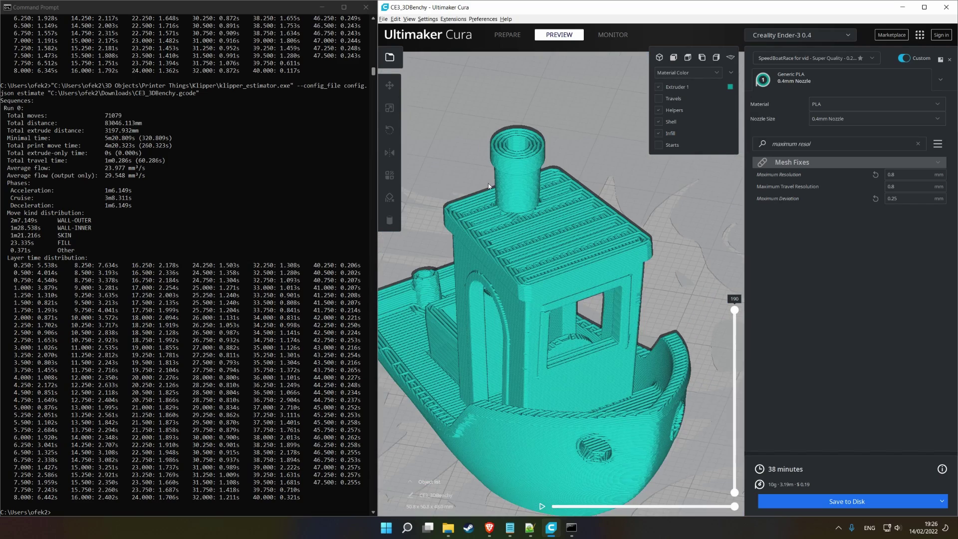
right_drag(469, 295, 507, 290)
Lower the preview to layer 37 and closely examine the infill and wall lines
drag(735, 312, 735, 447)
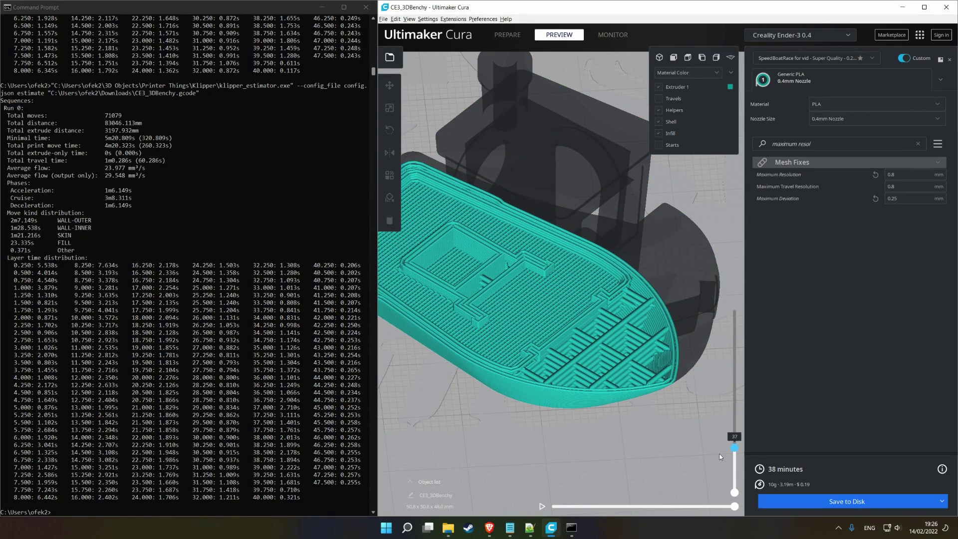
scroll(570, 423, up, 5)
scroll(570, 423, down, 6)
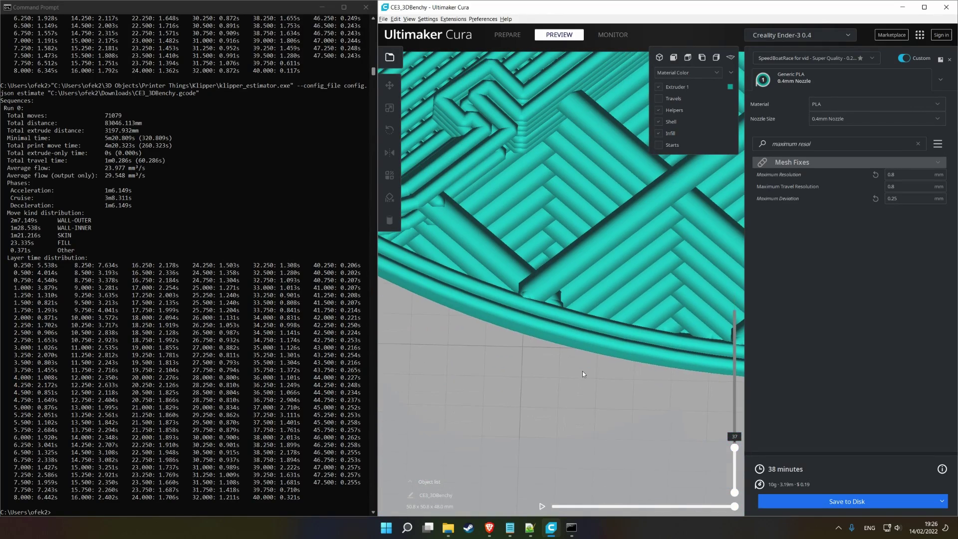
Save the sliced boat as CE3_3DBenchy.gcode in Downloads, replacing the existing file
click(816, 501)
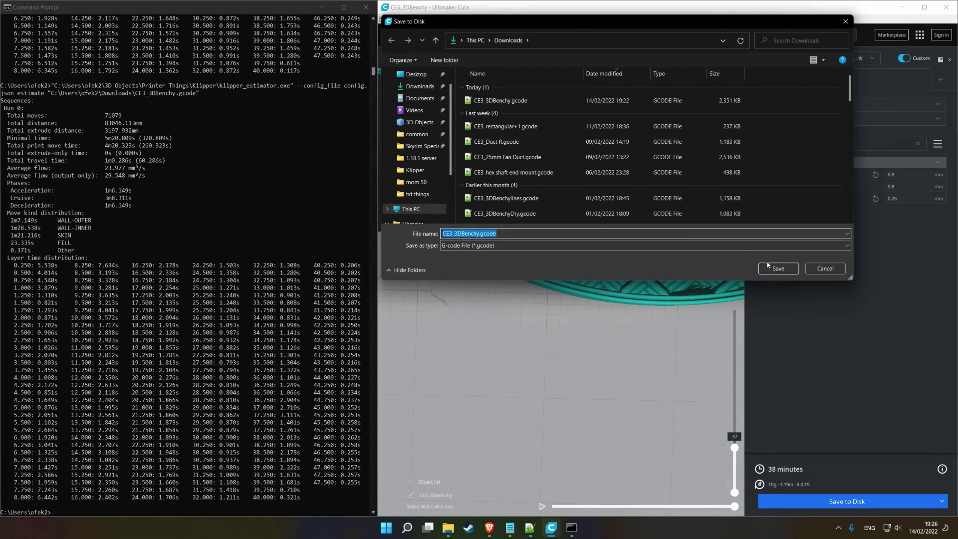
click(779, 267)
click(519, 268)
Switch to Command Prompt and rerun the klipper_estimator estimate on CE3_3DBenchy.gcode
click(117, 513)
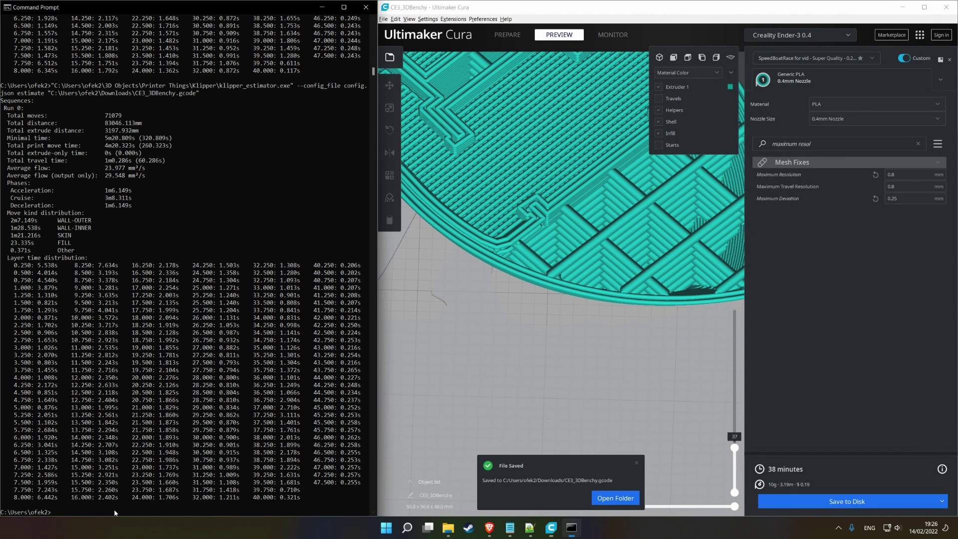
key(Up)
key(Return)
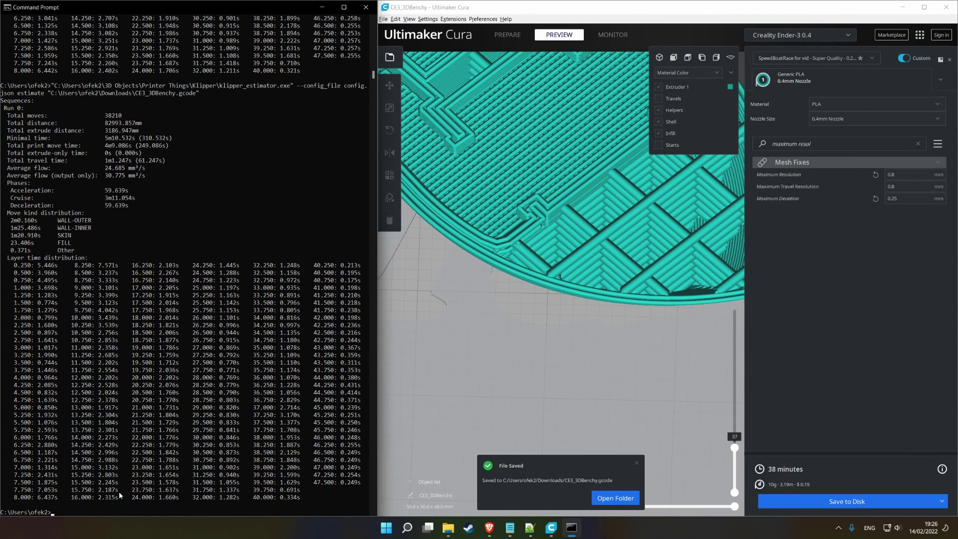
Switch back to Cura and update the SpeedBoatRace for vid profile with the current setting changes
click(510, 312)
scroll(512, 313, down, 5)
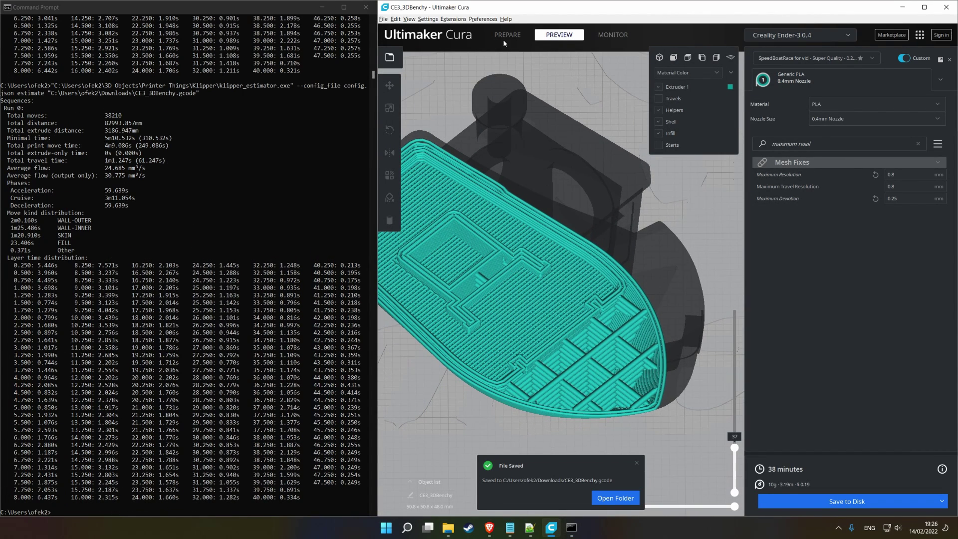
click(821, 61)
click(810, 199)
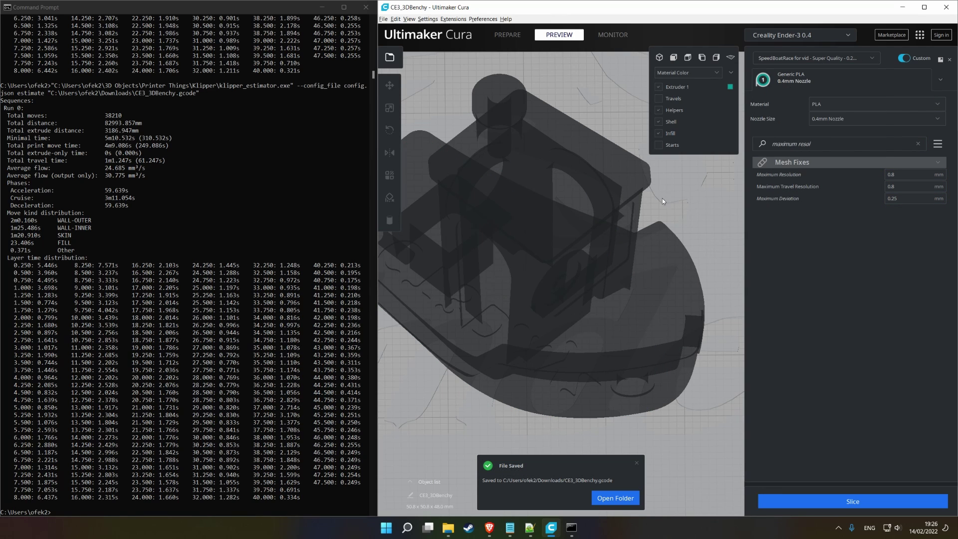
Clear the settings search so that all categories are listed, and slice the boat again
click(918, 144)
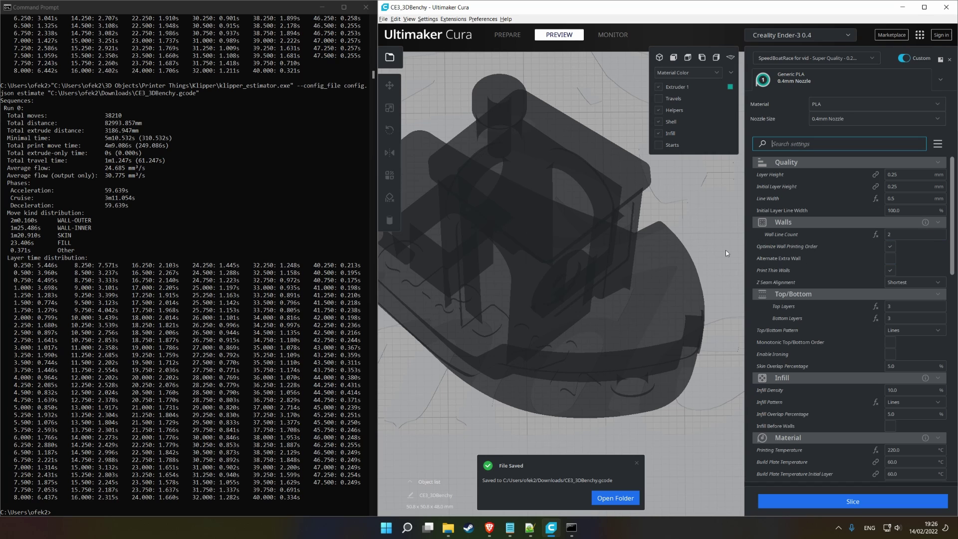
right_drag(733, 250, 702, 233)
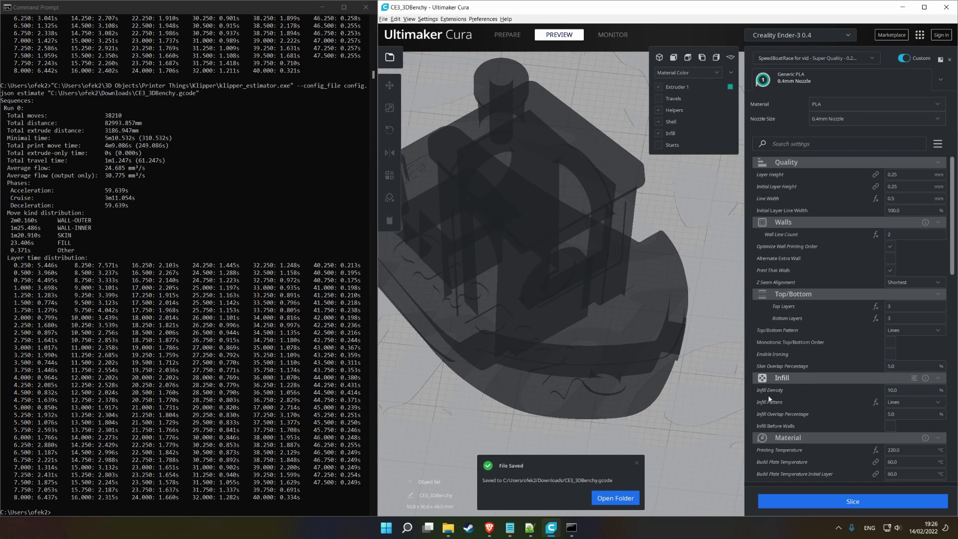
click(837, 508)
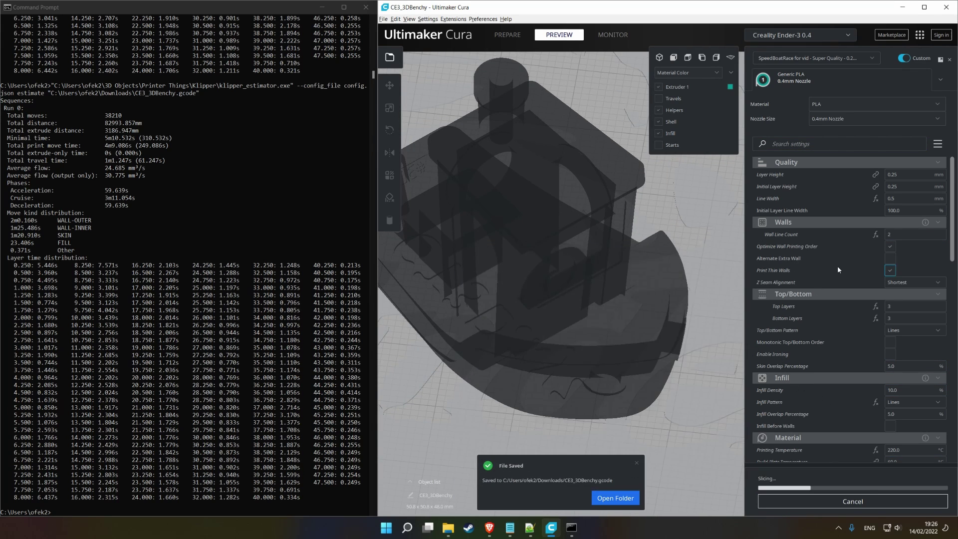
Show the boat up to layer 190 and review the print, infill and wall values in the Speed settings
scroll(867, 295, down, 5)
scroll(873, 304, down, 1)
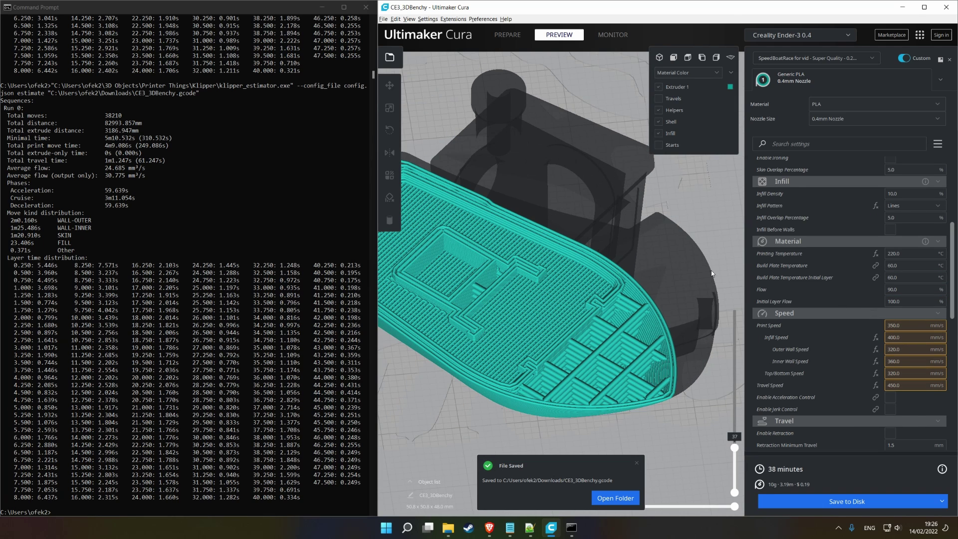
right_drag(721, 273, 703, 271)
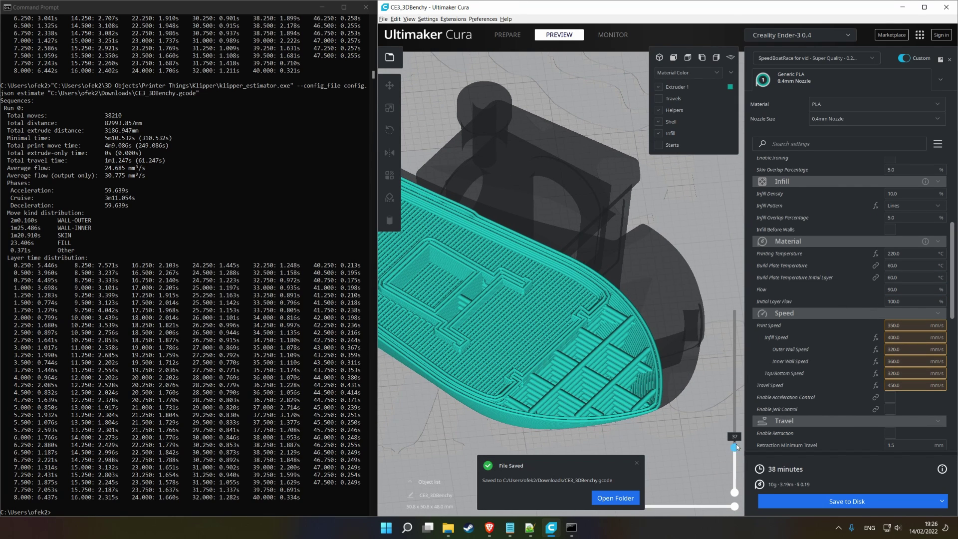
drag(735, 448, 735, 310)
scroll(653, 189, down, 6)
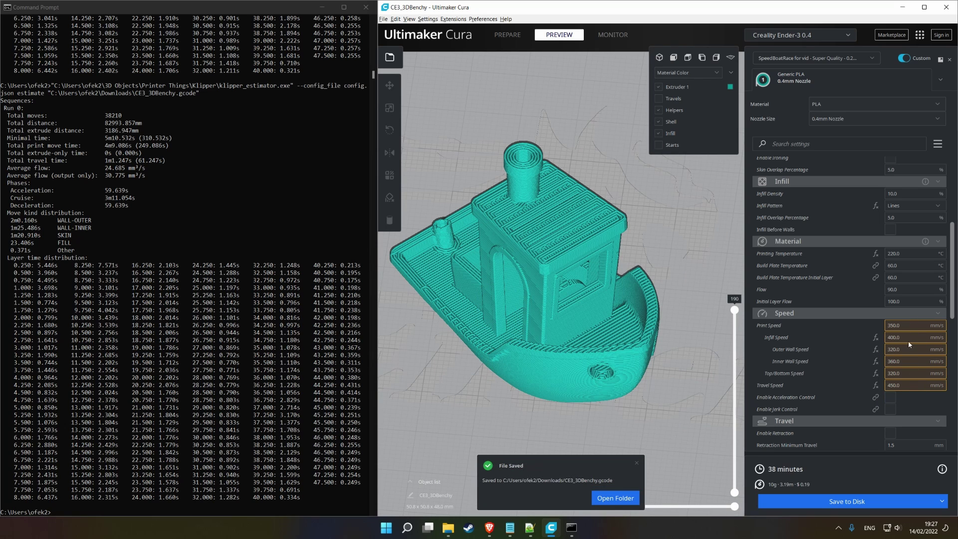
mouse_move(909, 350)
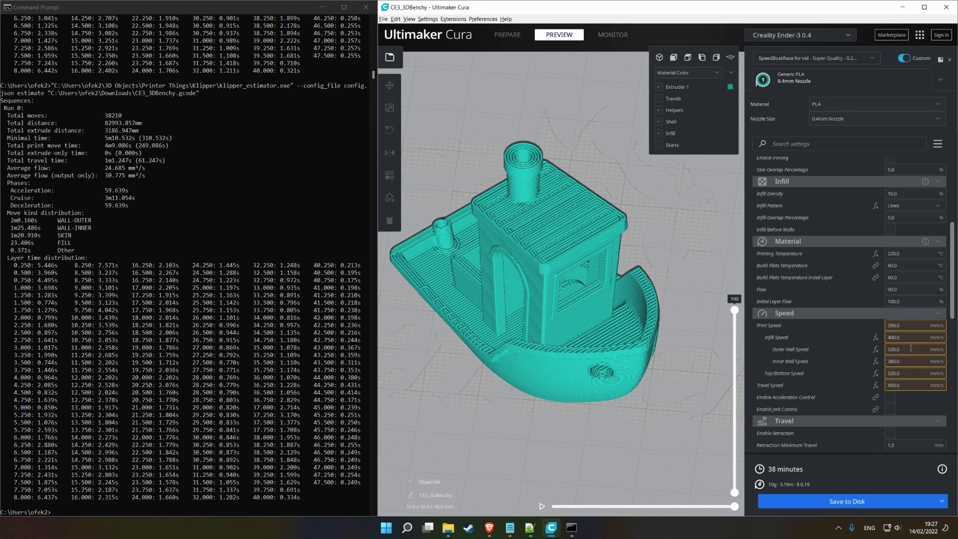
mouse_move(670, 218)
middle_down()
mouse_move(659, 241)
mouse_move(663, 227)
middle_up()
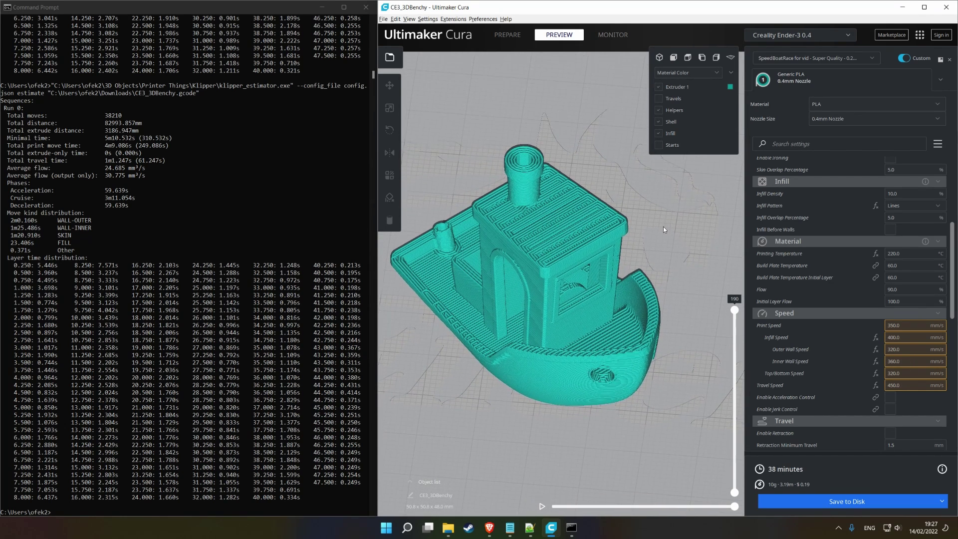
right_drag(664, 227, 663, 225)
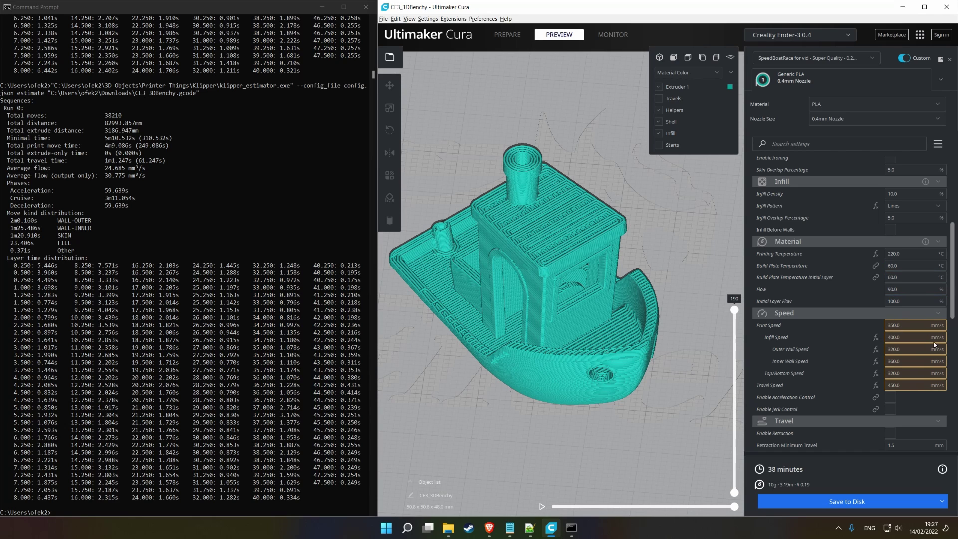
mouse_move(913, 347)
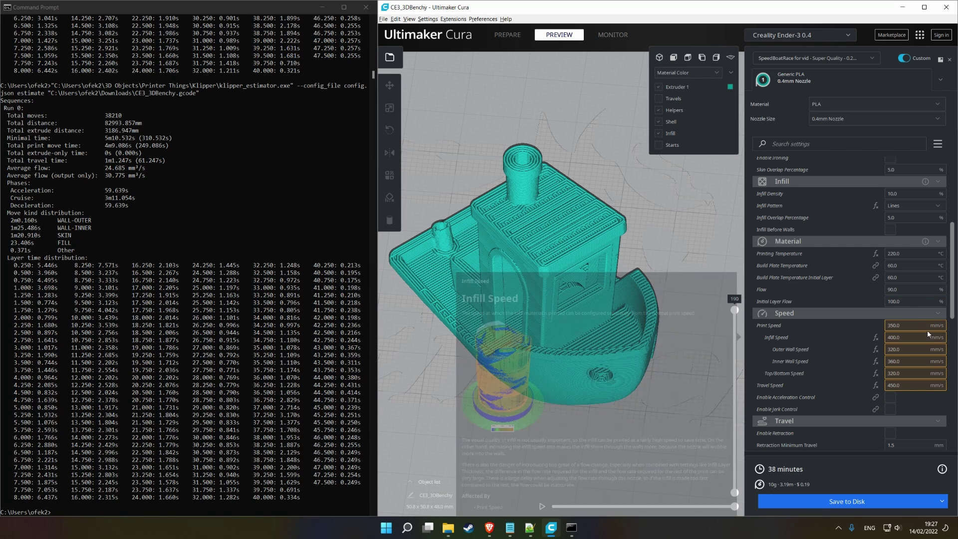
mouse_move(918, 326)
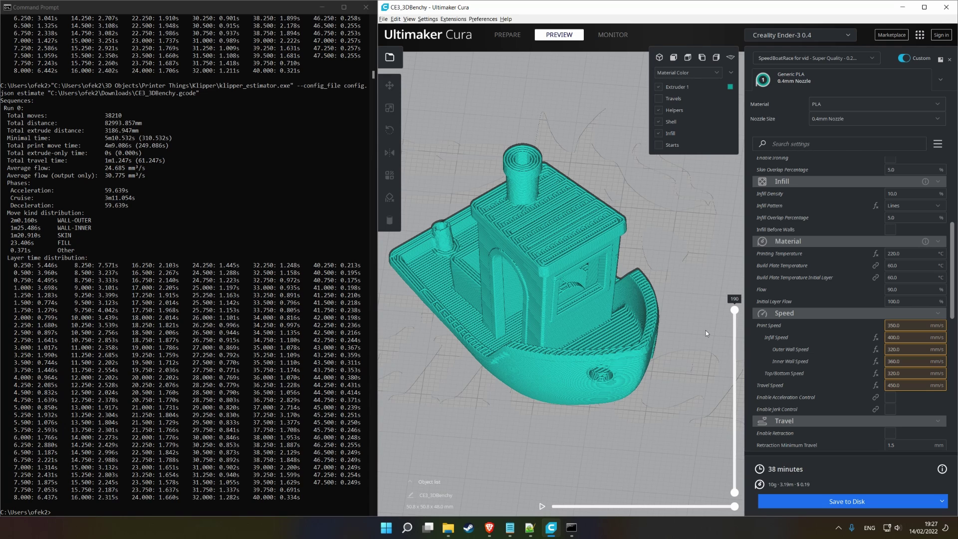
Set the Print Speed, Infill Speed and Outer Wall Speed to 360 mm/s
drag(913, 329, 742, 316)
text(360)
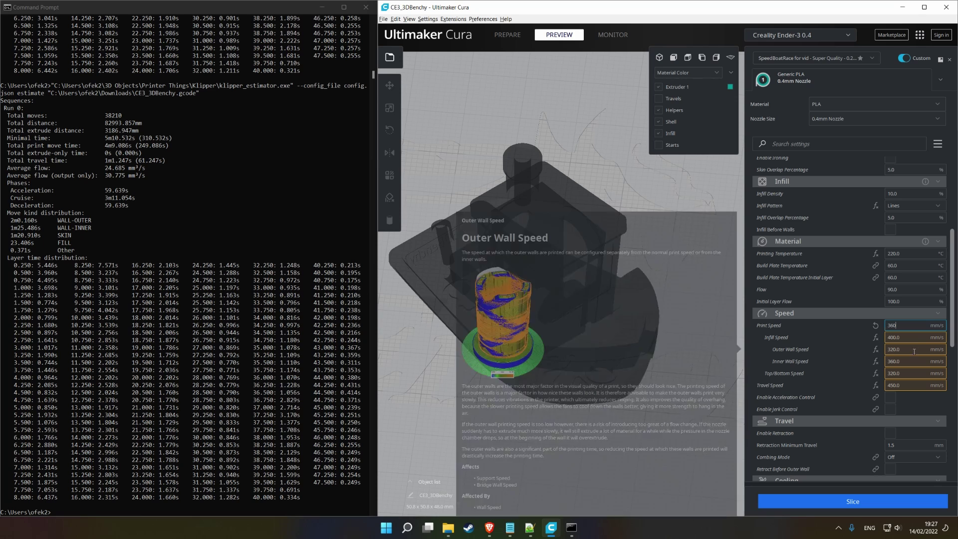
drag(913, 338, 861, 331)
text(360)
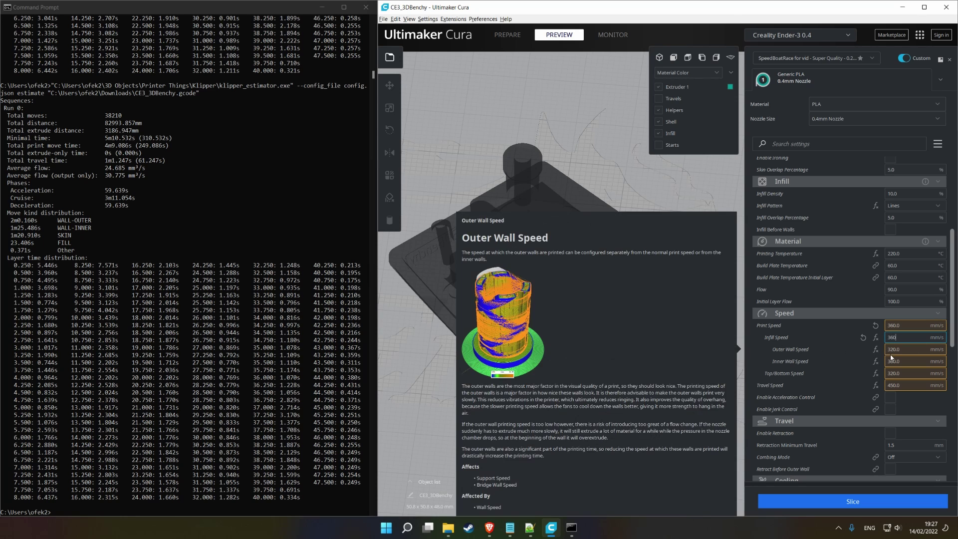
key(Tab)
text(360)
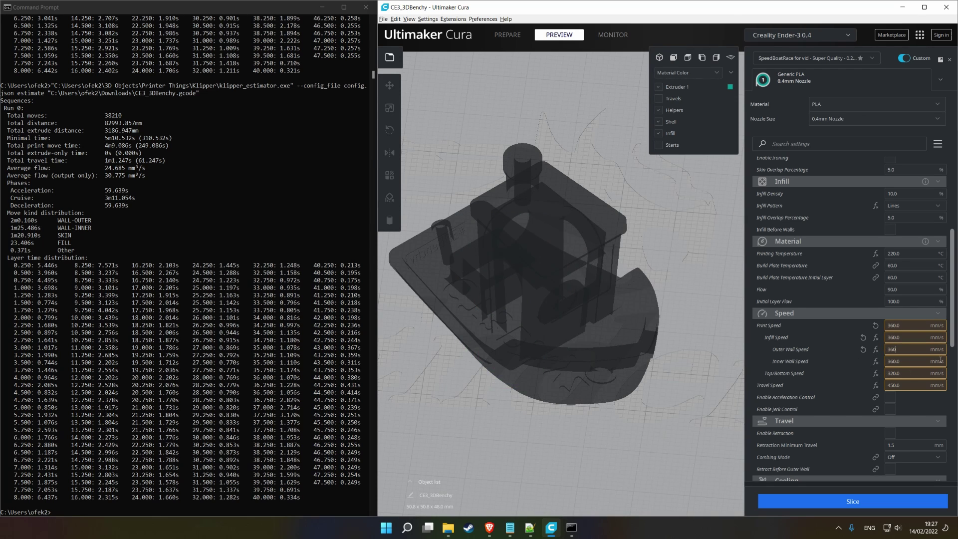
Set the Top/Bottom Speed and Travel Speed to 360 mm/s
click(915, 375)
double_click(916, 374)
text(360)
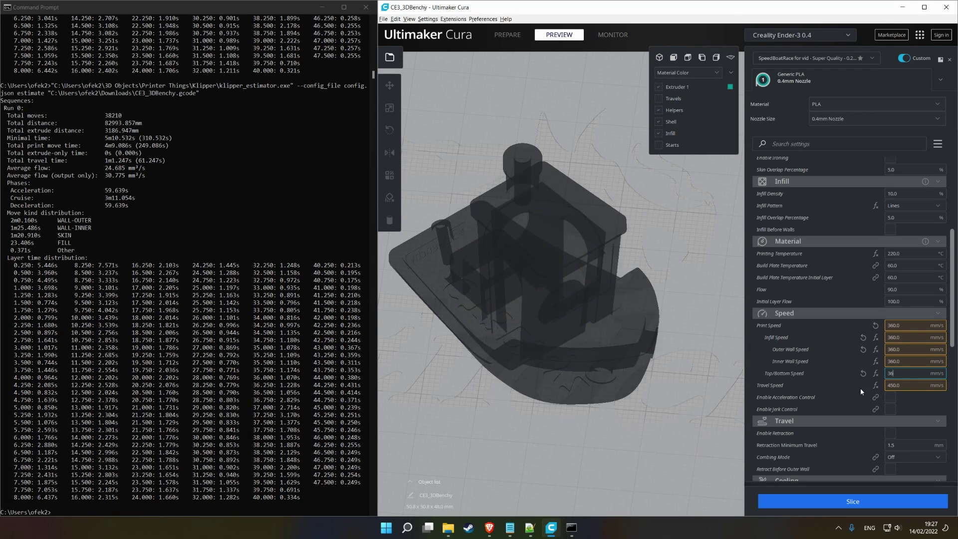
key(Tab)
text(360)
key(Tab)
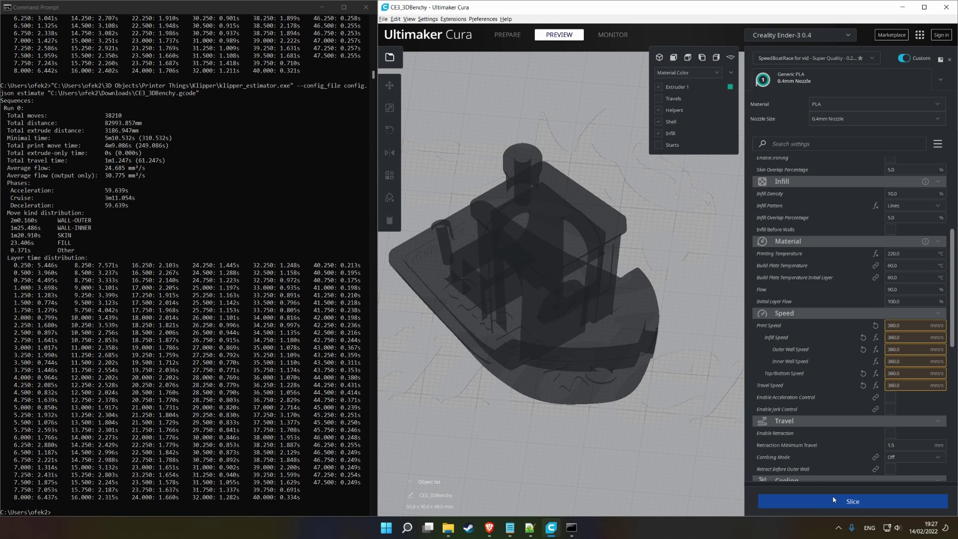
Slice the boat with the new speeds and save the G-code over the existing CE3_3DBenchy.gcode
middle_drag(681, 424, 713, 443)
click(847, 501)
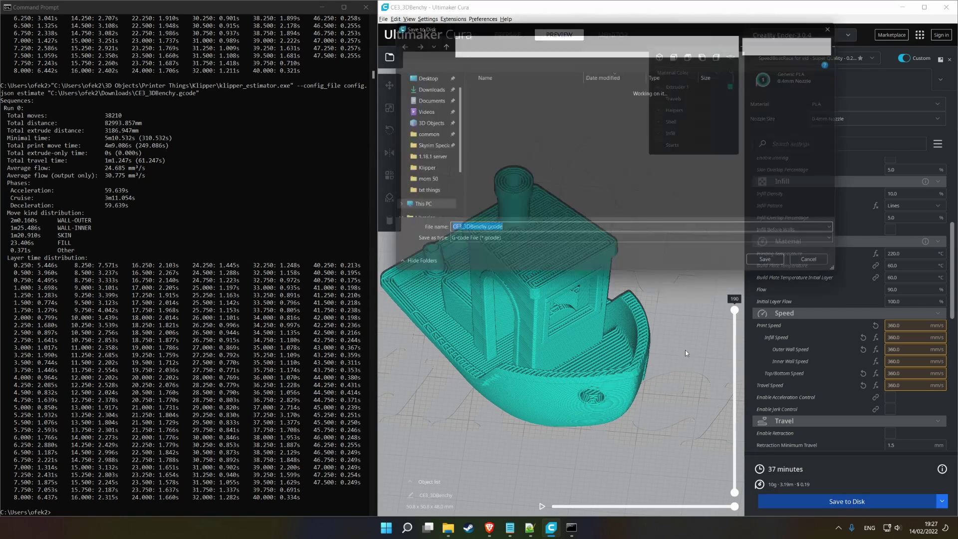
click(783, 273)
click(510, 274)
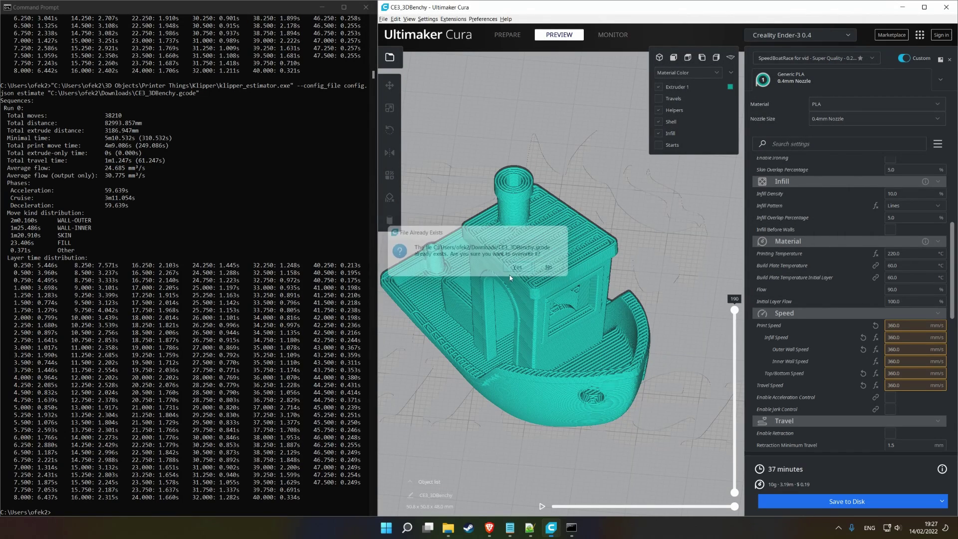
Switch to Command Prompt, rerun the klipper_estimator estimate on CE3_3DBenchy.gcode and compare its times with the previous run
click(161, 506)
key(Up)
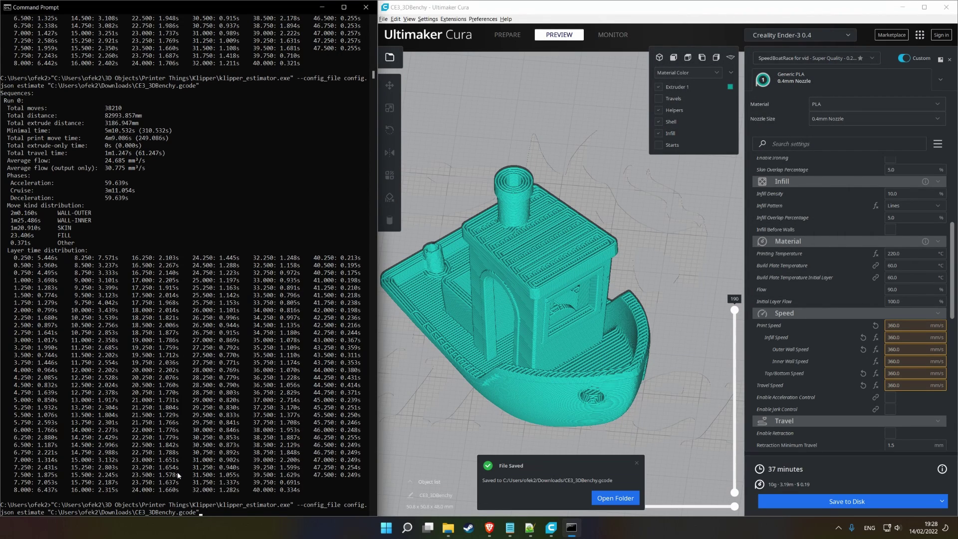
key(Return)
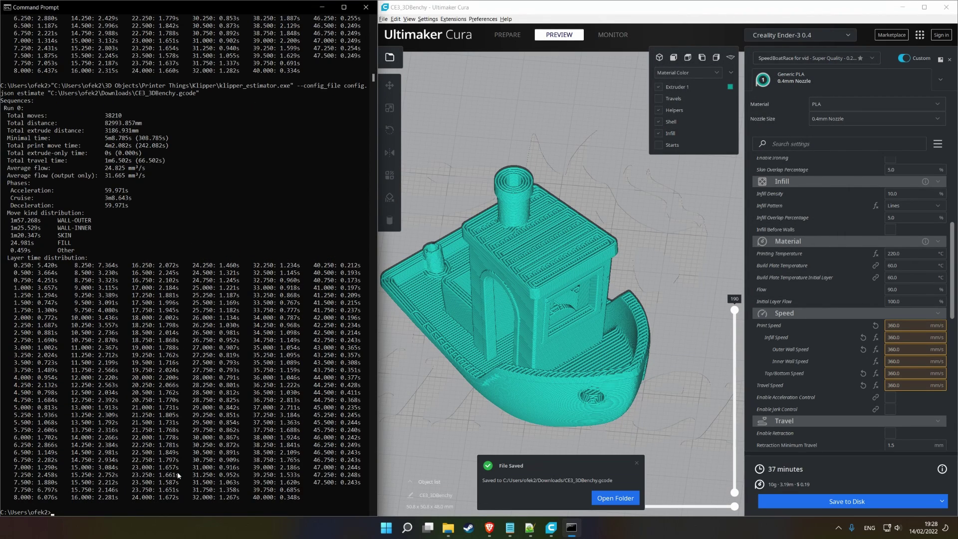
scroll(187, 231, up, 16)
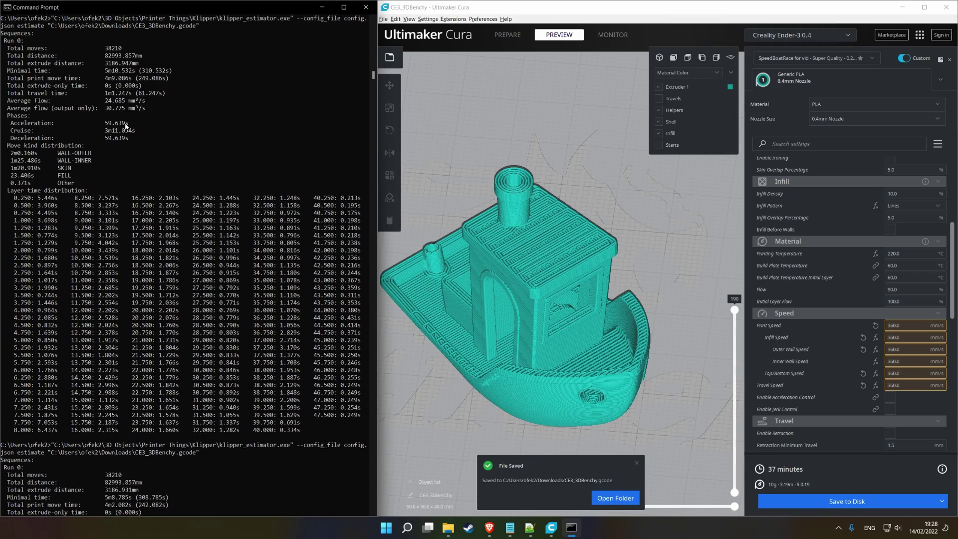
scroll(119, 374, down, 16)
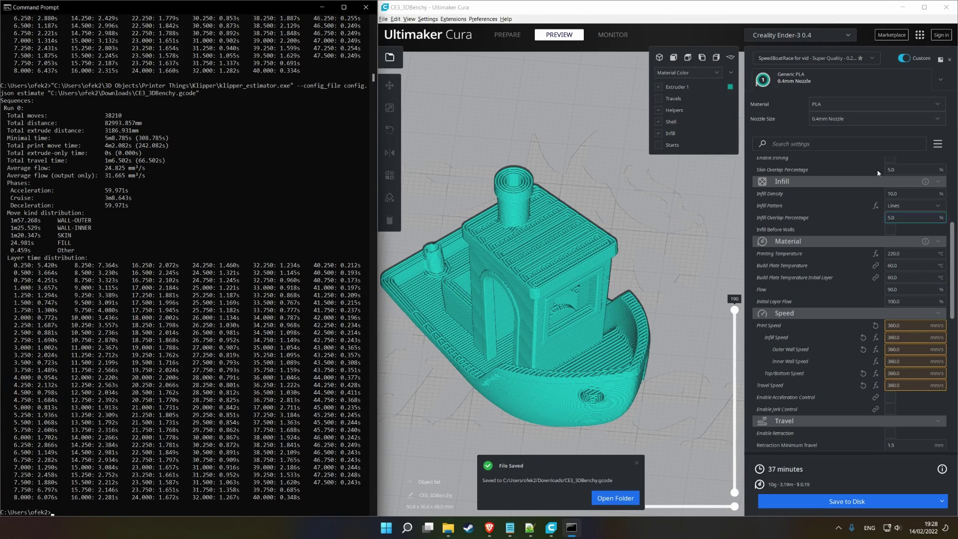
Switch back to Cura, update the SpeedBoatRace for vid profile with the current speed changes and slice again
click(833, 58)
click(805, 199)
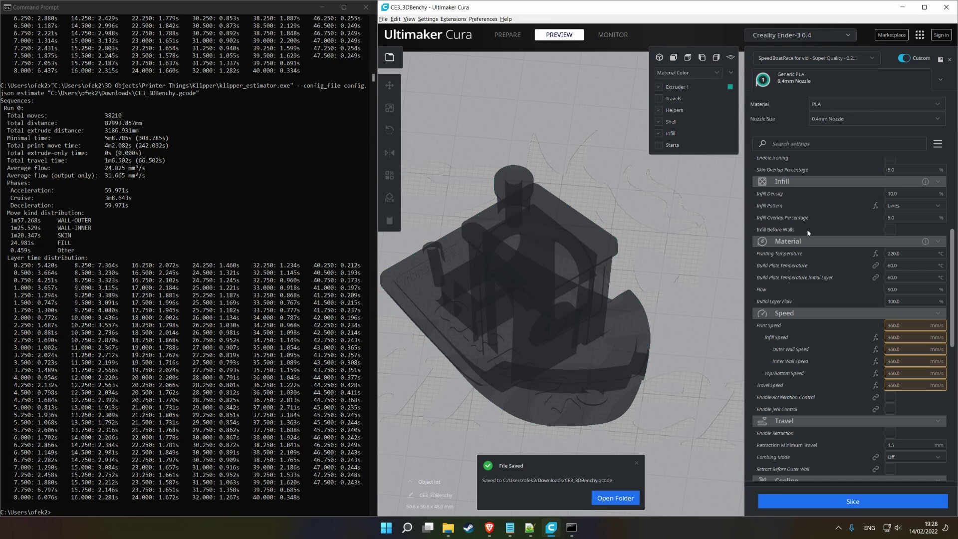
click(802, 496)
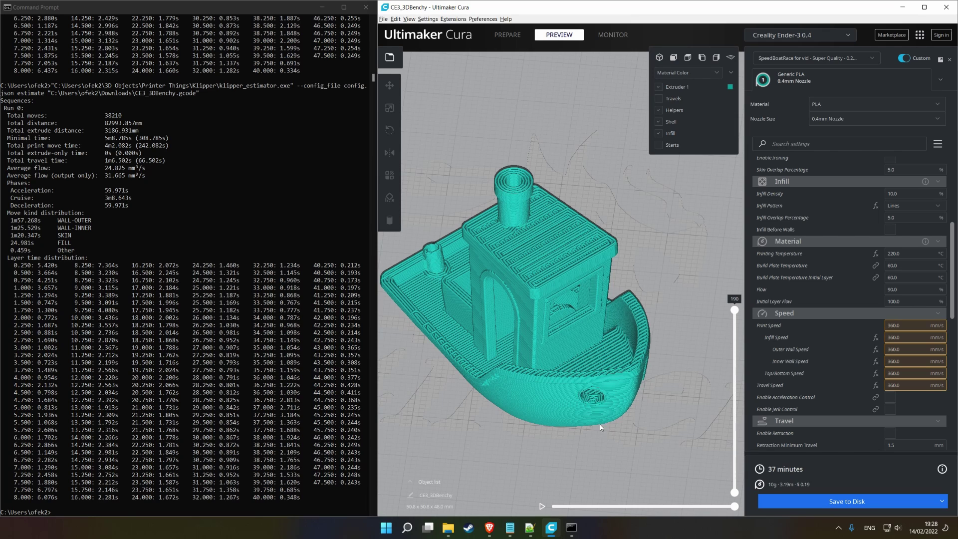
Color the sliced preview by Speed and inspect the boat with the visible layers reduced to 146
click(673, 74)
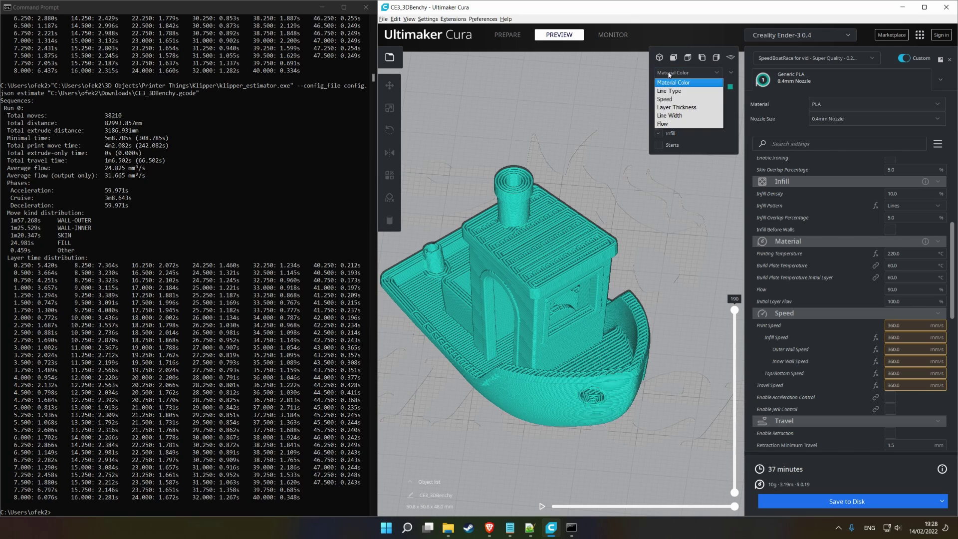
click(665, 99)
right_drag(504, 244, 577, 261)
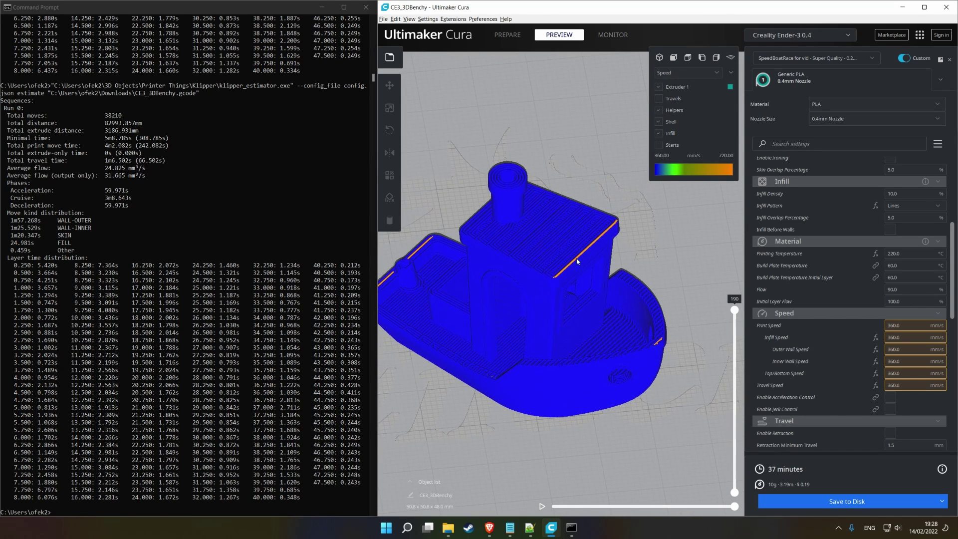
right_drag(613, 303, 718, 340)
drag(734, 310, 735, 354)
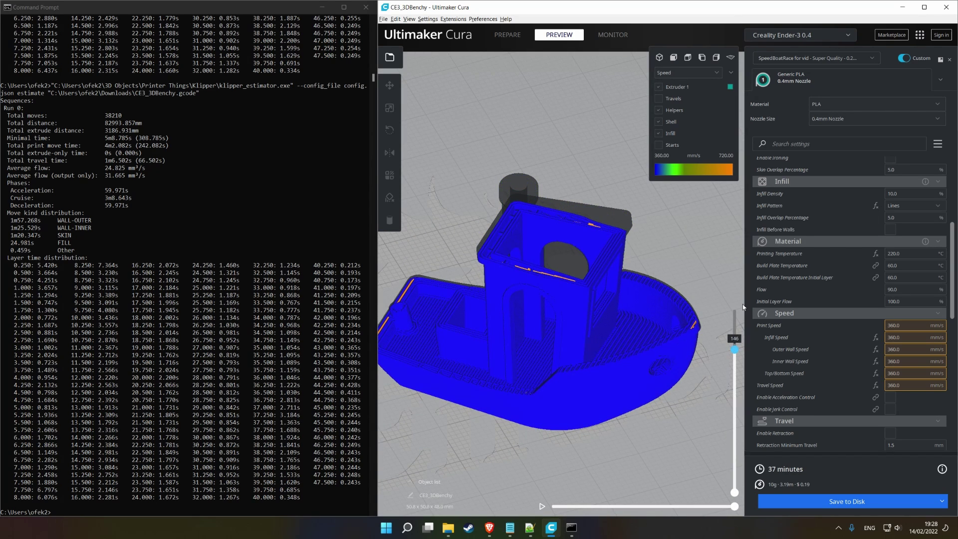
Color the preview by Line Type and examine the cabin roof up to layer 147
click(687, 72)
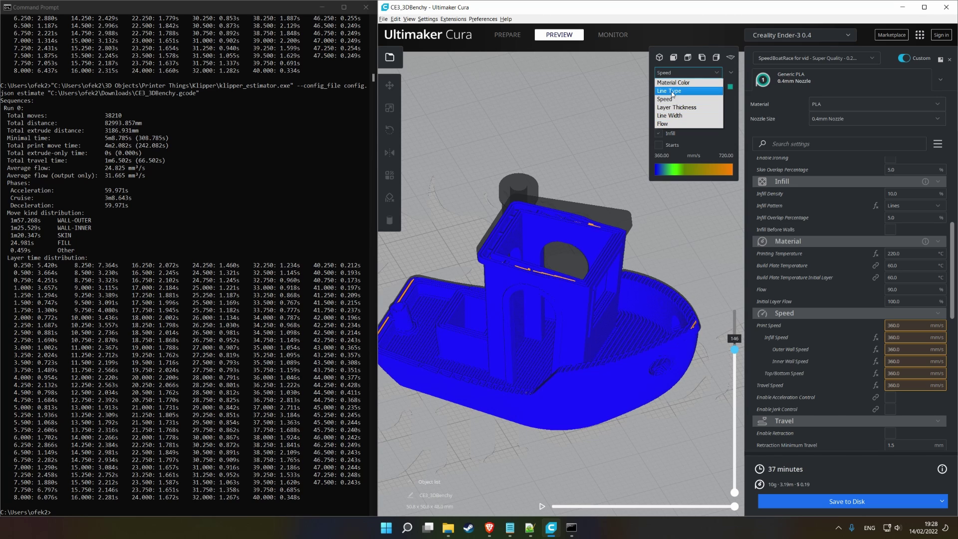
click(673, 91)
scroll(604, 332, up, 3)
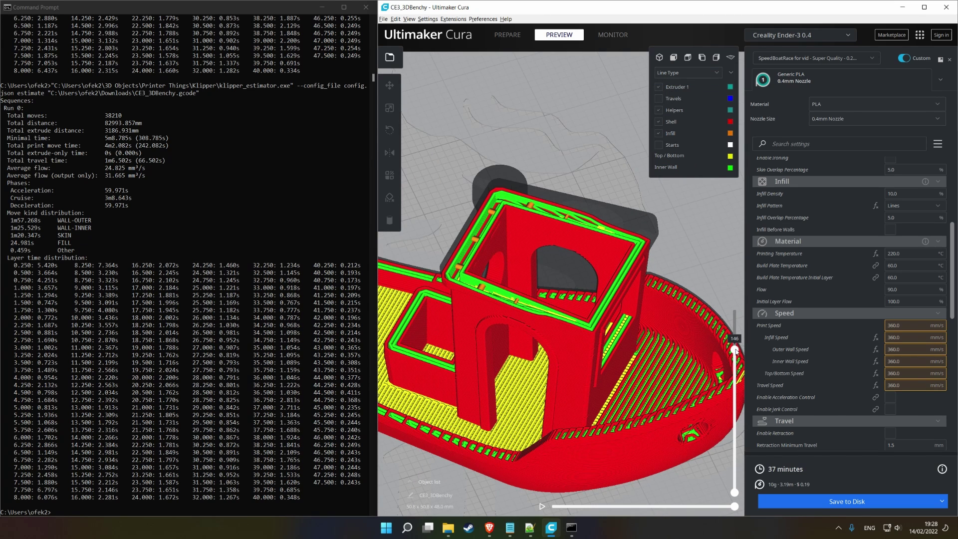
drag(734, 350, 736, 348)
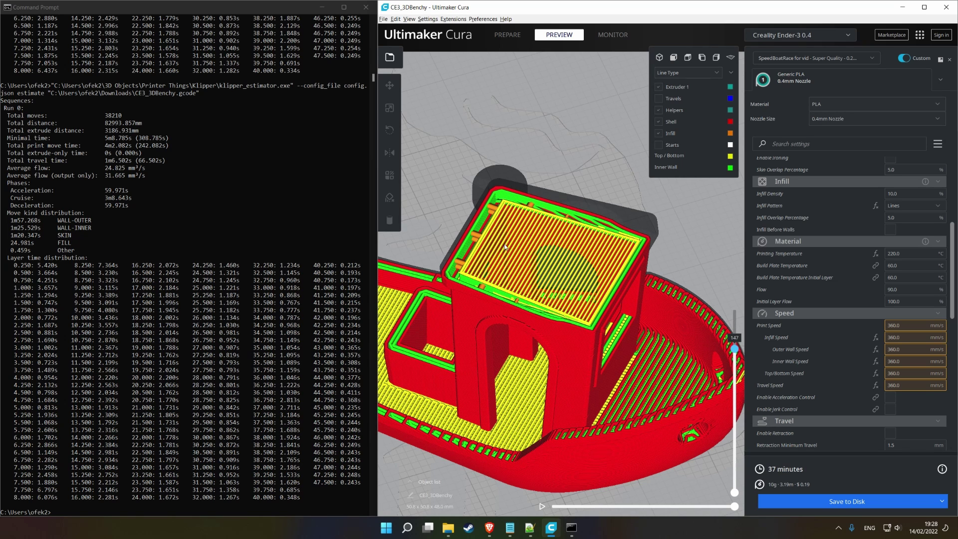
middle_drag(543, 290, 557, 284)
Examine the line types in the boat's lower layers and deck, and restore the preview up to layer 190
drag(737, 351, 740, 403)
middle_drag(554, 360, 628, 358)
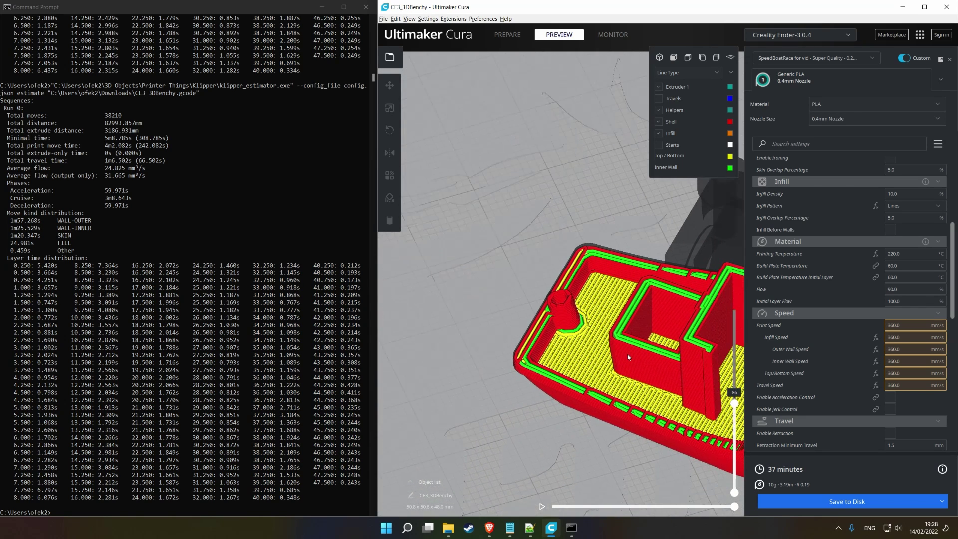
drag(735, 403, 742, 488)
middle_drag(724, 467, 604, 421)
drag(735, 481, 743, 265)
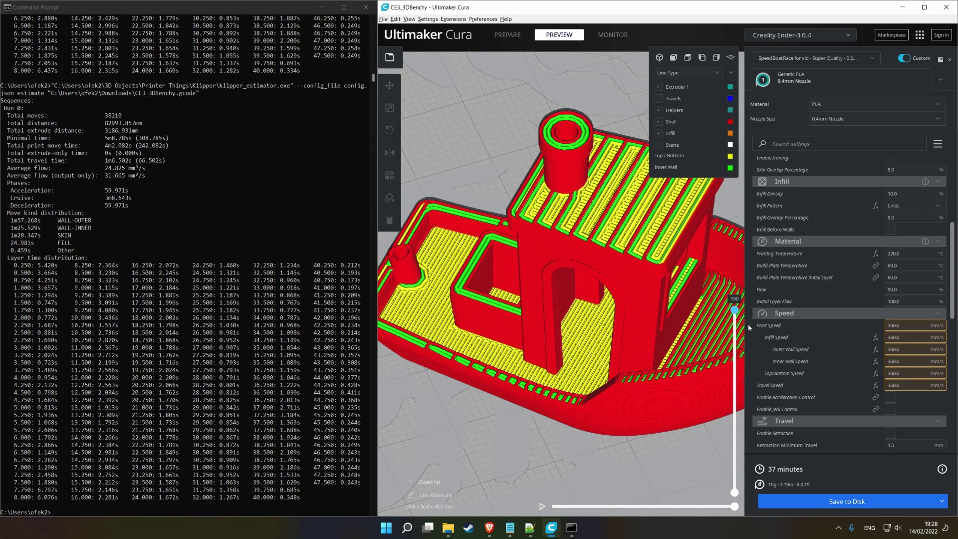
scroll(621, 439, down, 5)
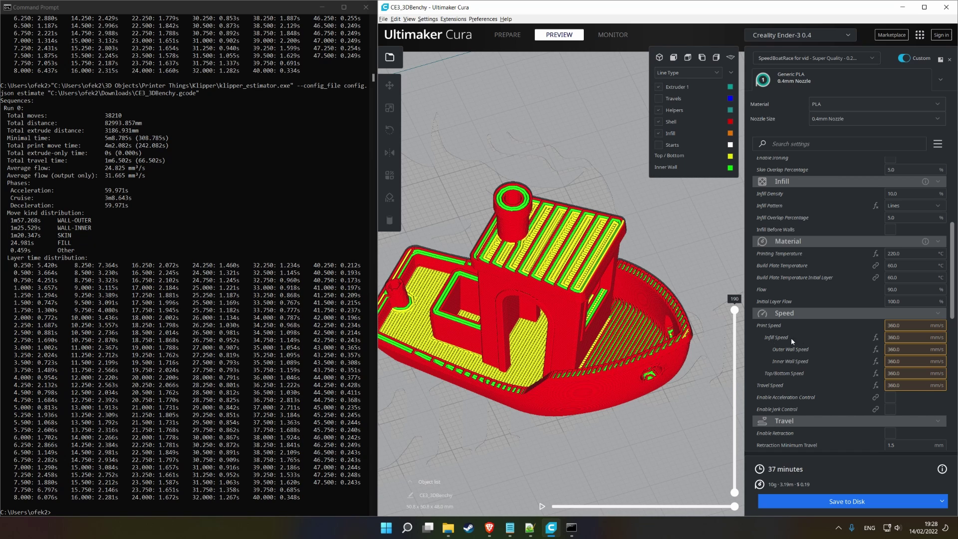
middle_drag(482, 193, 499, 195)
Toggle Enable Bridge Settings in the Experimental category and set the Small Hole Max Size to 0 mm
scroll(836, 328, down, 10)
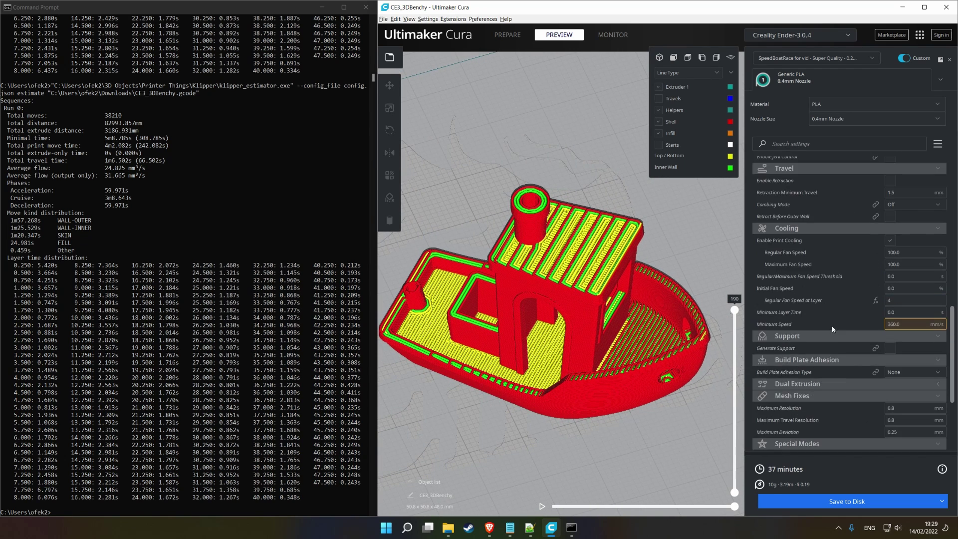
click(891, 422)
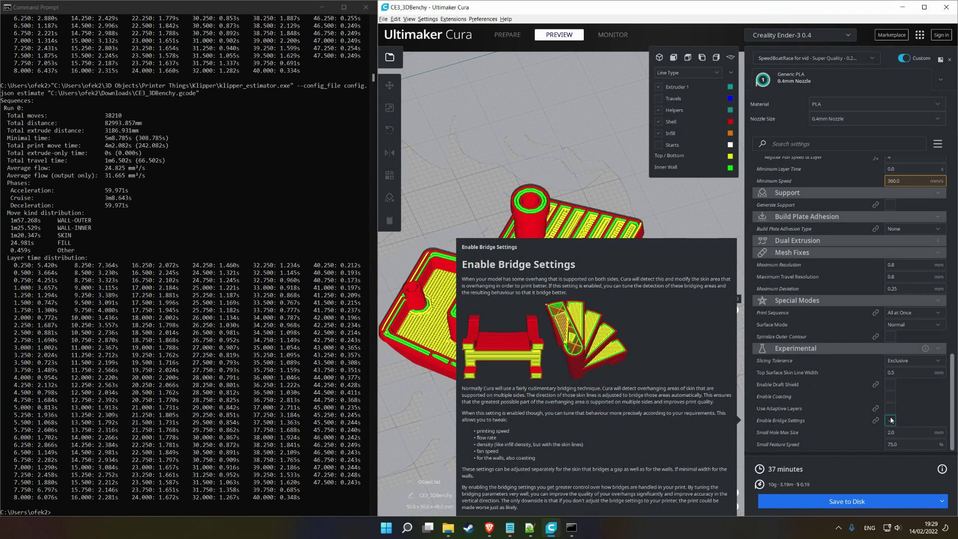
click(891, 422)
scroll(905, 439, up, 1)
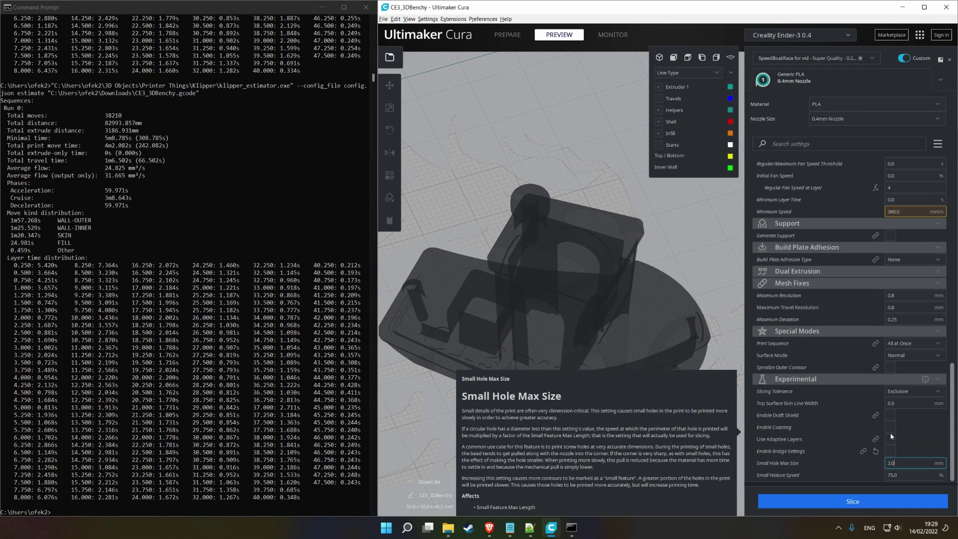
text(0)
Set the Small Feature Speed to 100%
click(907, 473)
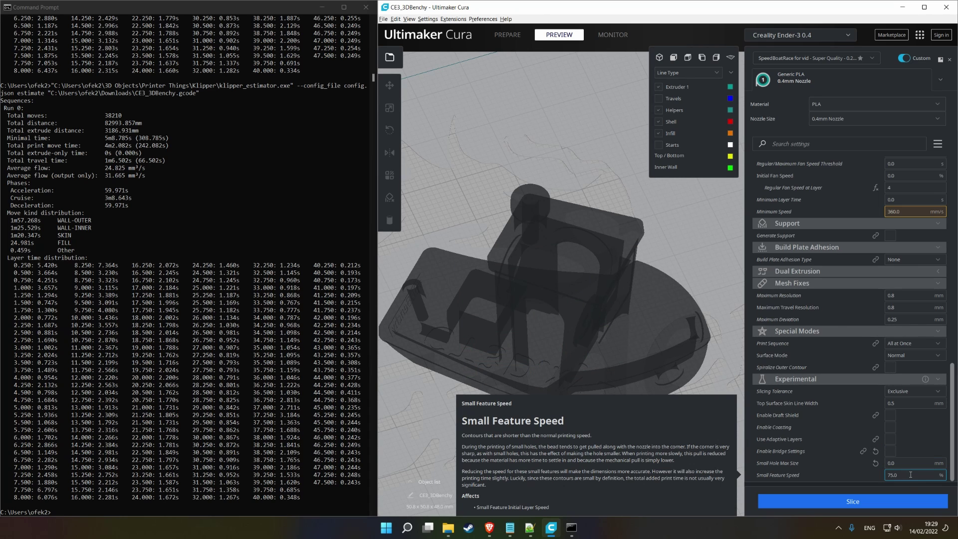
key(BackSpace)
key(BackSpace)
key(BackSpace)
key(BackSpace)
text(1)
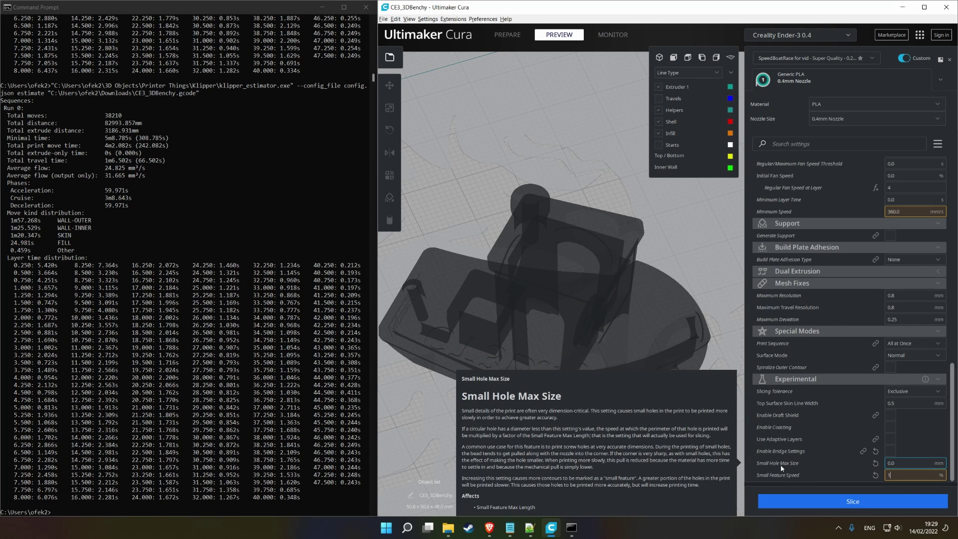
text(00)
key(Return)
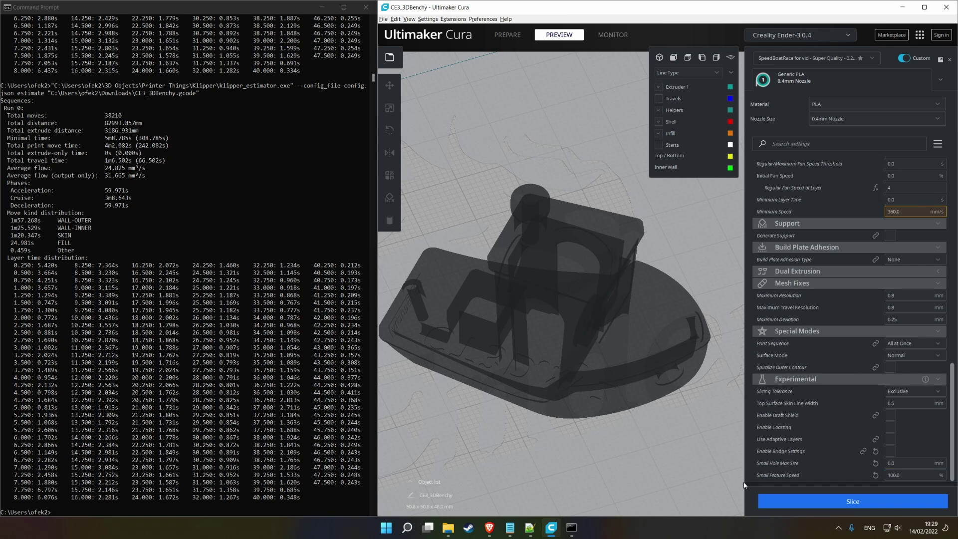
Slice the boat with the new Experimental settings and overwrite CE3_3DBenchy.gcode in Downloads
click(801, 502)
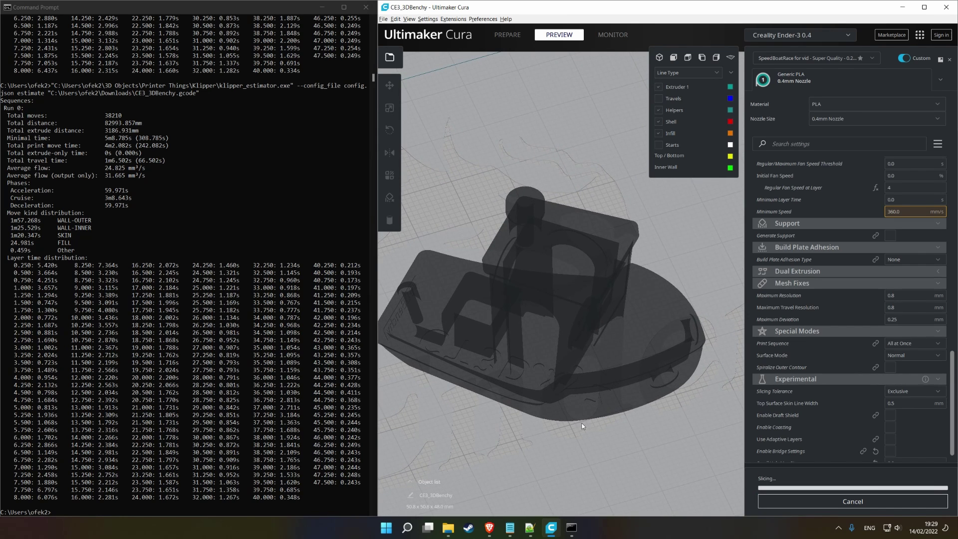
click(837, 501)
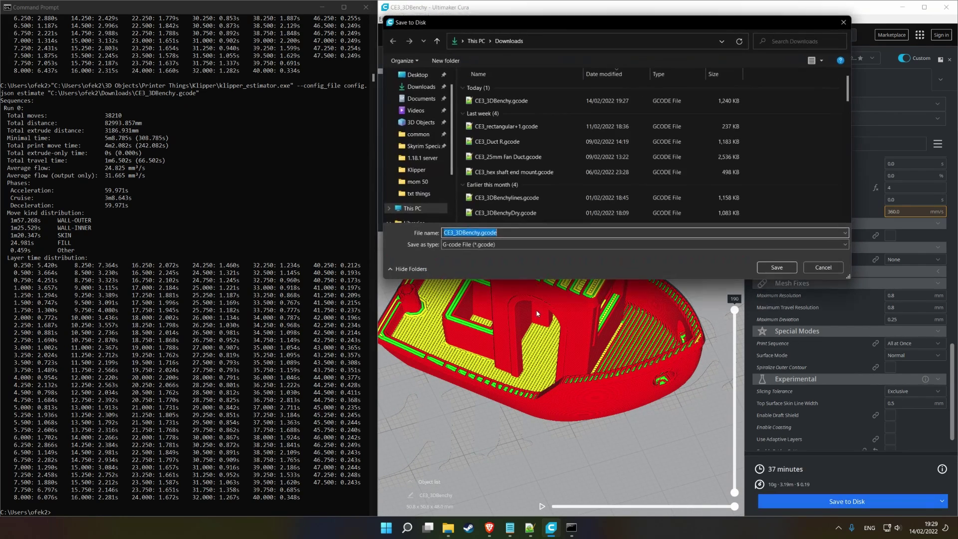
click(779, 268)
click(521, 270)
Rerun the klipper_estimator estimate in Command Prompt, review its times, and return to Cura to dismiss the saved-file notice
click(162, 484)
key(Up)
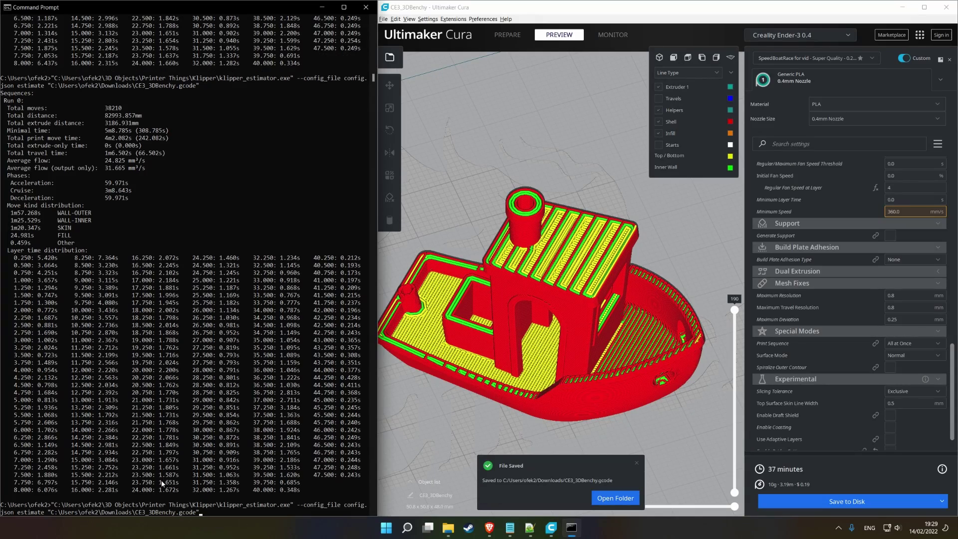
key(Return)
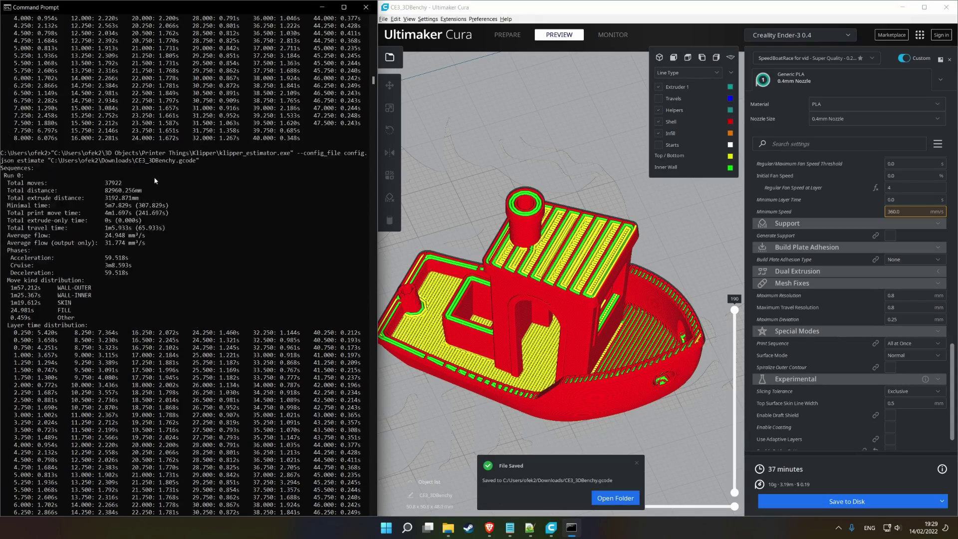
scroll(155, 160, up, 6)
scroll(147, 166, down, 20)
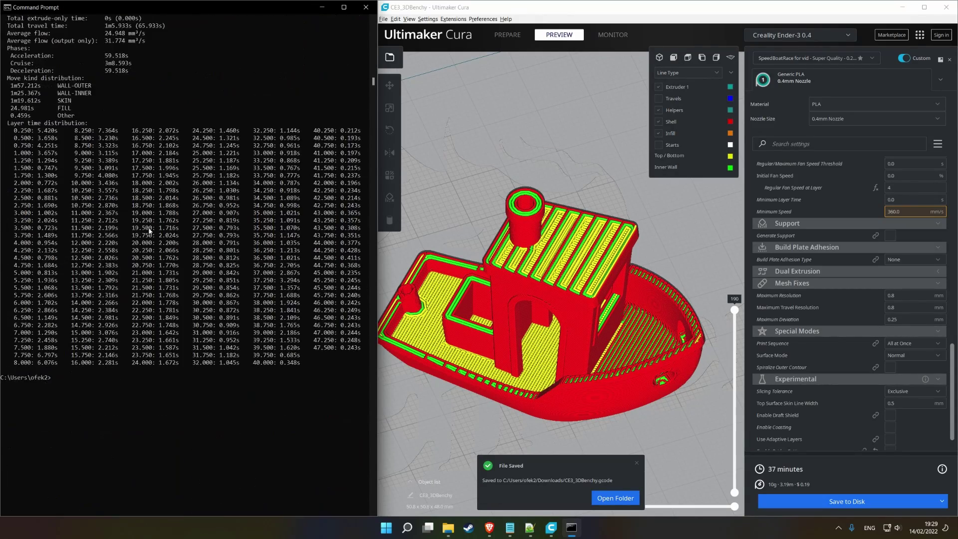
scroll(149, 233, up, 4)
scroll(153, 238, up, 2)
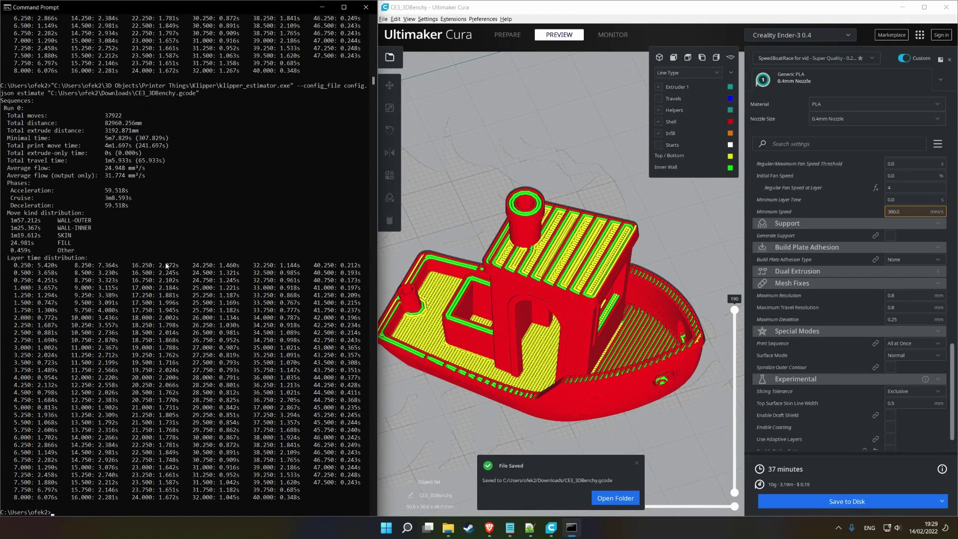
click(637, 463)
scroll(666, 437, down, 5)
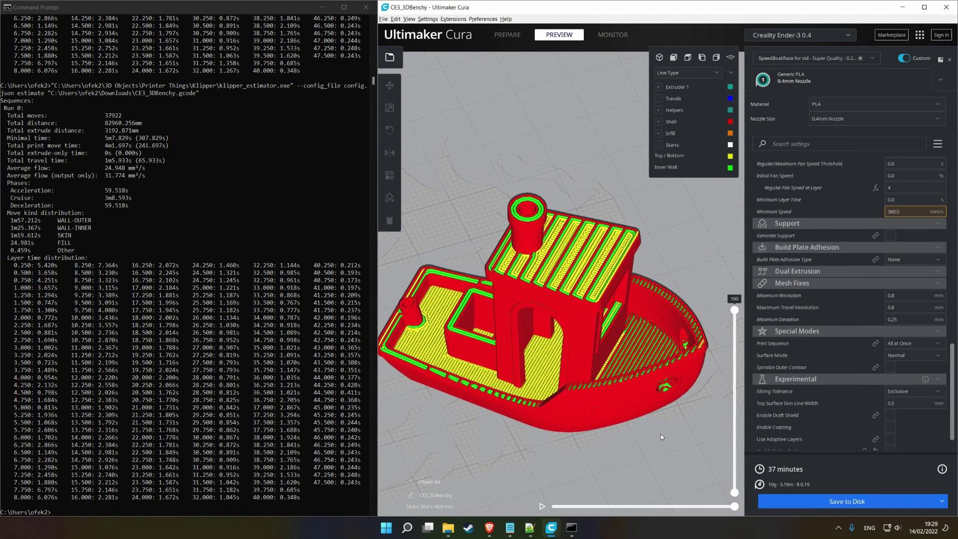
Search the print settings for "fill gaps" to bring up the Fill Gaps Between Walls option
right_drag(651, 435, 626, 425)
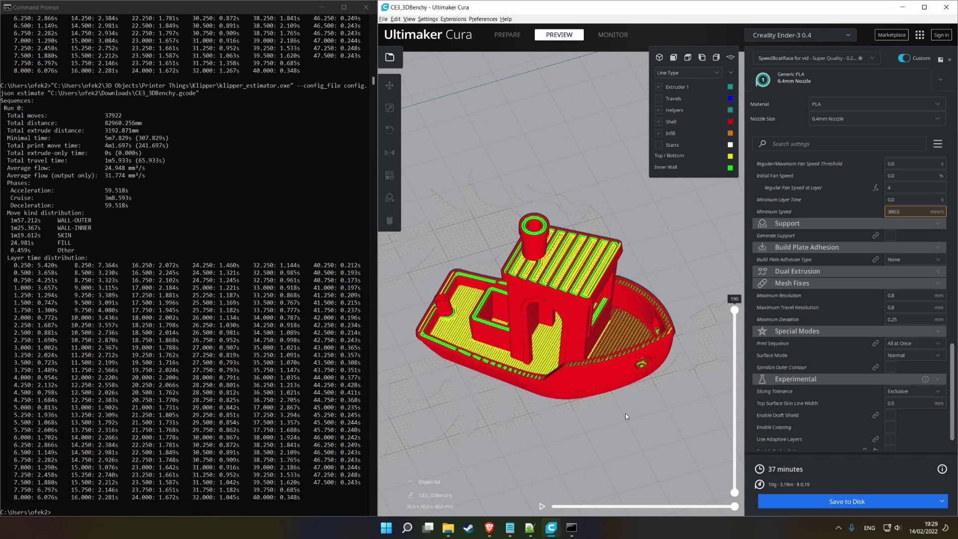
click(805, 144)
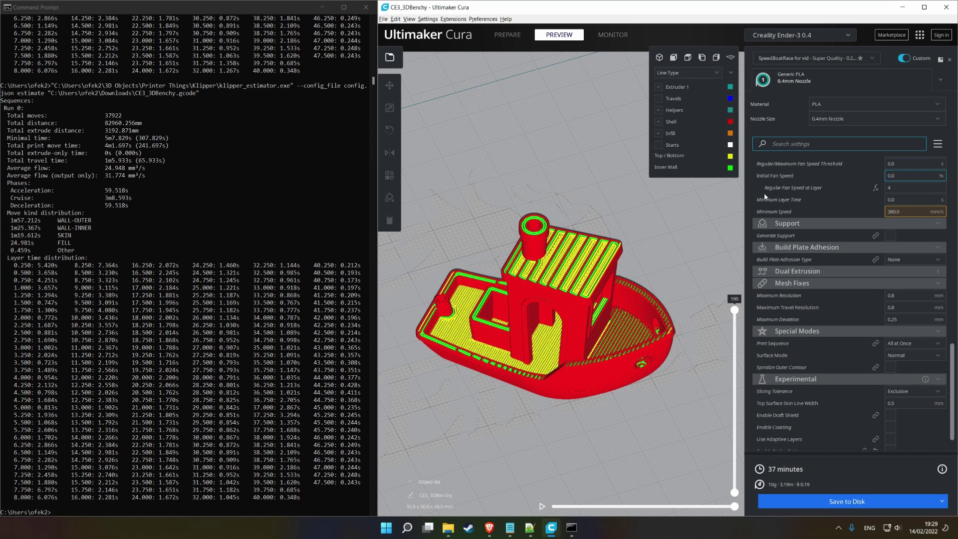
text(t)
text(il gaps)
Colour the preview by Speed and examine the gap-fill lines on the cabin roof and in the cabin walls down to layer 141
scroll(729, 307, up, 5)
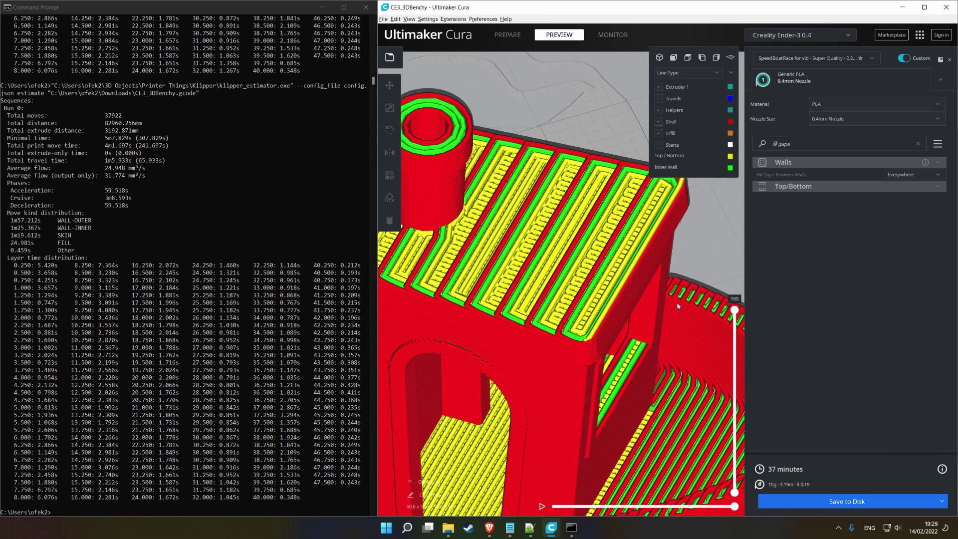
click(686, 72)
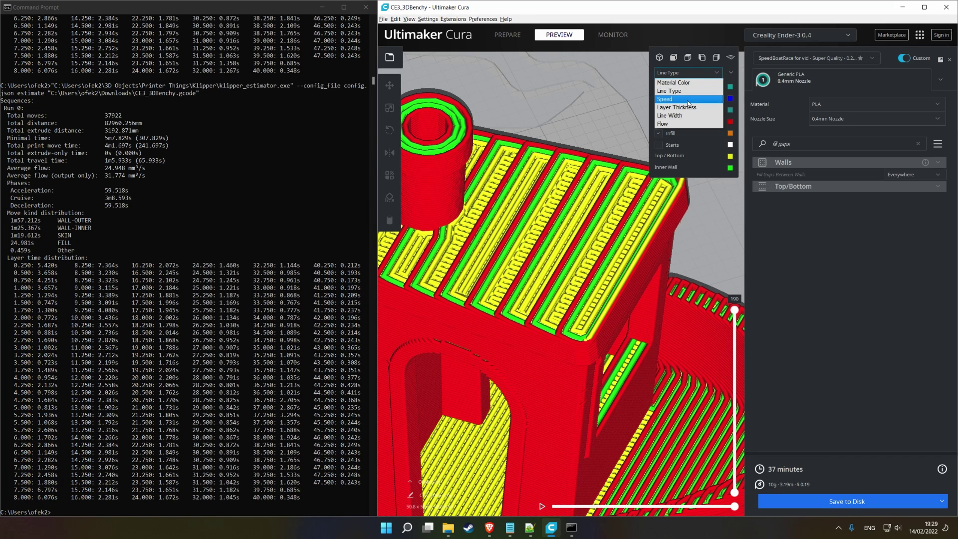
click(688, 100)
middle_drag(640, 248, 586, 310)
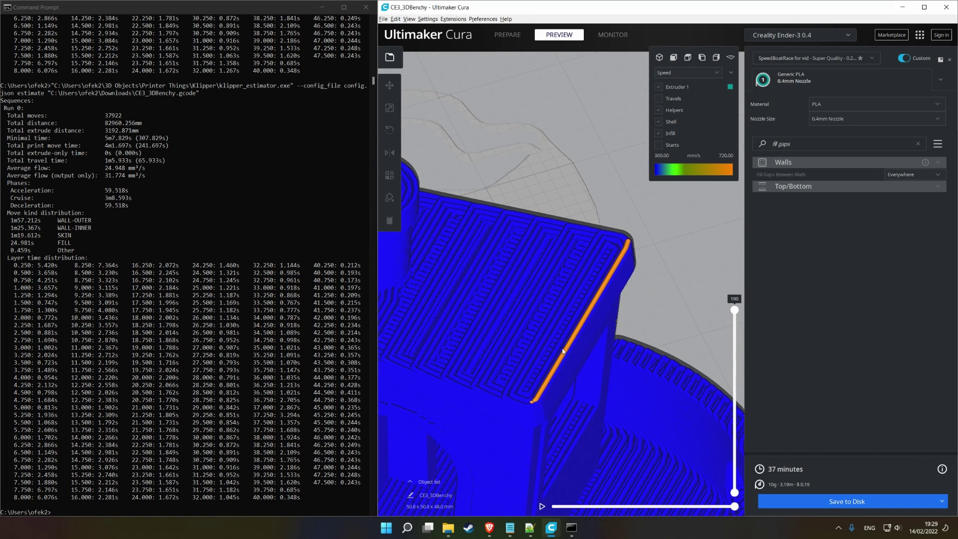
drag(734, 310, 735, 357)
right_drag(605, 335, 532, 374)
scroll(532, 377, up, 5)
scroll(541, 352, down, 5)
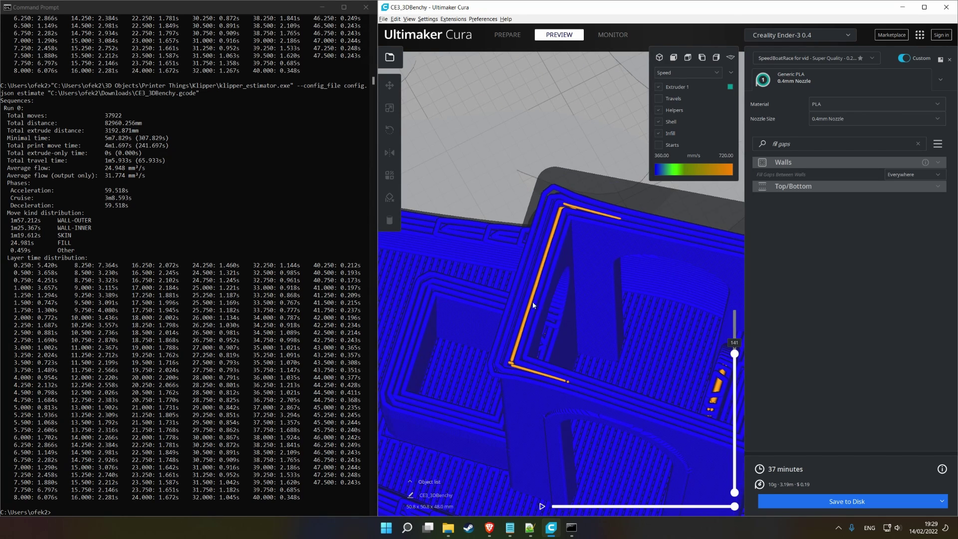
right_drag(547, 373, 727, 371)
mouse_move(735, 353)
mouse_down()
mouse_move(738, 447)
mouse_move(743, 353)
mouse_up()
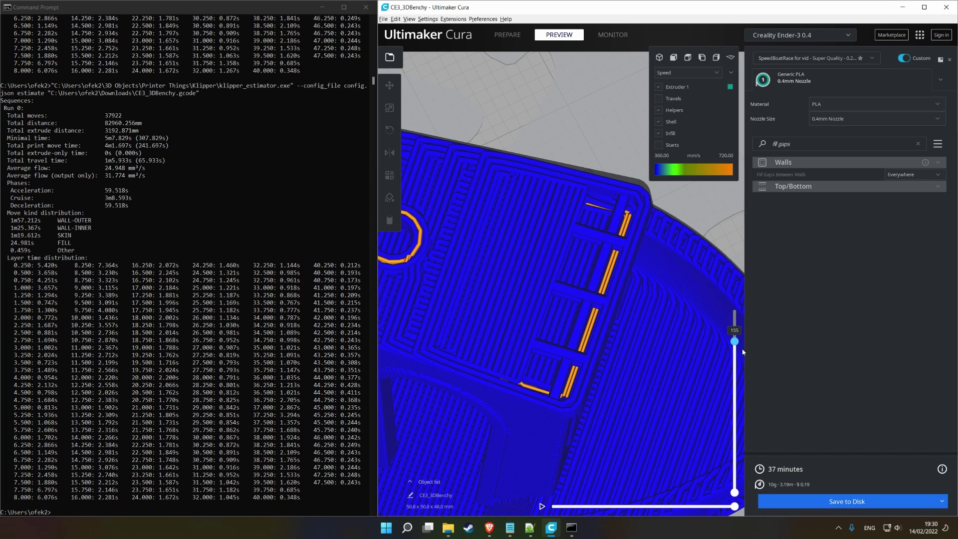
scroll(585, 335, down, 5)
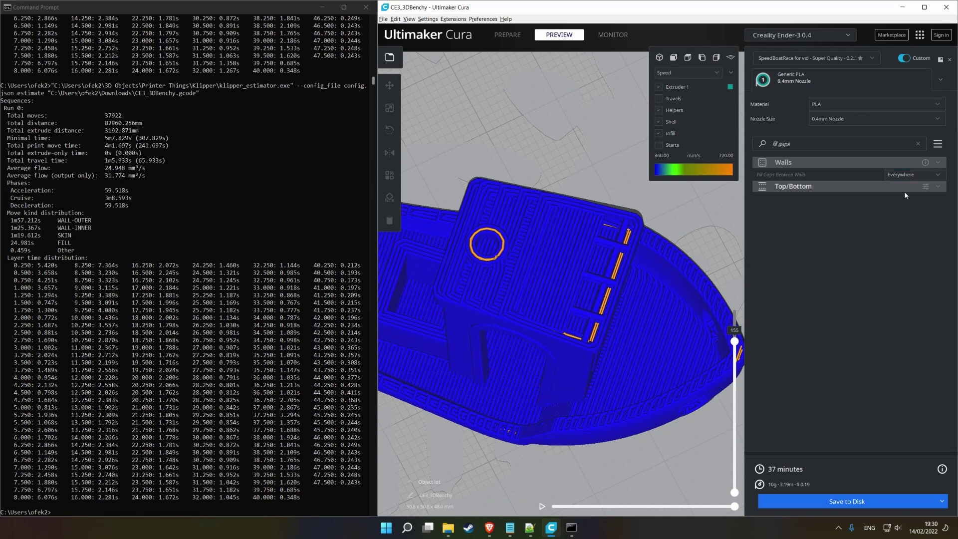
Set Fill Gaps Between Walls to Nowhere
middle_drag(575, 284, 570, 298)
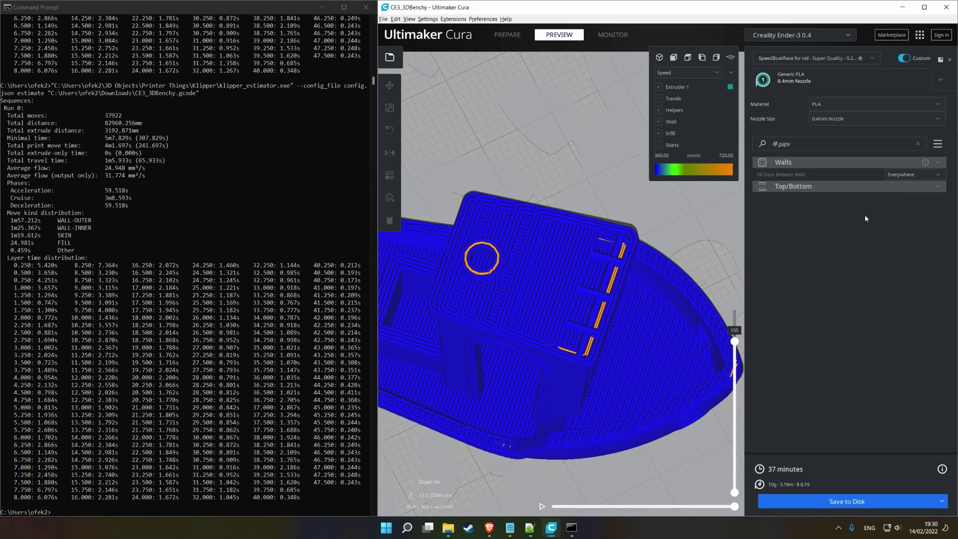
click(914, 174)
click(899, 186)
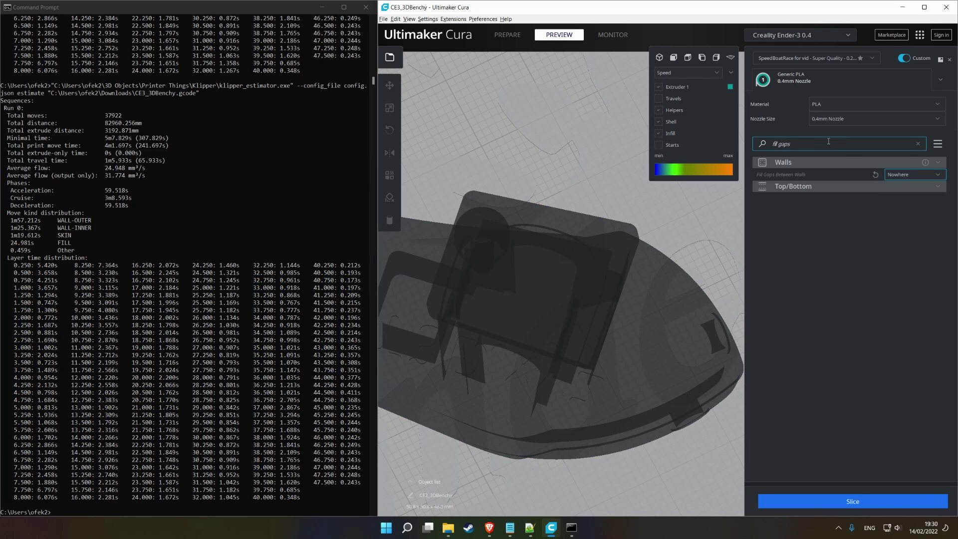
Find the thin walls setting, disable Print Thin Walls and slice the boat again
drag(800, 144, 754, 145)
text(thin walls)
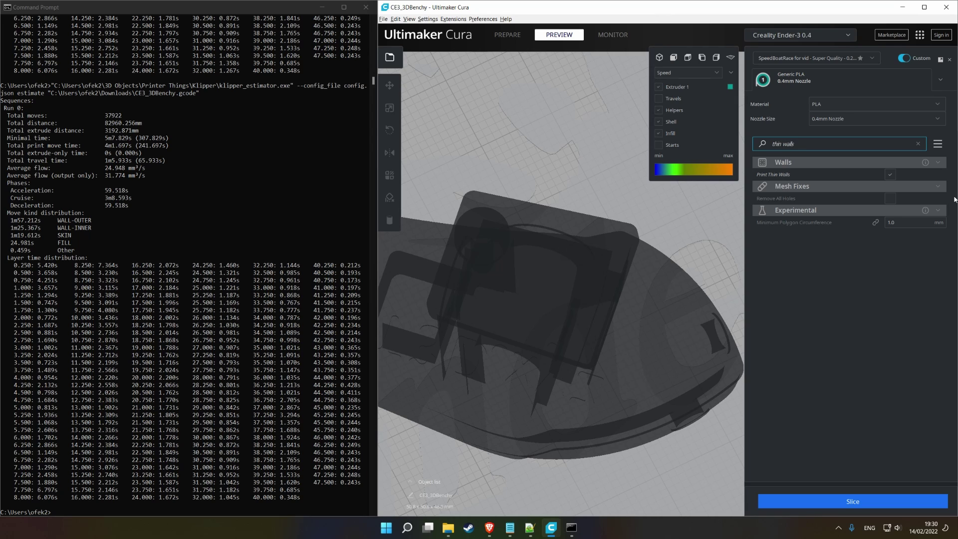
mouse_move(896, 177)
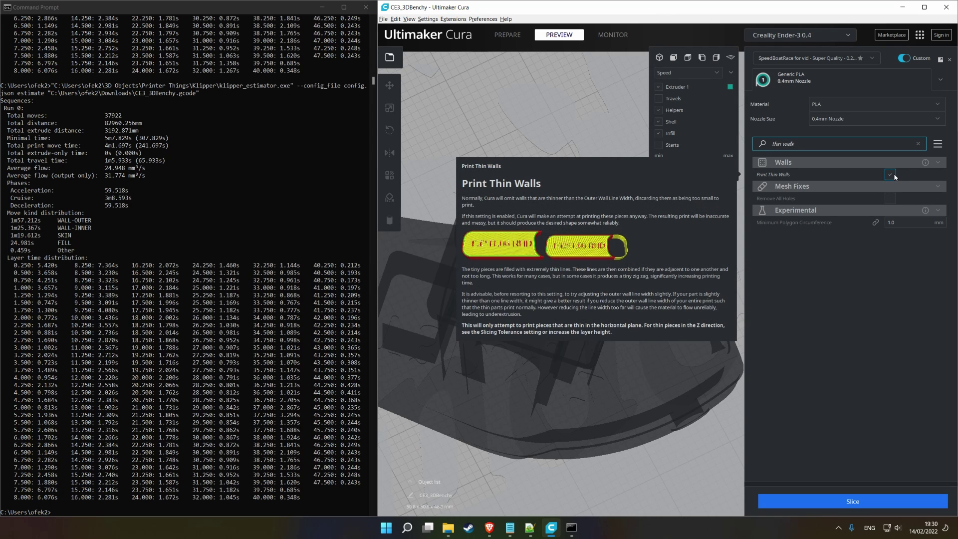
click(892, 175)
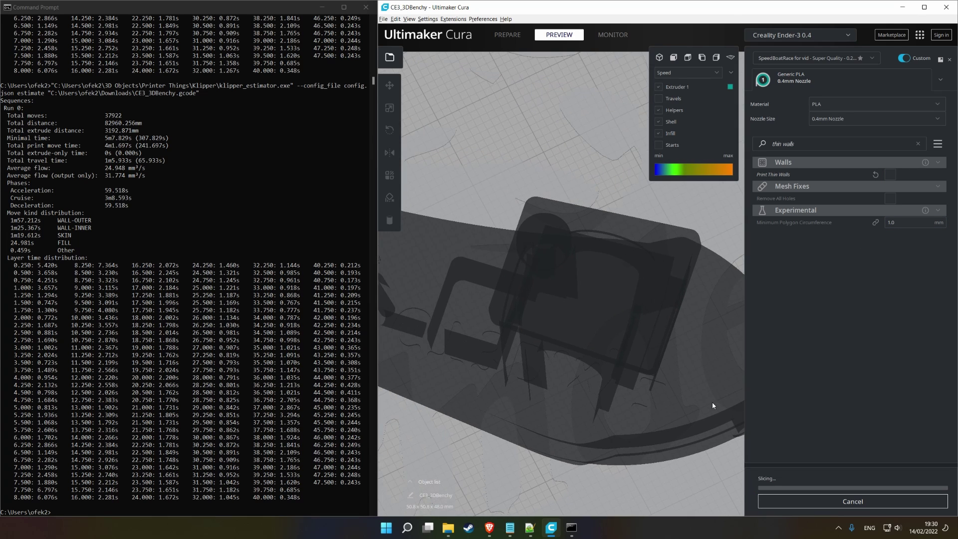
scroll(700, 401, down, 5)
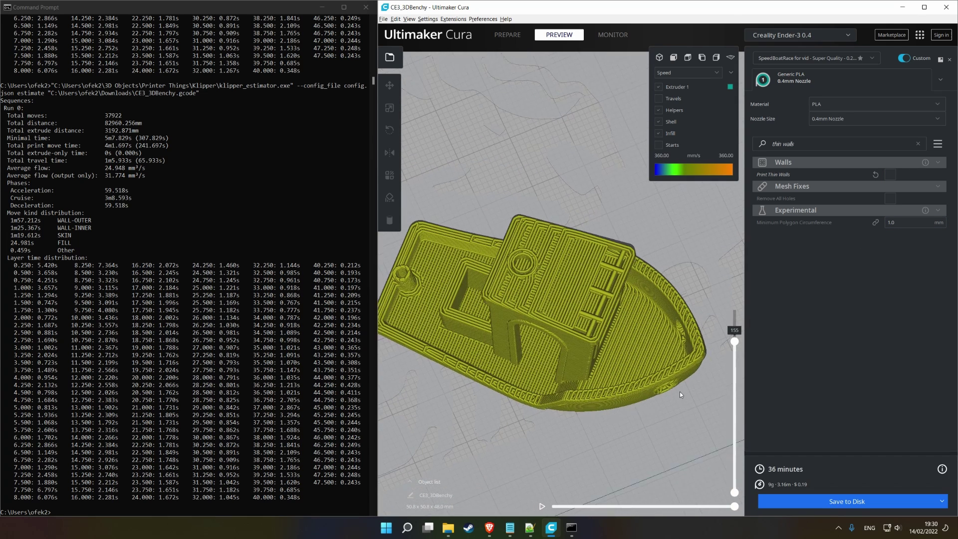
Show the preview up to layer 190, colour it by Line Type and examine the cabin roof
scroll(680, 395, up, 5)
drag(735, 342, 735, 310)
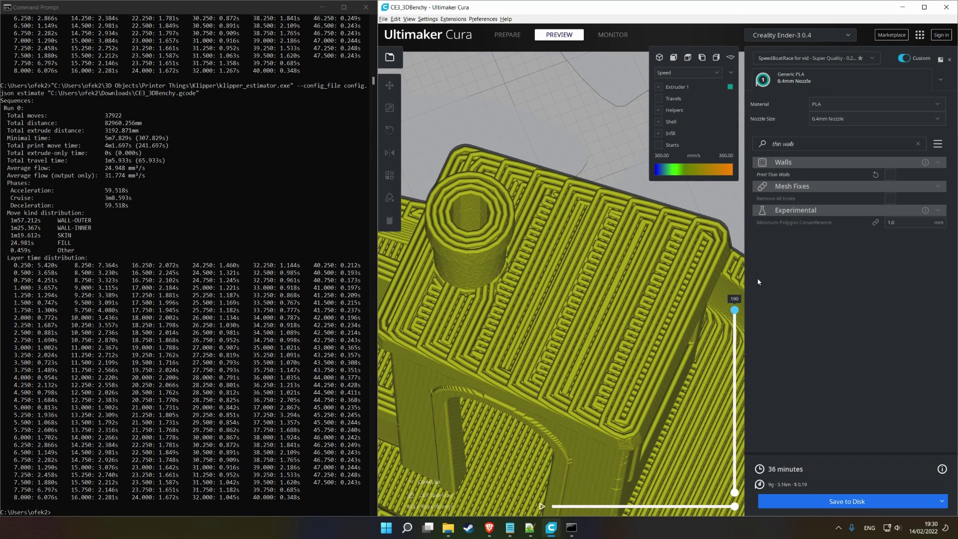
click(698, 73)
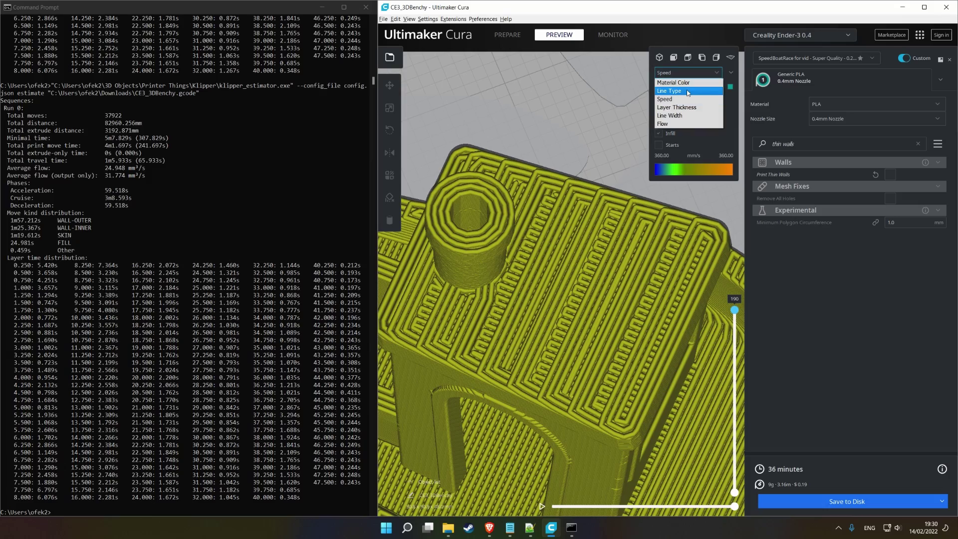
click(680, 91)
right_drag(579, 235, 492, 218)
middle_drag(494, 218, 502, 234)
right_drag(511, 232, 551, 250)
Go through the preview layers from the roof down to layer 53 and back up to 190 to inspect the walls
drag(734, 312, 730, 344)
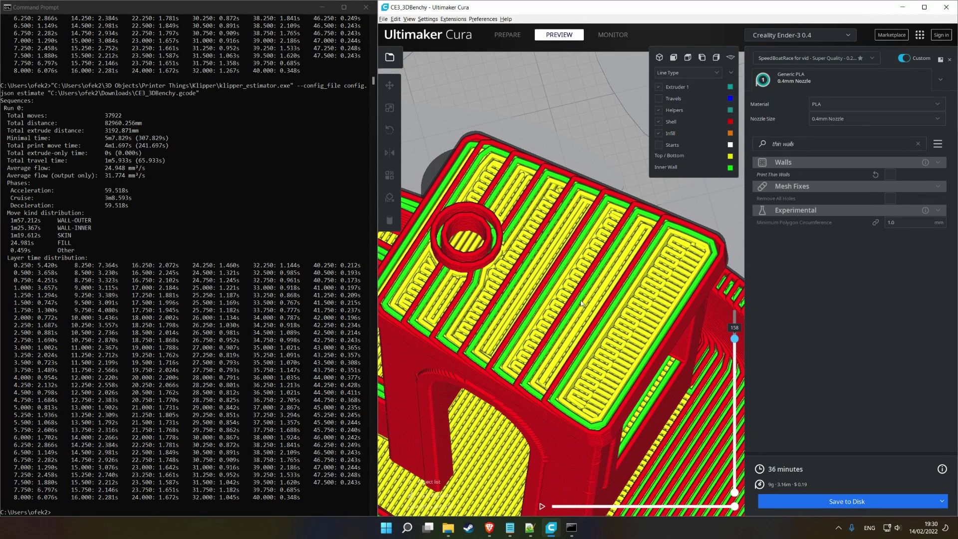
drag(740, 342, 735, 433)
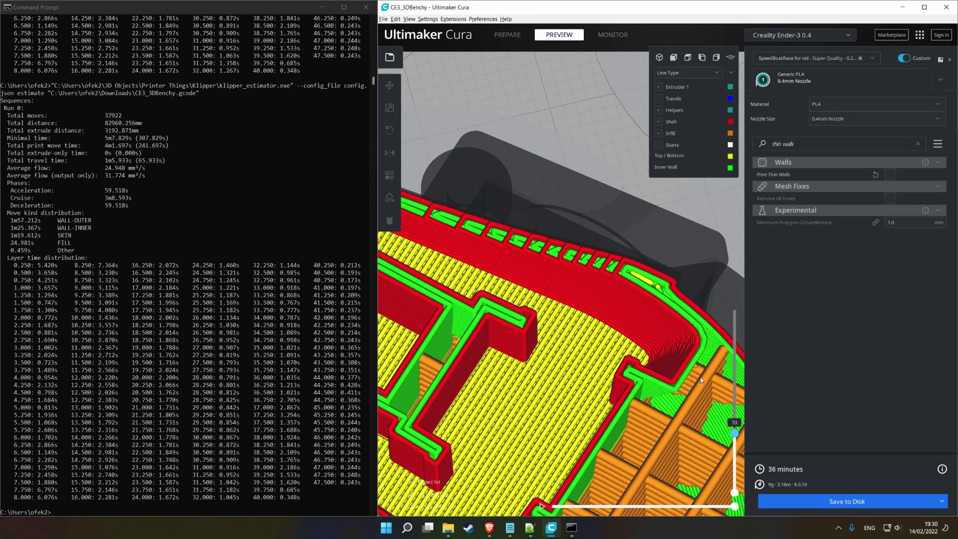
drag(734, 435, 725, 308)
right_drag(660, 275, 679, 264)
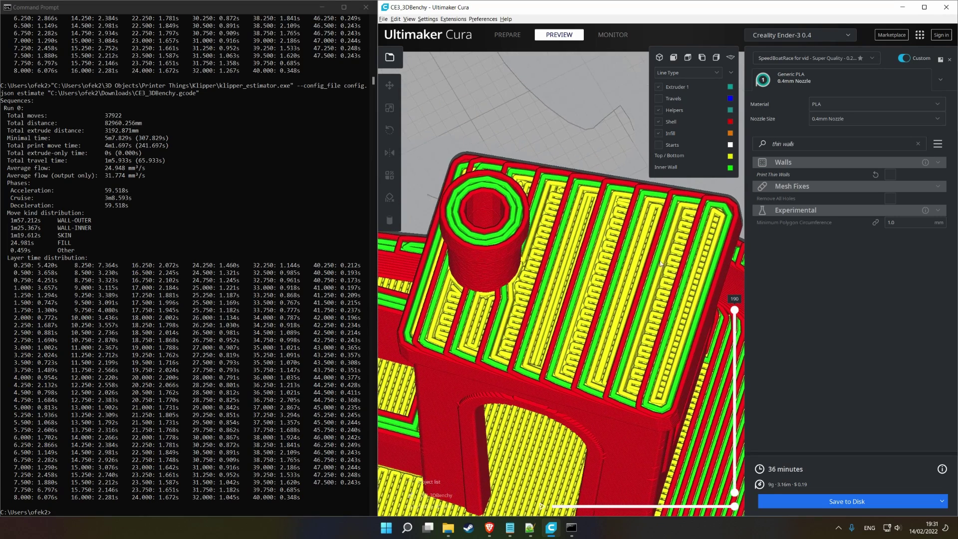
scroll(625, 198, down, 4)
Save the new slice to Downloads, overwriting CE3_3DBenchy.gcode
click(795, 500)
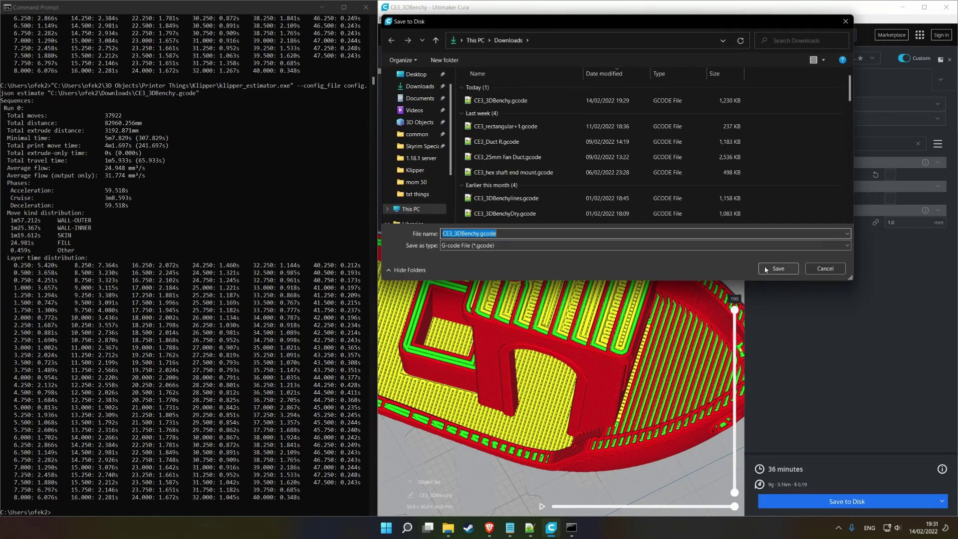
click(765, 269)
click(524, 267)
Rerun the klipper_estimator estimate in Command Prompt, compare it with the previous run, and return to Cura to dismiss the saved-file notice
click(262, 386)
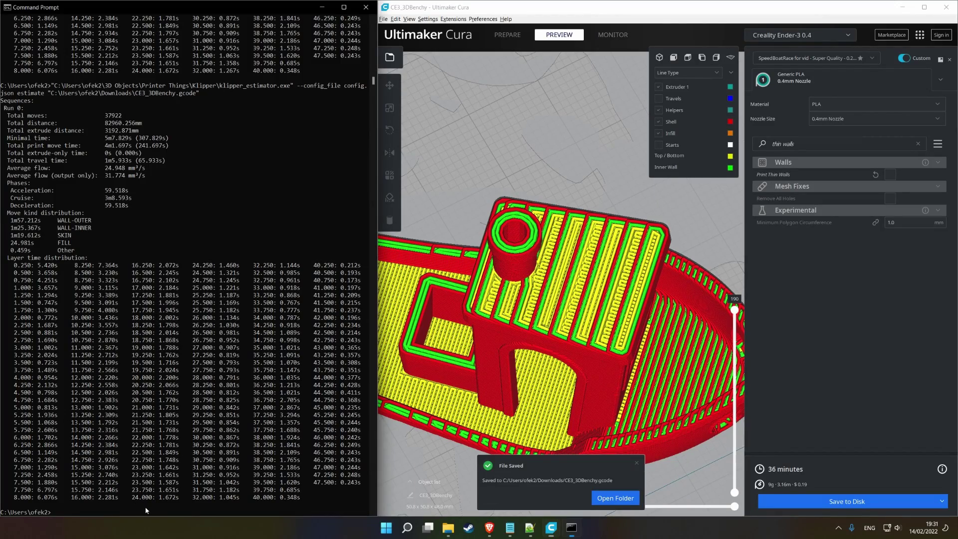
key(Up)
key(Return)
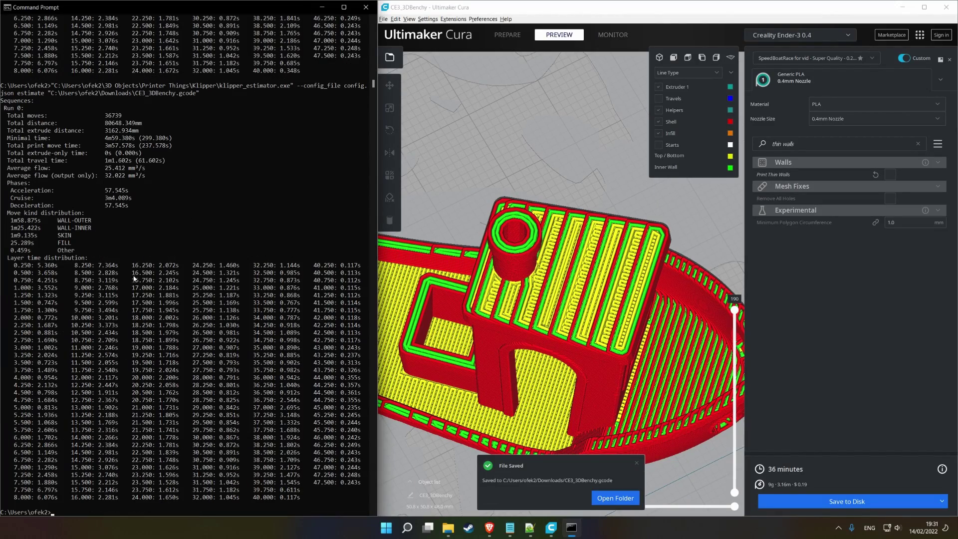
scroll(129, 285, up, 5)
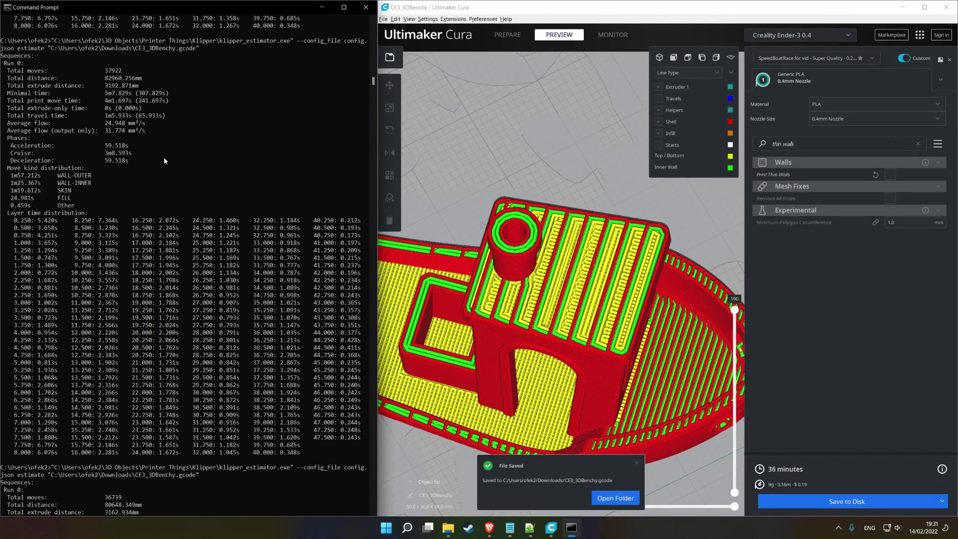
scroll(161, 173, down, 5)
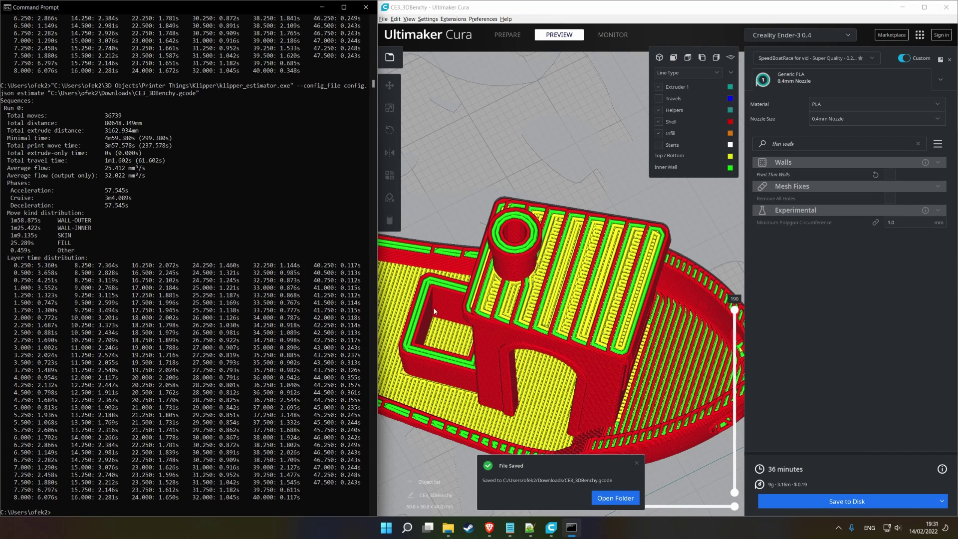
click(637, 462)
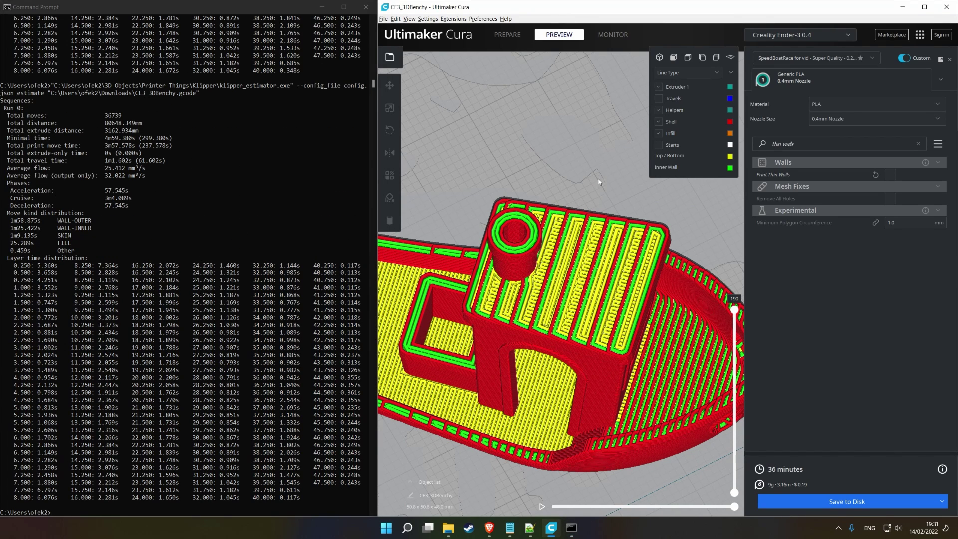
Clear the thin walls search and search the settings for "skin remova" to list the Skin Removal Width options
mouse_move(922, 159)
click(917, 145)
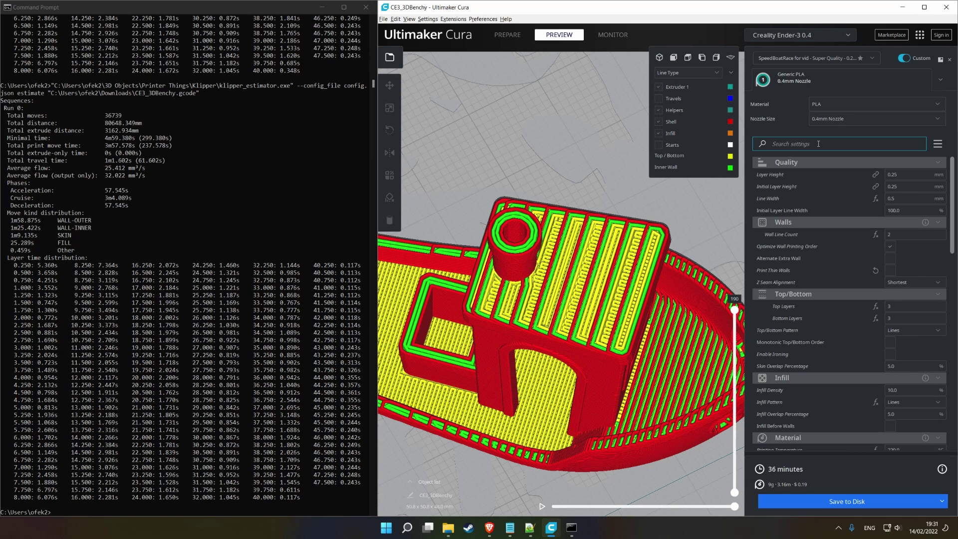
text(sk)
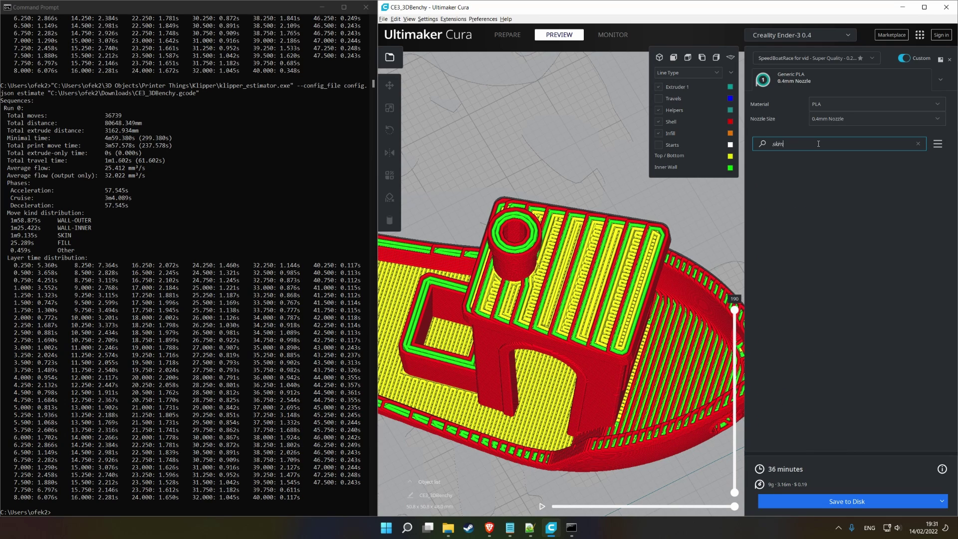
text(in re)
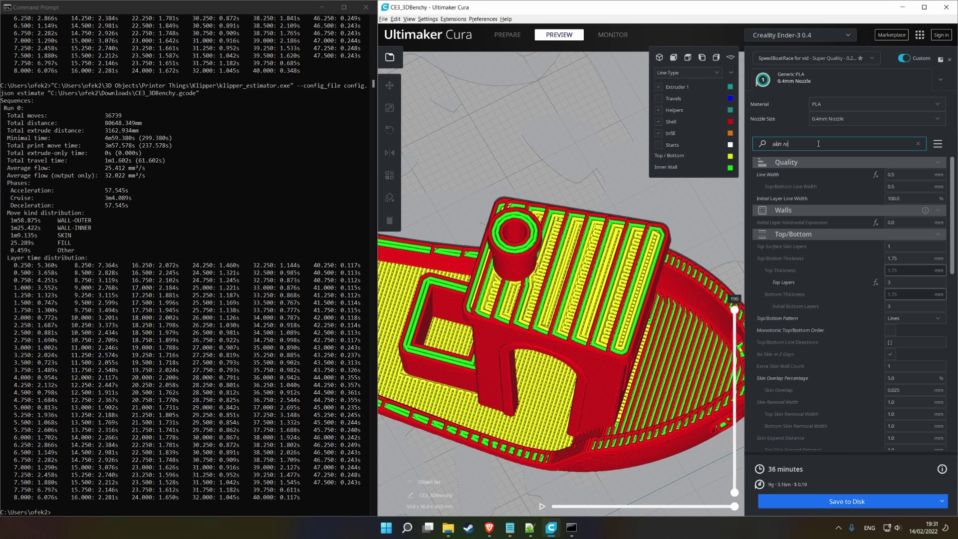
text(mova)
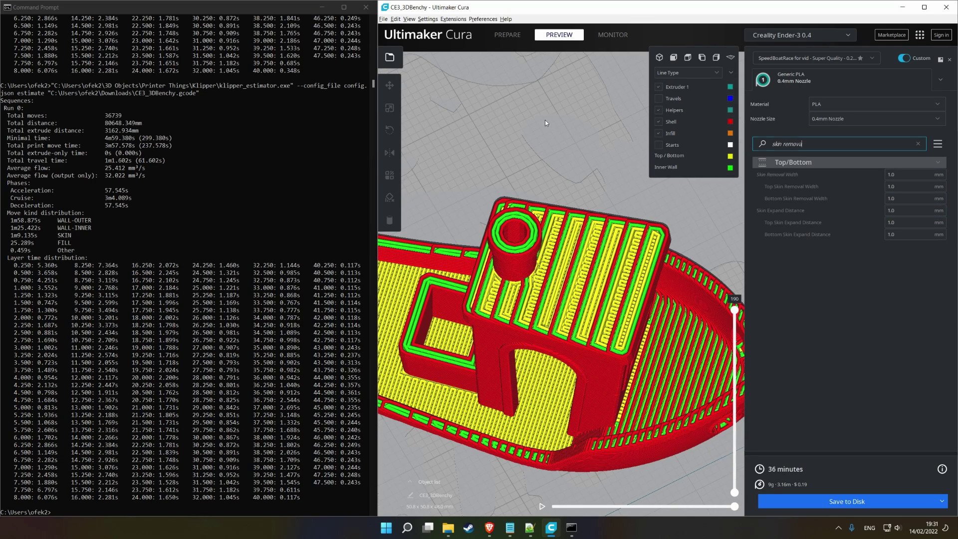
Lower the preview to layer 61 and colour it by Line Width after trying Material Color
right_drag(545, 119, 532, 392)
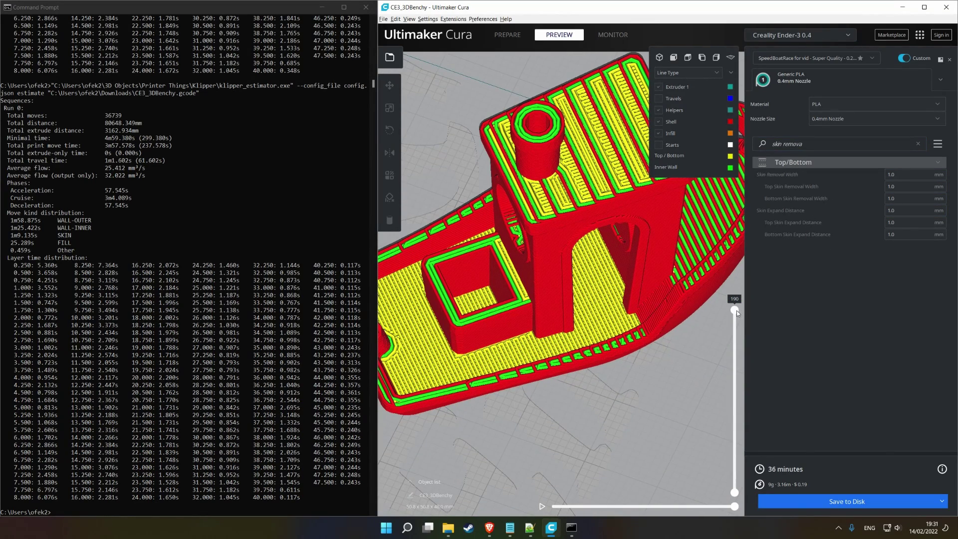
drag(738, 312, 734, 431)
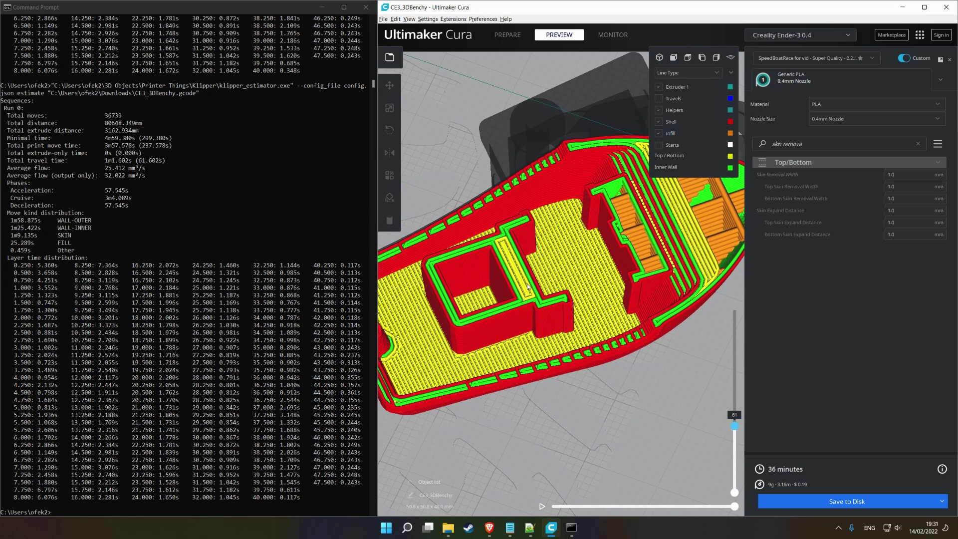
click(688, 72)
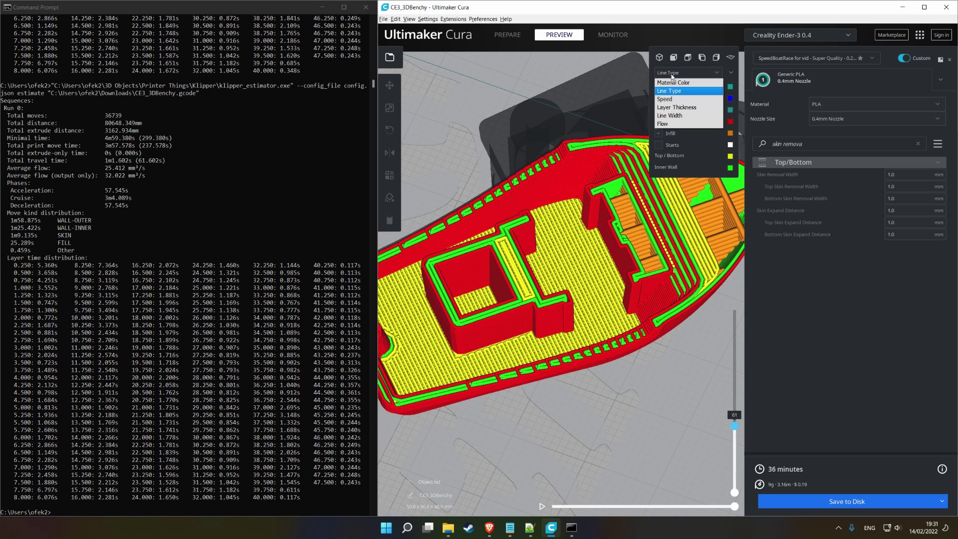
click(675, 81)
scroll(594, 230, up, 8)
scroll(594, 229, down, 6)
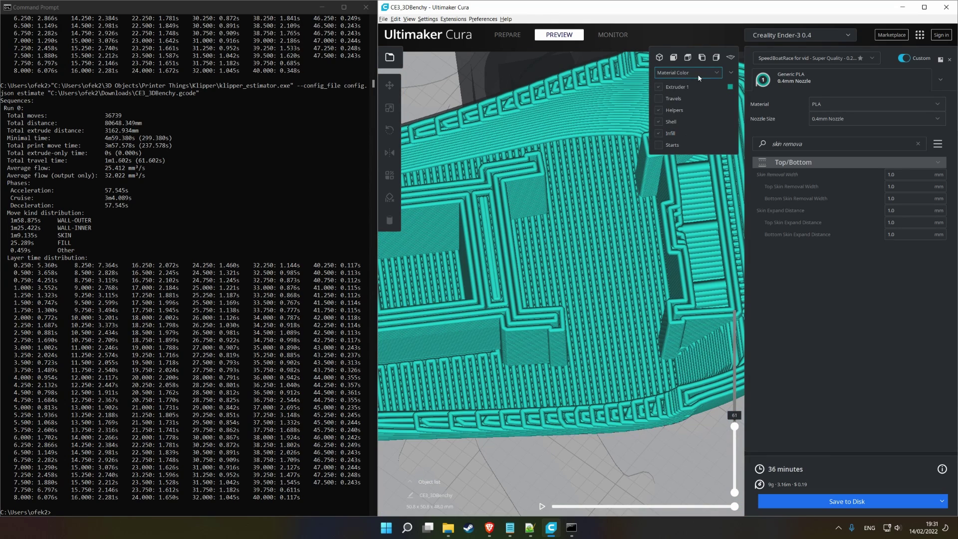
click(688, 73)
click(679, 117)
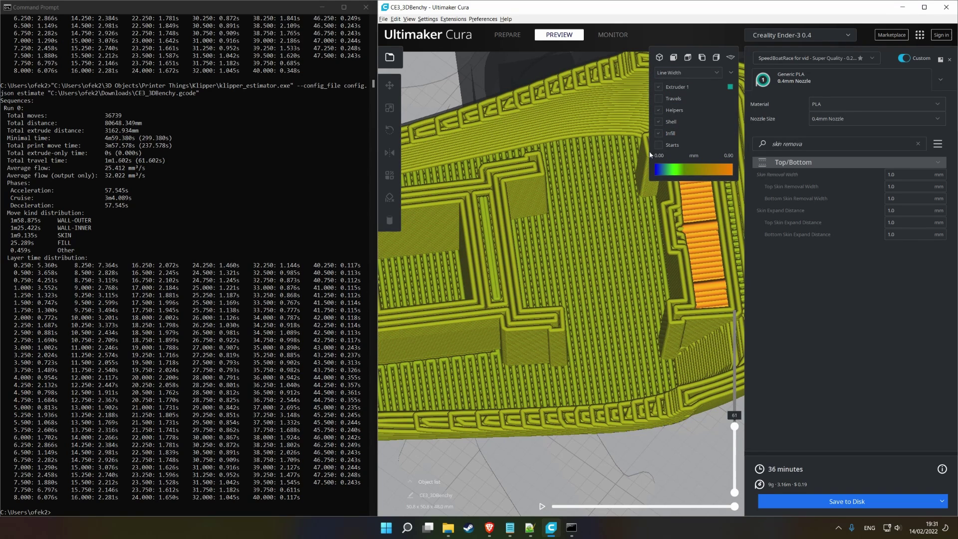
Examine the narrow skin areas between the cabin walls up close, moving the preview up to layer 80
scroll(591, 218, up, 6)
scroll(591, 219, up, 2)
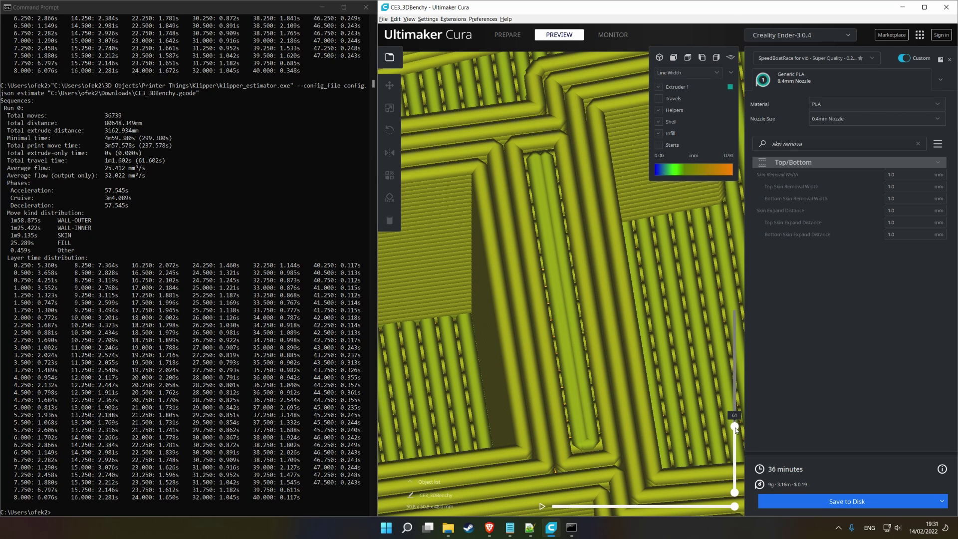
mouse_move(735, 428)
mouse_down()
mouse_move(736, 417)
mouse_move(735, 425)
mouse_up()
middle_drag(621, 378, 622, 368)
mouse_move(738, 426)
mouse_down()
mouse_move(738, 399)
mouse_move(740, 408)
mouse_up()
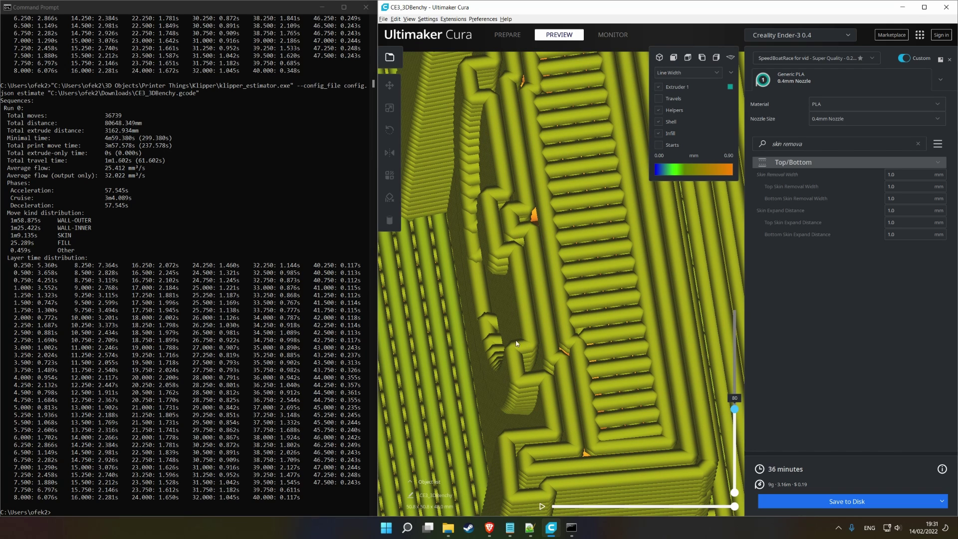
Lower the preview to layer 60, read the Skin Removal Width description, and inspect the narrow skin strip between the cabin walls
scroll(524, 339, up, 6)
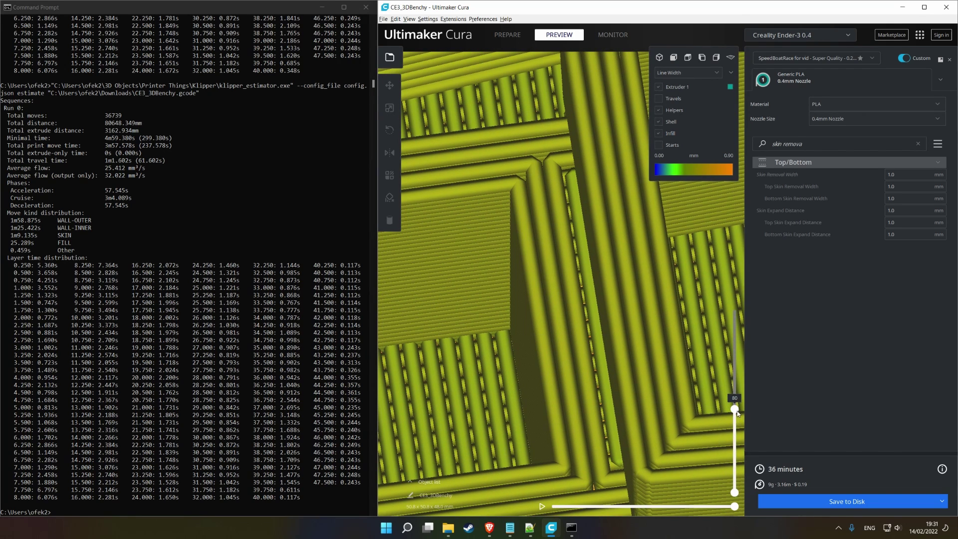
mouse_move(738, 414)
mouse_down()
mouse_move(737, 440)
mouse_move(737, 430)
mouse_up()
click(895, 185)
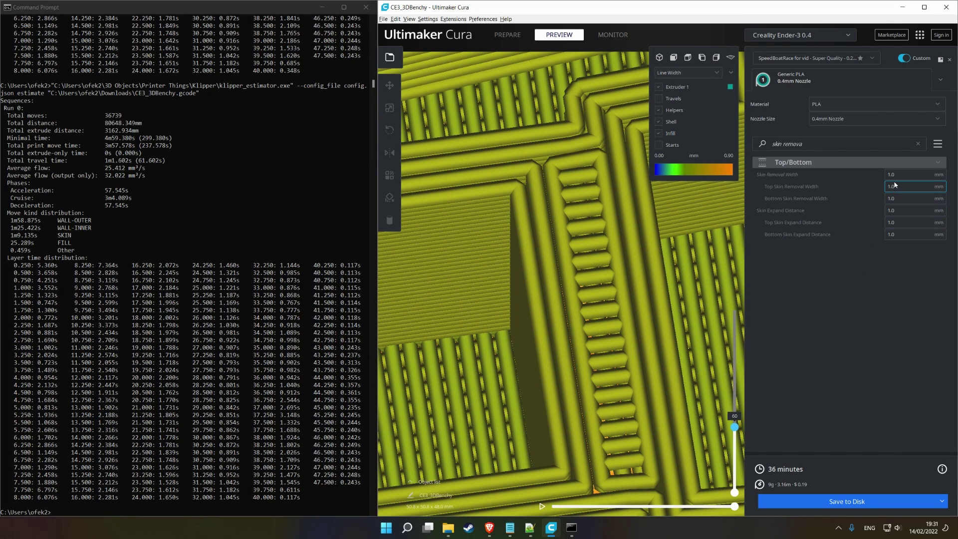
click(896, 174)
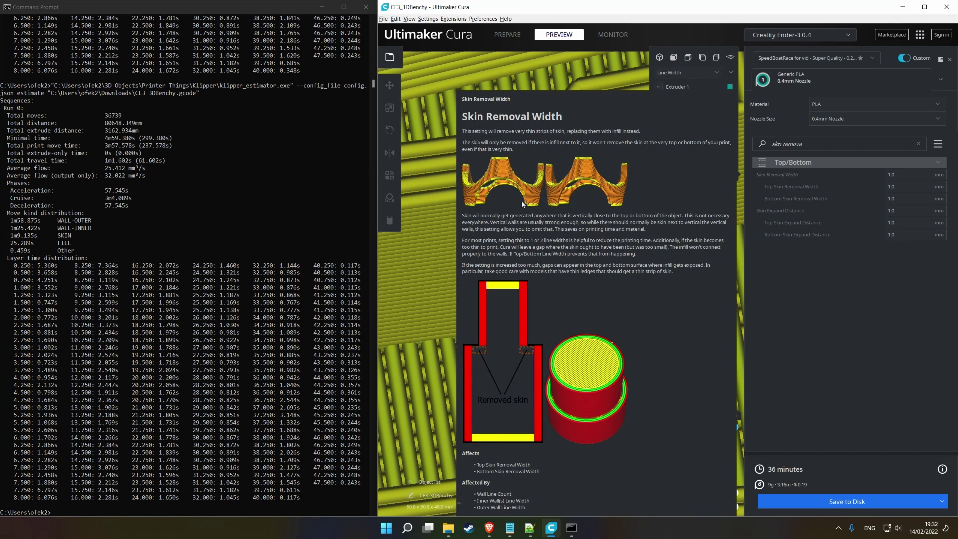
middle_drag(644, 252, 616, 245)
scroll(615, 242, down, 3)
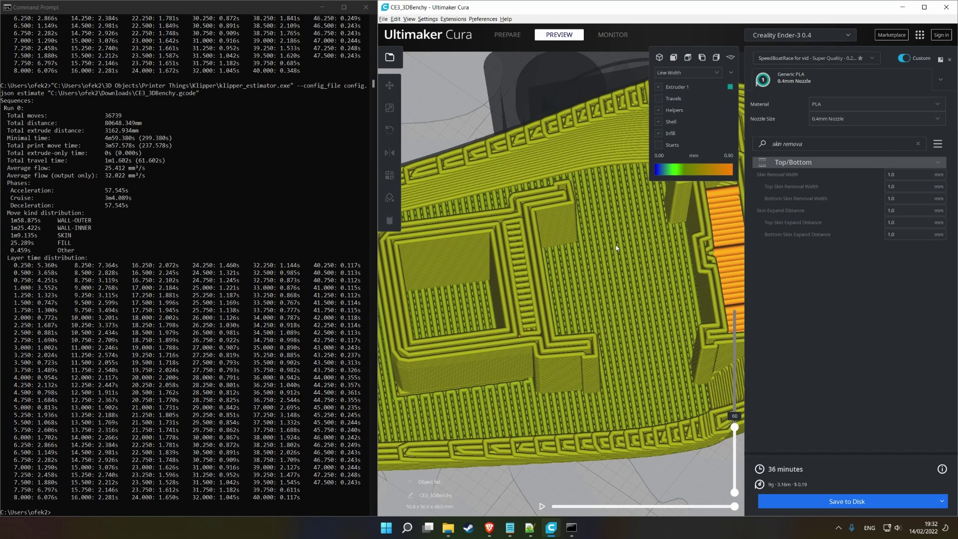
scroll(616, 244, down, 2)
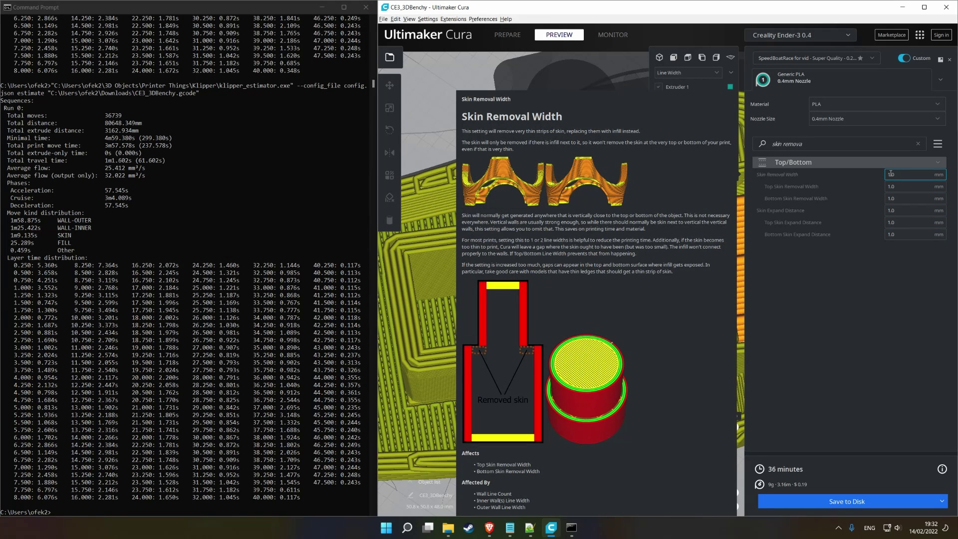
Set the Skin Removal Width to 2 mm and reslice the model
drag(891, 174, 887, 174)
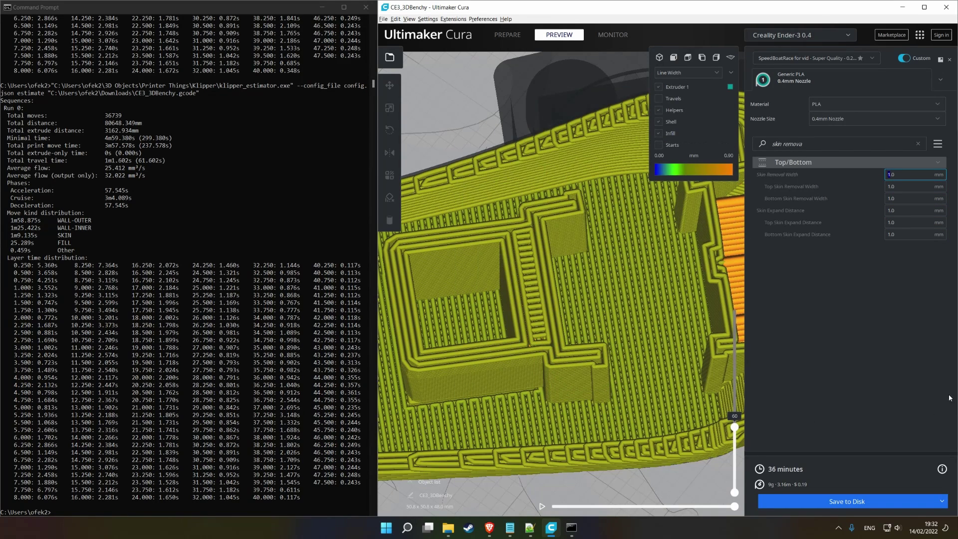
text(2)
click(843, 499)
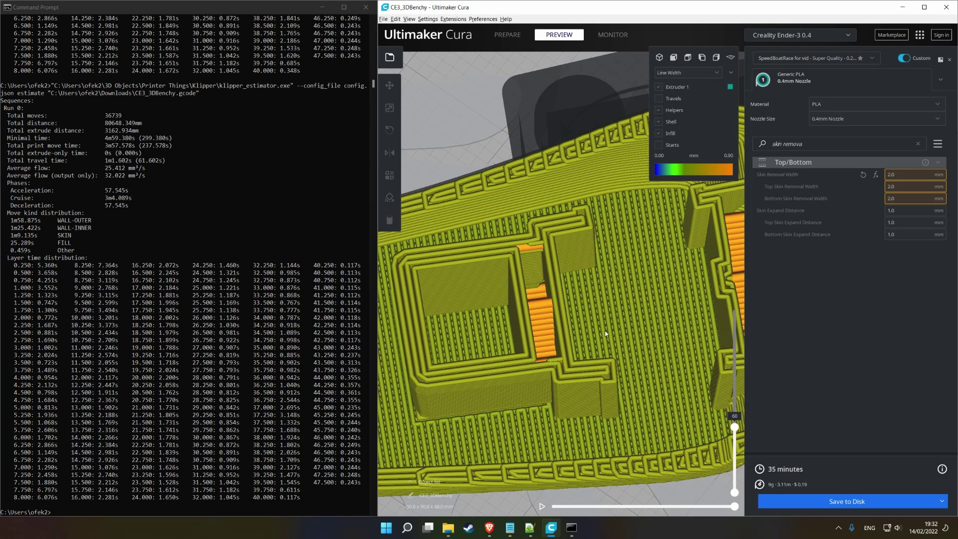
Inspect the resliced cabin area by raising the preview through layer 122 up to layer 190
drag(735, 427, 743, 427)
right_drag(531, 283, 539, 271)
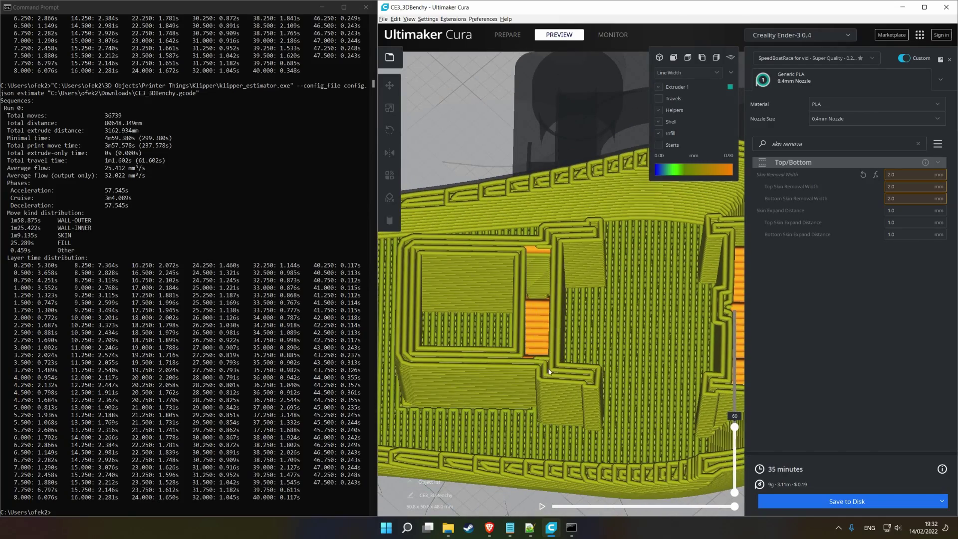
drag(739, 426, 735, 369)
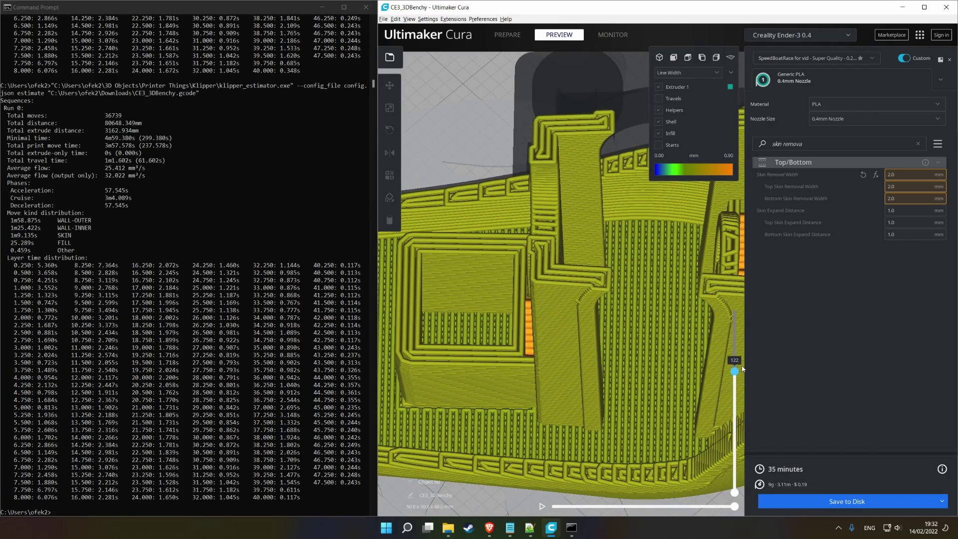
right_drag(659, 352, 618, 258)
drag(738, 371, 733, 288)
scroll(699, 279, down, 10)
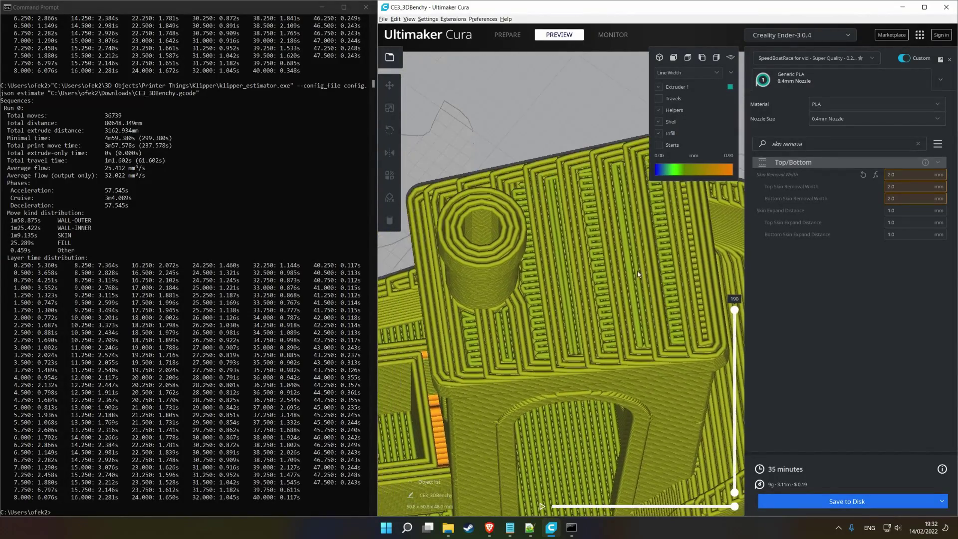
Clear the settings search and save the G-code to Downloads, overwriting the existing CE3_3DBenchy.gcode
click(918, 144)
click(844, 502)
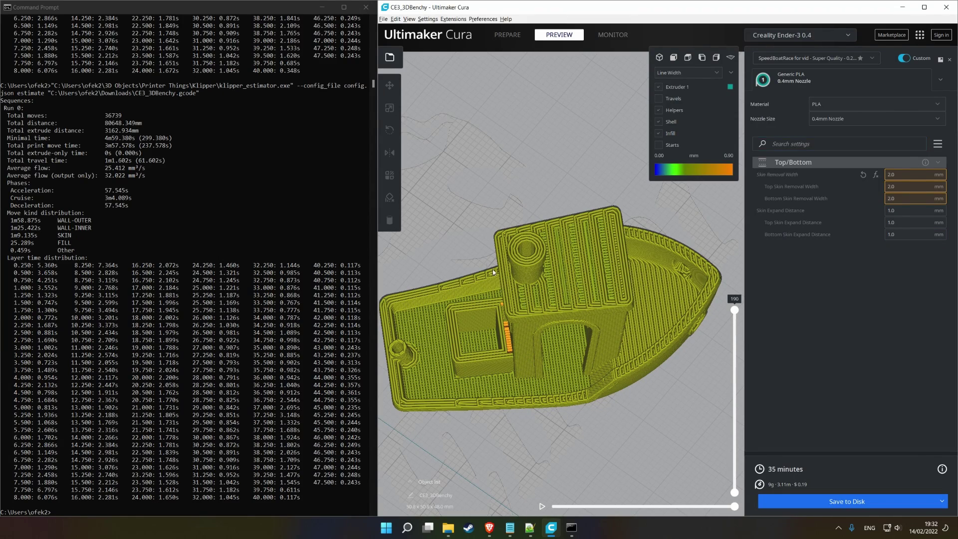
click(778, 269)
click(522, 327)
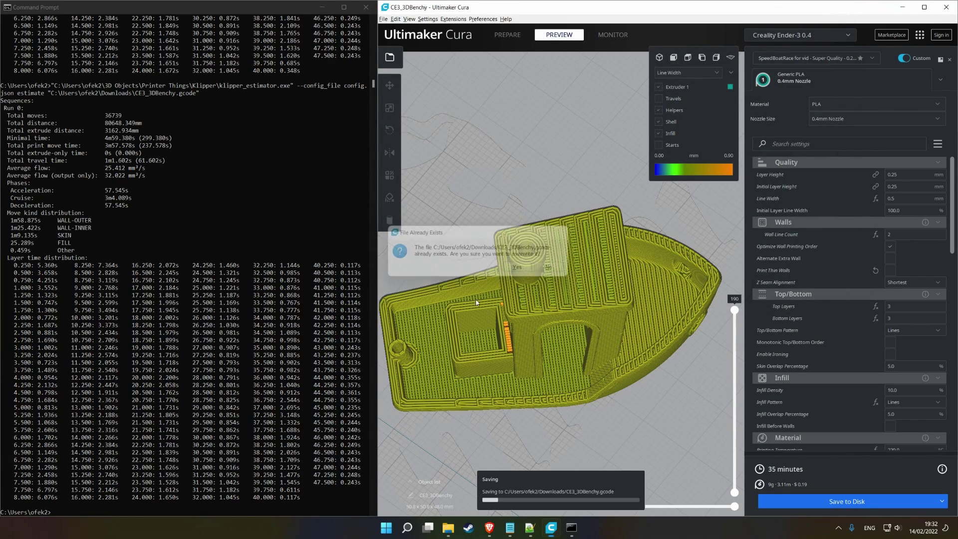
Rerun the klipper_estimator estimate in Command Prompt for the G-code with the wider skin removal and review the times
click(153, 507)
key(Up)
key(Return)
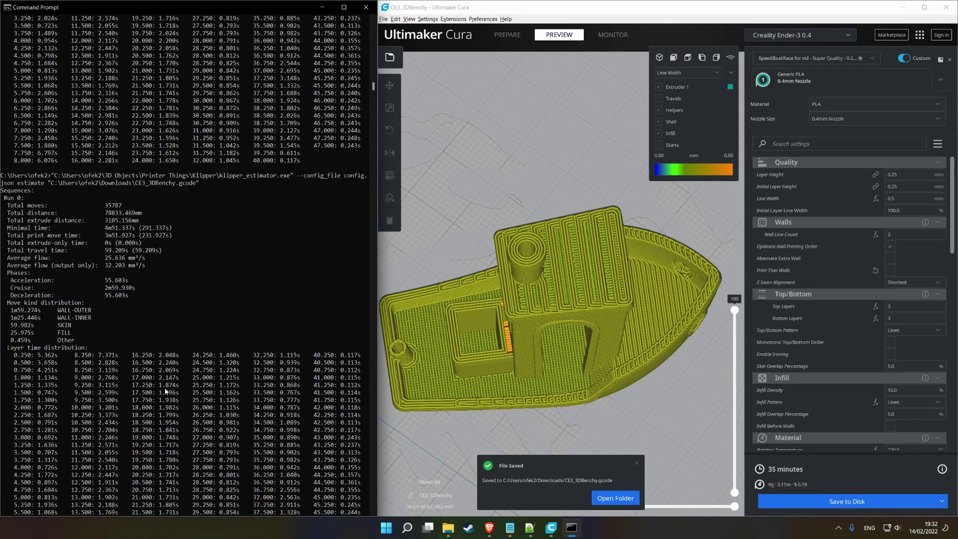
scroll(173, 380, up, 1)
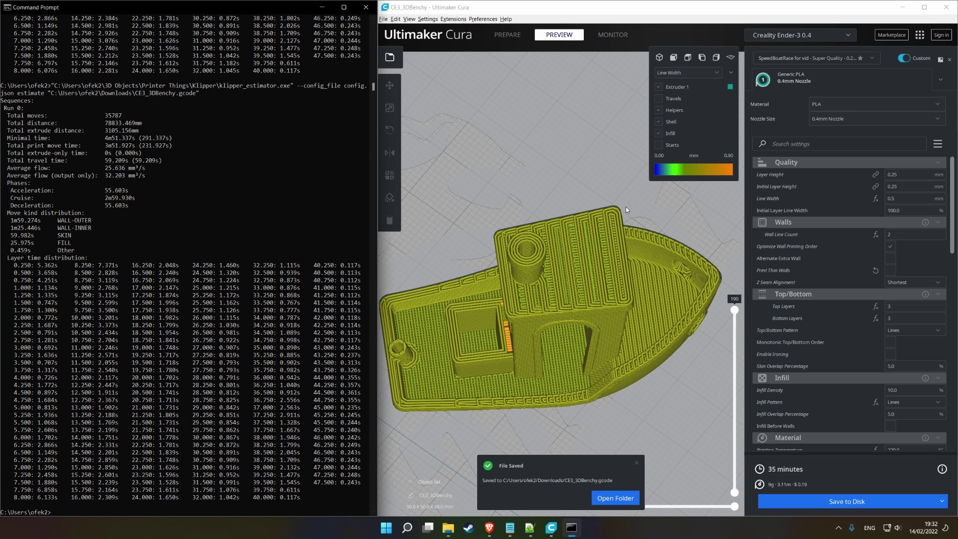
In Cura, set the Top/Bottom Pattern to Concentric, reslice the Benchy, and dismiss the saved-file notice
click(932, 332)
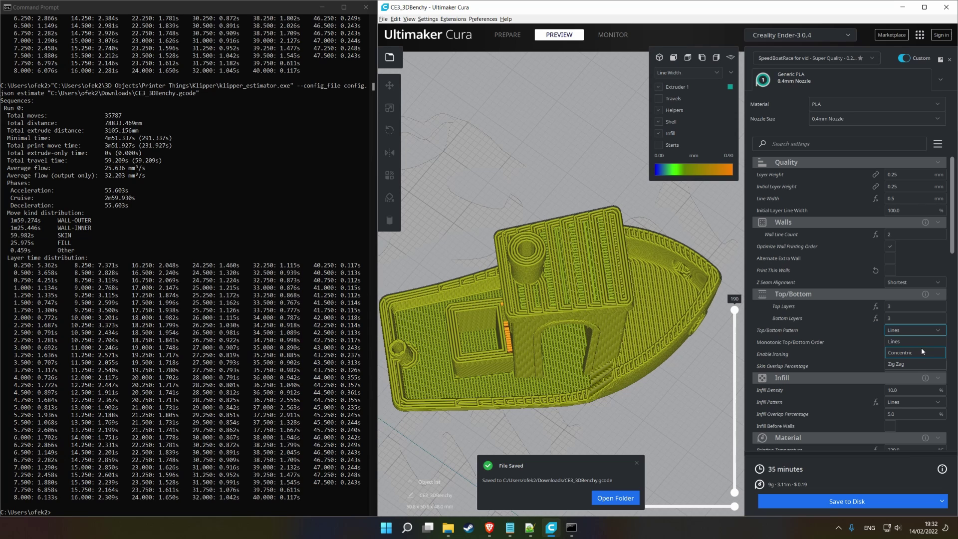
click(922, 349)
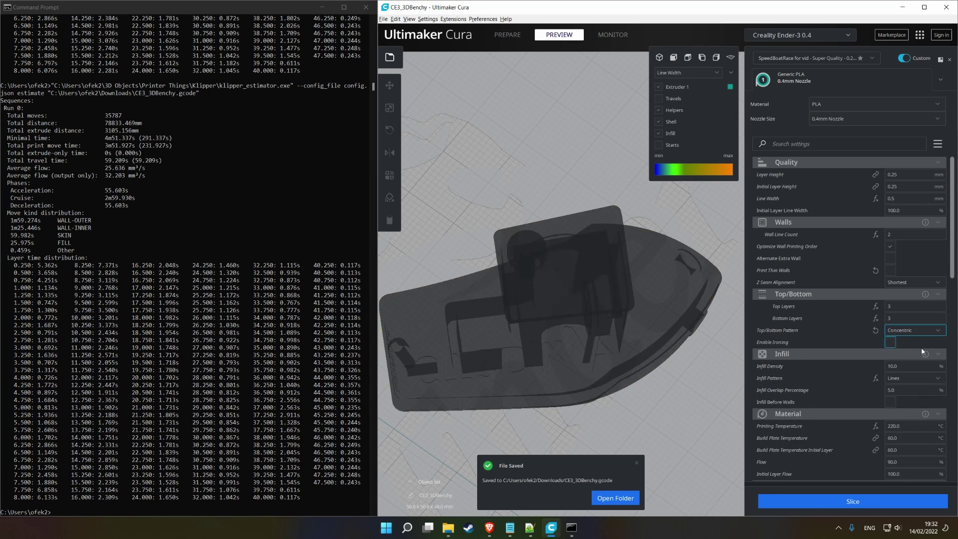
click(813, 500)
click(636, 463)
right_drag(655, 446, 646, 426)
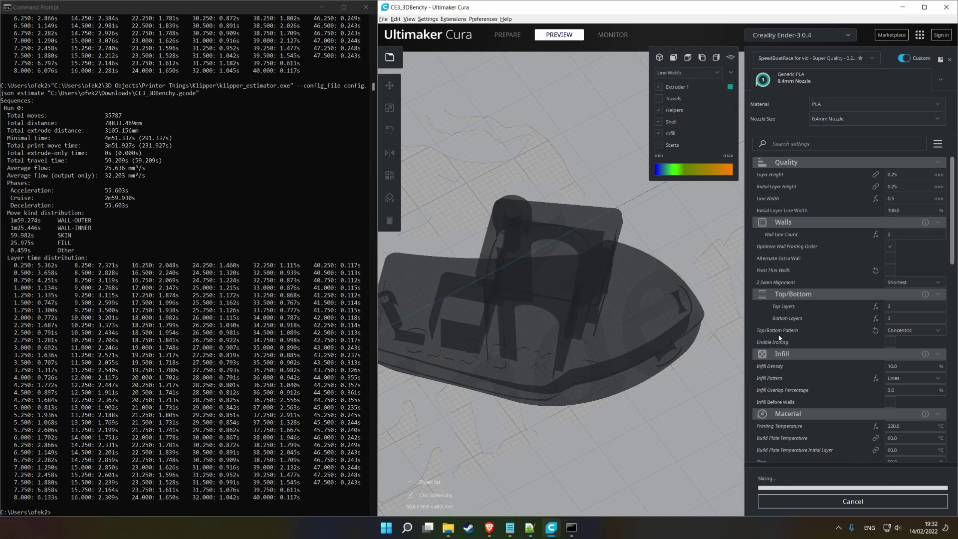
click(906, 334)
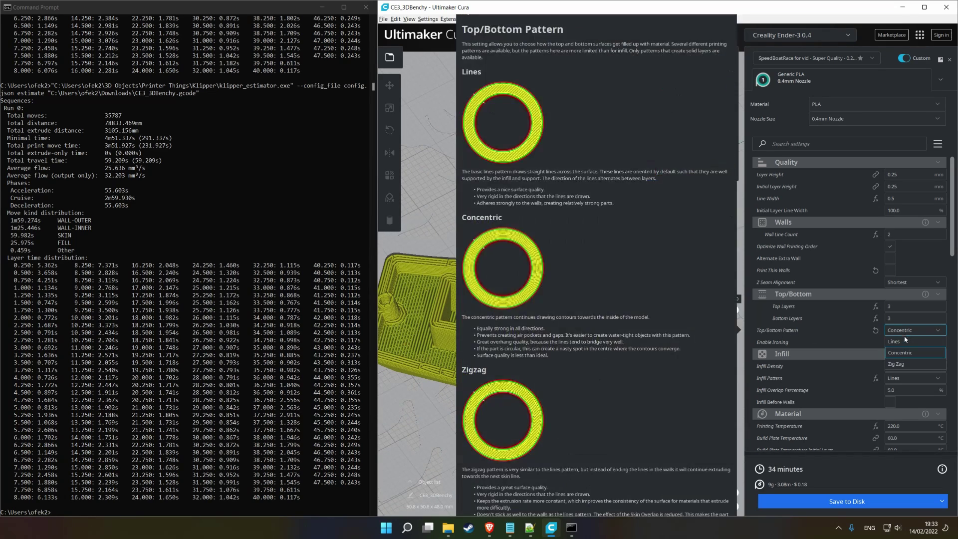
click(898, 354)
Examine the concentric skin at the boat's stern up close, lowering the preview to layer 31
right_drag(664, 322, 586, 353)
scroll(572, 351, up, 2)
scroll(572, 351, up, 3)
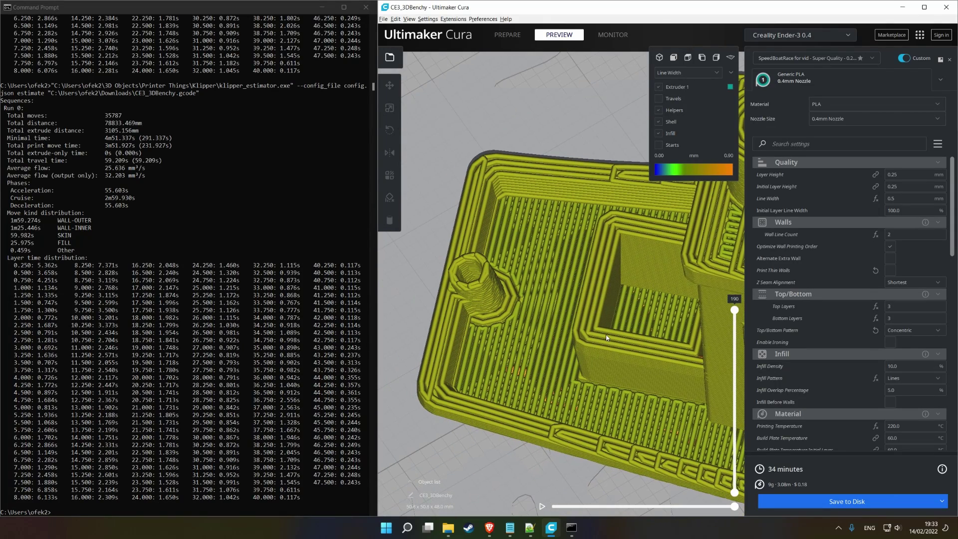
drag(735, 311, 736, 453)
key(Up)
key(Up)
key(Up)
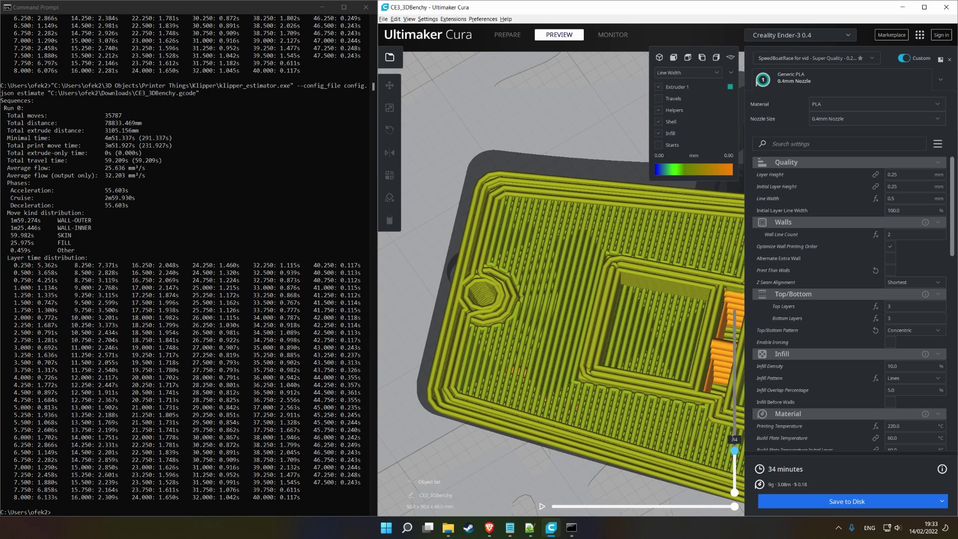
drag(734, 453, 736, 457)
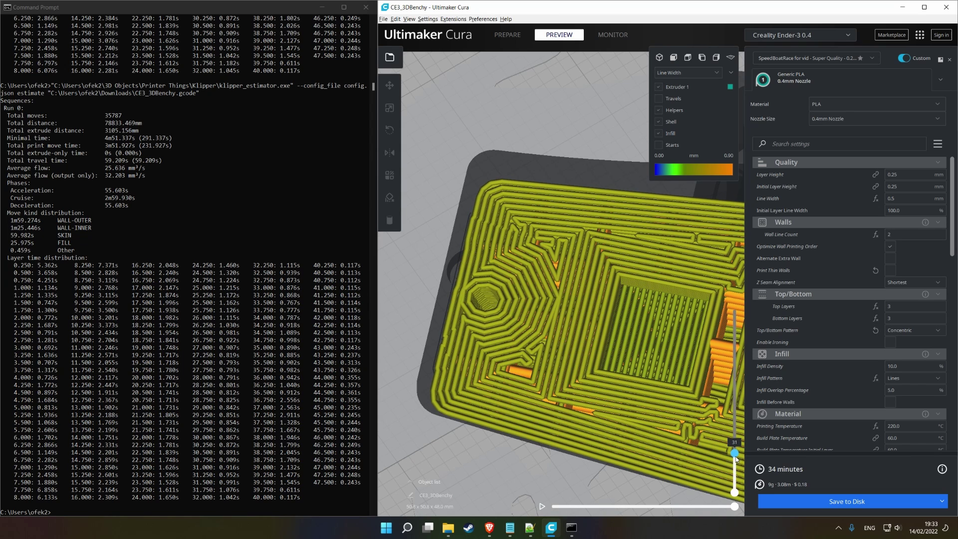
Inspect the concentric skin across the whole deck at layer 31, and return the preview to the top layer, 190
middle_drag(619, 404, 604, 398)
scroll(633, 342, down, 2)
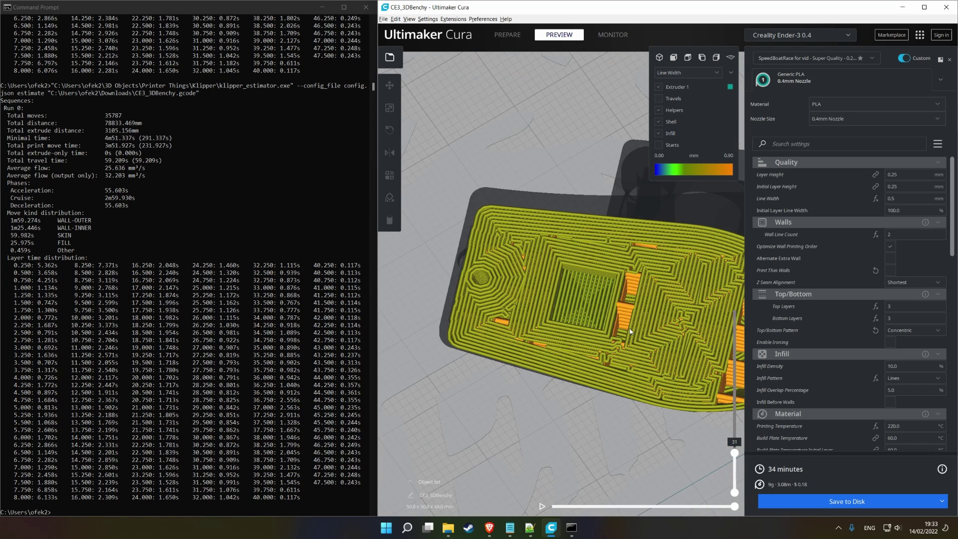
middle_drag(632, 339, 597, 325)
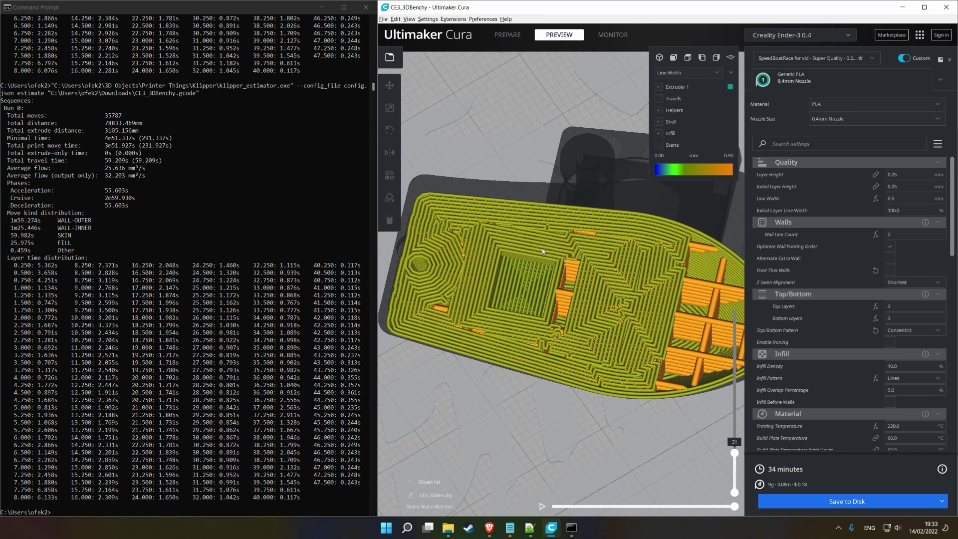
mouse_move(513, 307)
middle_down()
mouse_move(546, 314)
mouse_move(523, 317)
middle_up()
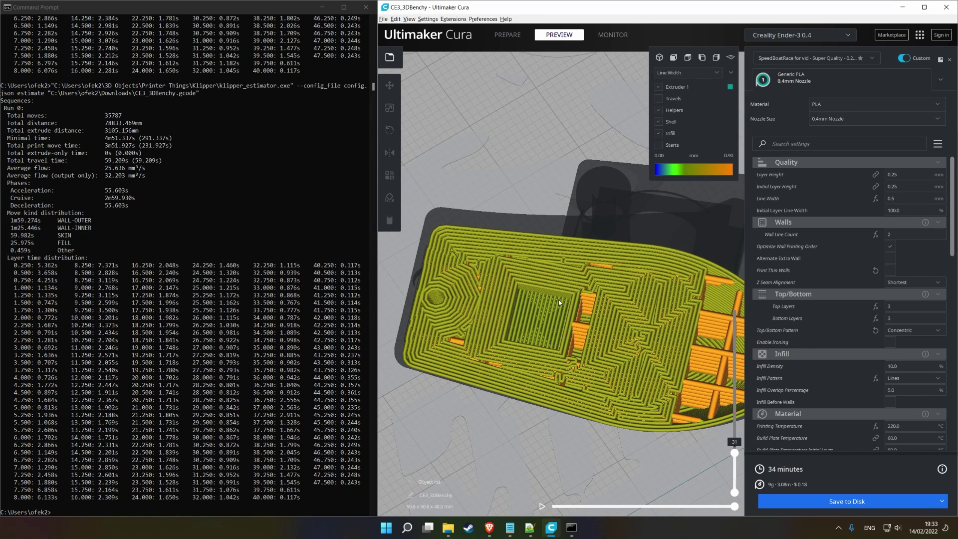
middle_drag(591, 317, 587, 321)
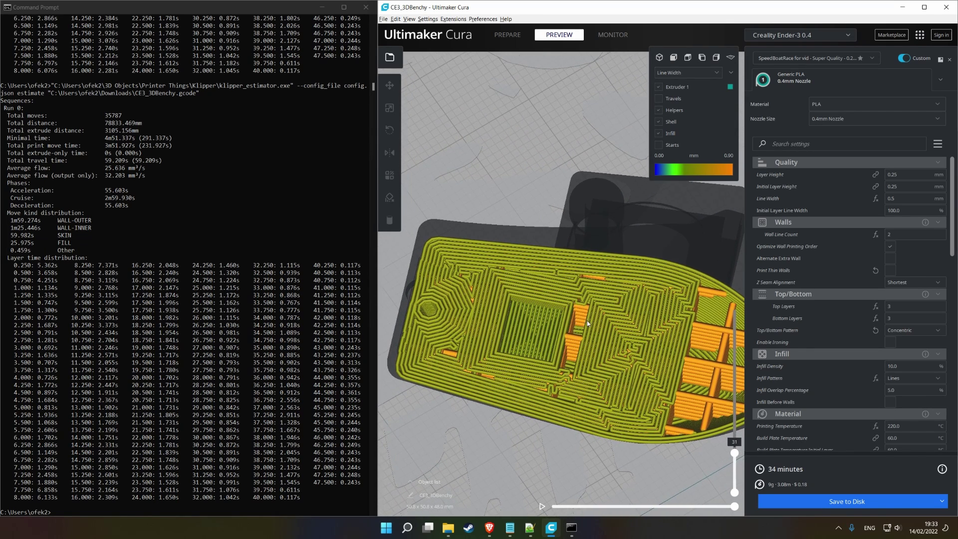
scroll(588, 321, down, 1)
scroll(587, 321, up, 1)
drag(735, 453, 723, 340)
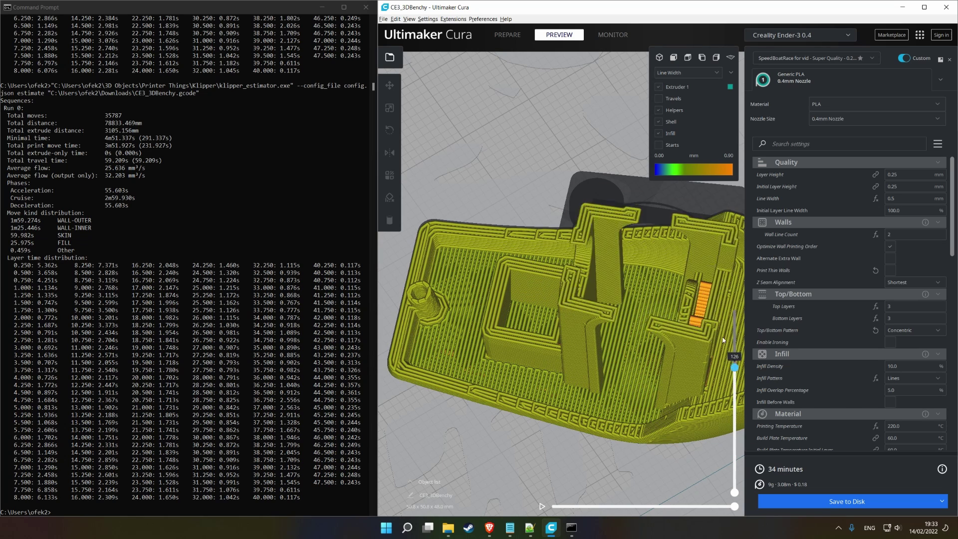
key(Up)
key(Up)
key(Up)
key(Up)
key(Up)
key(Up)
key(Up)
key(Up)
key(Up)
key(Up)
key(Up)
key(Up)
key(Up)
key(Up)
key(Up)
key(Up)
key(Up)
key(Up)
key(Up)
key(Up)
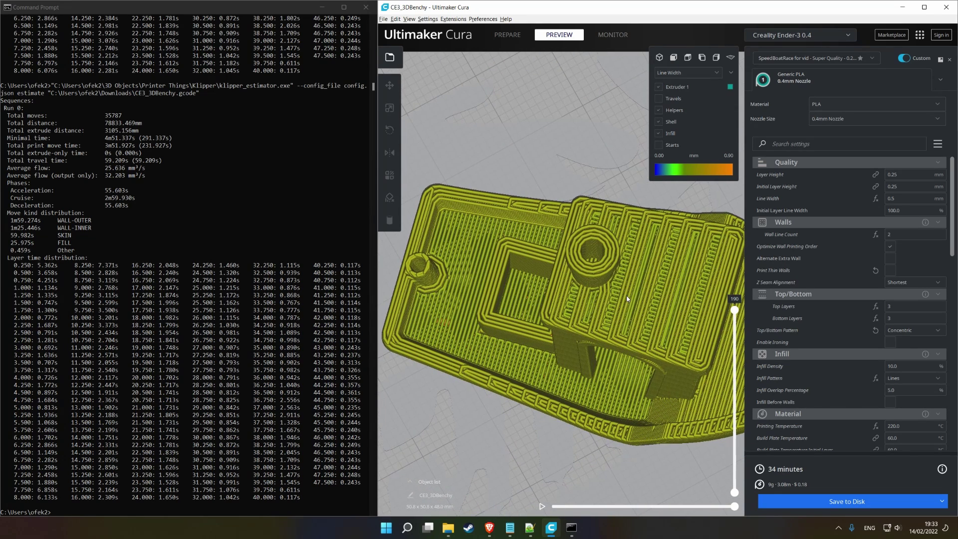
Save the concentric-pattern G-code over the existing CE3_3DBenchy.gcode in Downloads
click(844, 501)
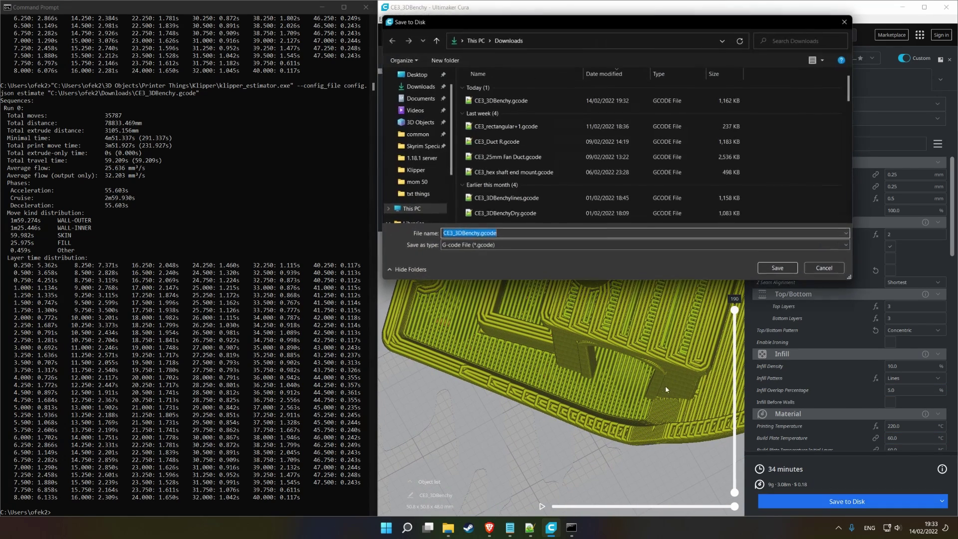
click(778, 272)
click(522, 268)
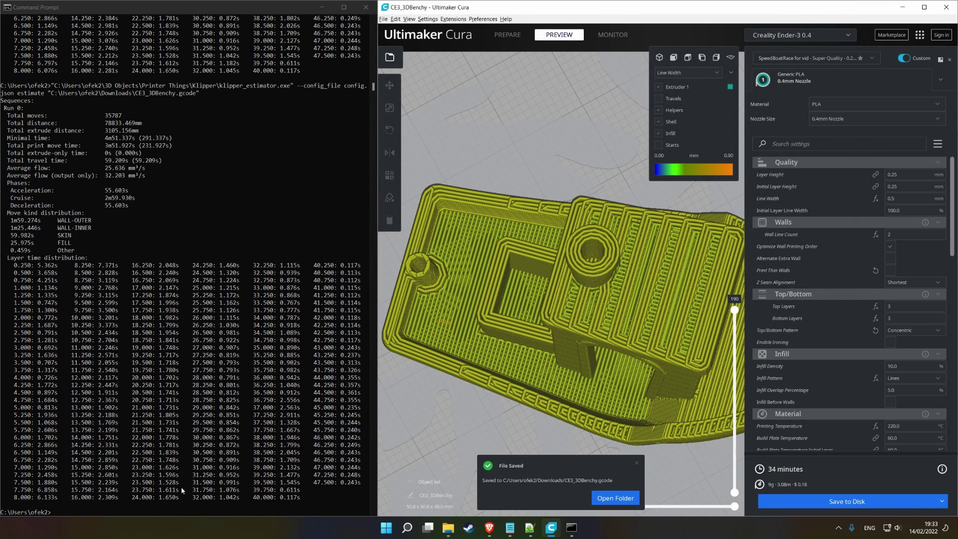
Run the klipper_estimator estimate again in Command Prompt for the concentric-pattern G-code
click(181, 509)
key(Up)
key(Return)
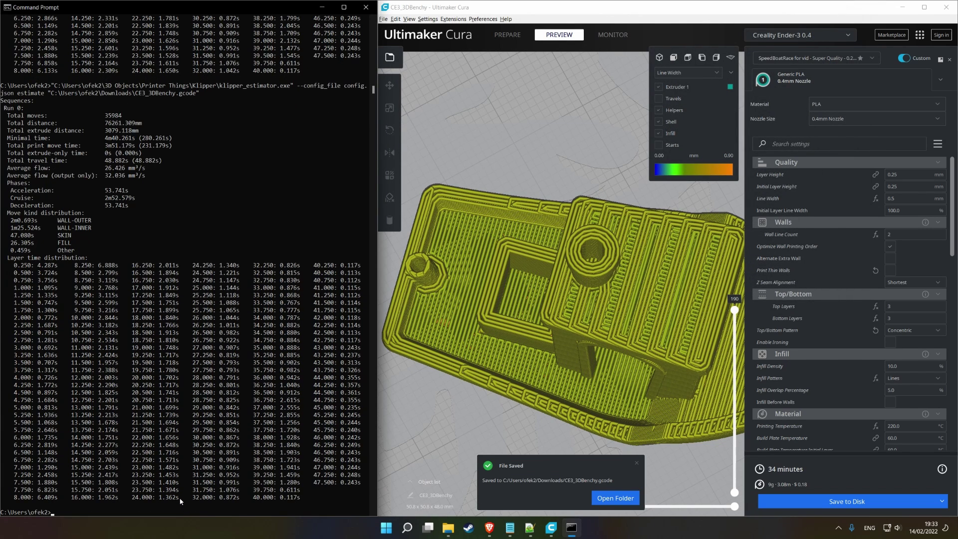
Look over the fully sliced Benchy in Cura from above and from the side
right_drag(434, 464, 396, 432)
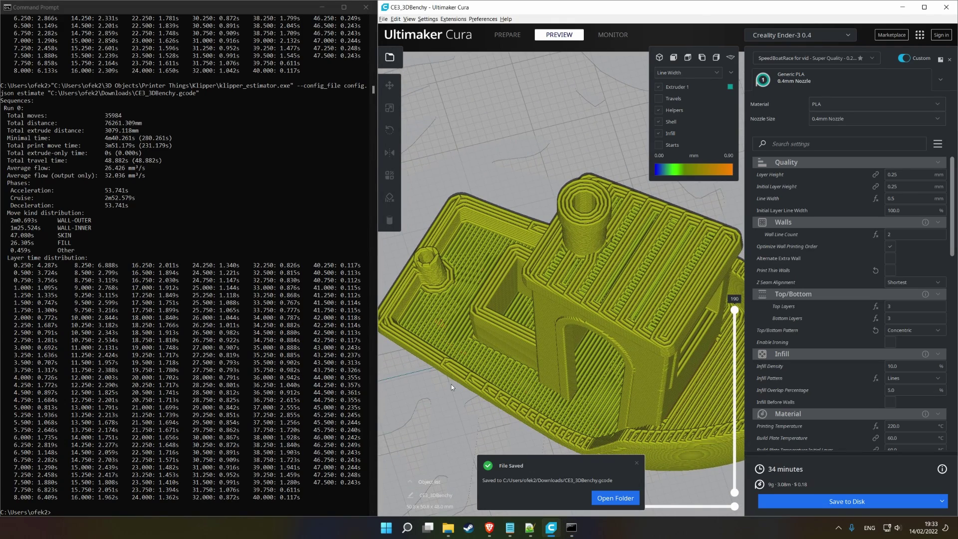
right_drag(452, 385, 530, 379)
scroll(515, 387, up, 3)
drag(738, 311, 702, 238)
scroll(571, 266, down, 3)
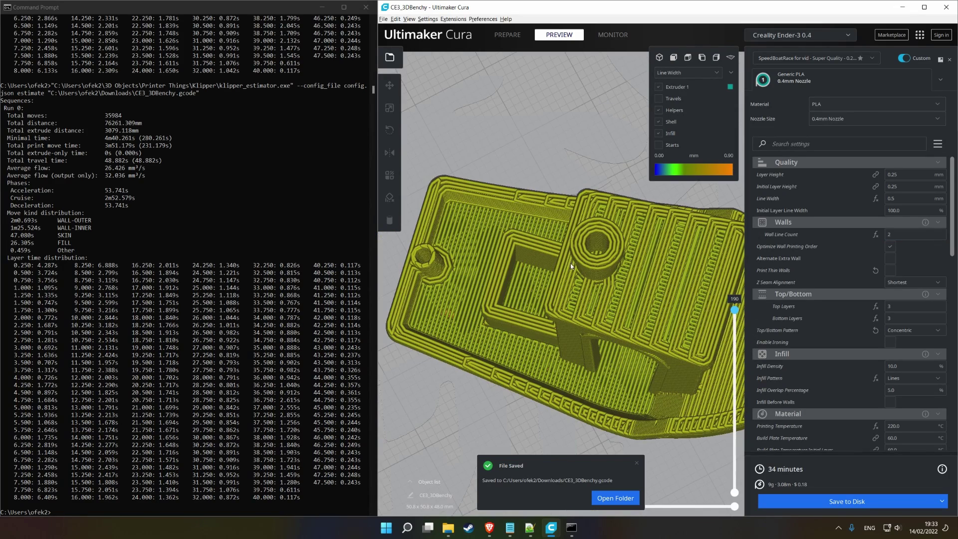
right_drag(571, 262, 513, 260)
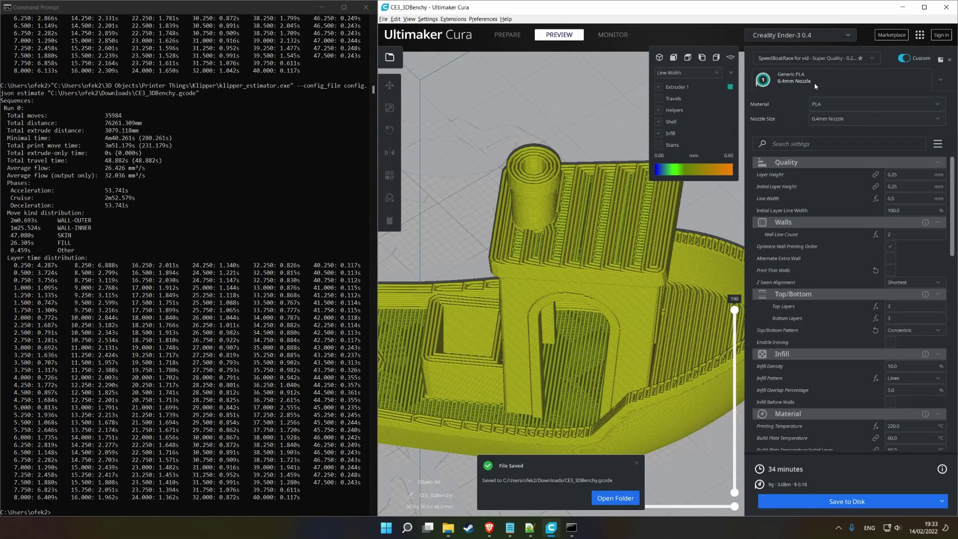
Update the "SpeedBoatRace for vid" profile with the current setting changes
click(811, 61)
click(768, 201)
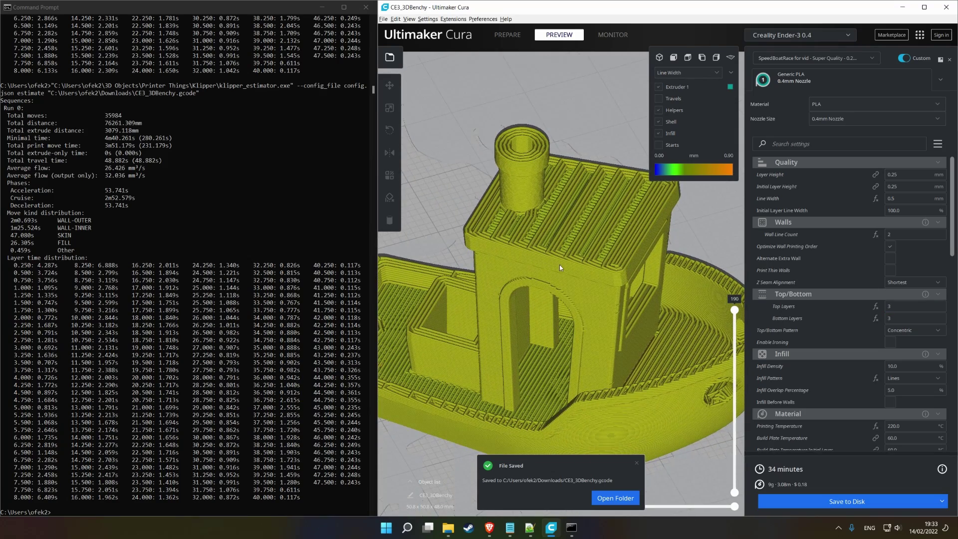
right_drag(591, 263, 583, 250)
right_drag(538, 224, 514, 236)
scroll(559, 229, down, 3)
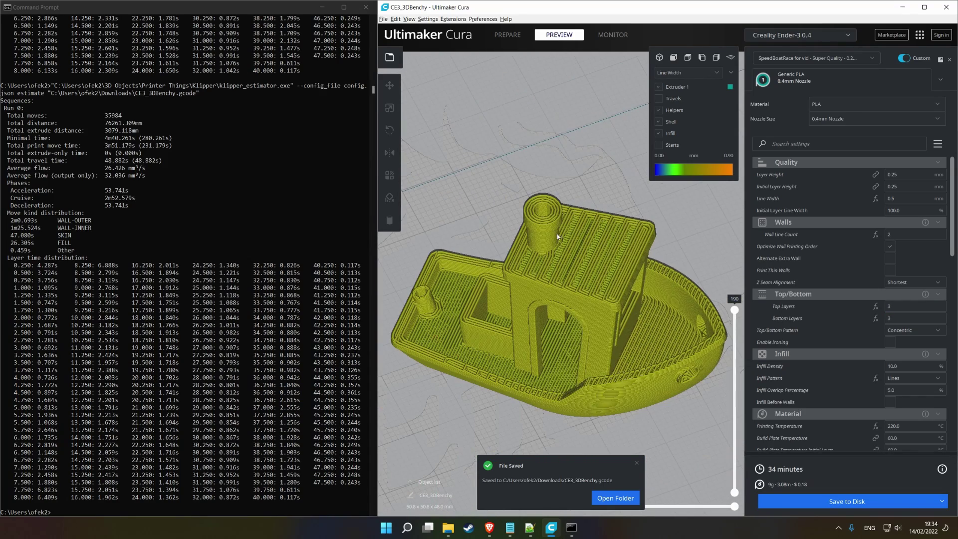
Lower the layer preview to layer 45 to expose the infill and set the infill pattern to Concentric
right_drag(584, 244, 717, 305)
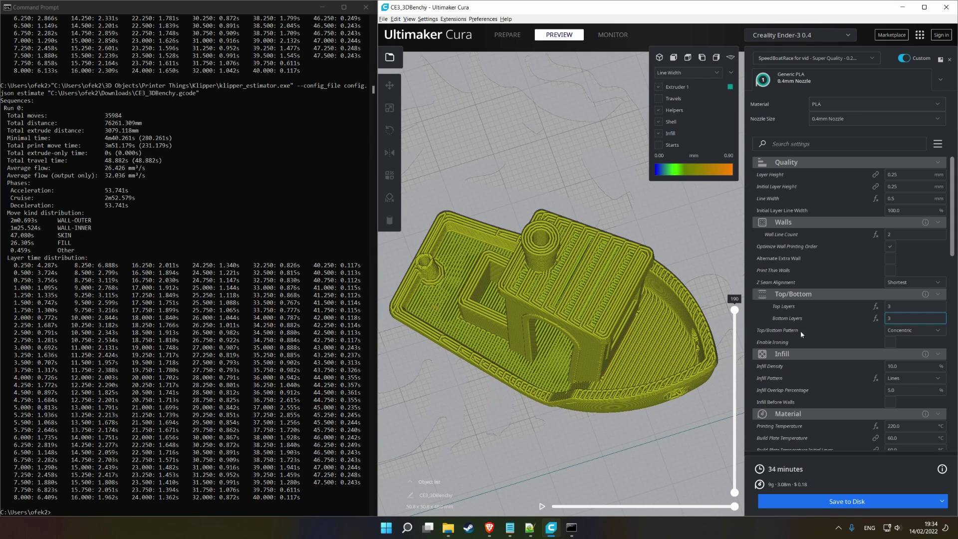
scroll(917, 318, down, 1)
right_drag(665, 290, 636, 291)
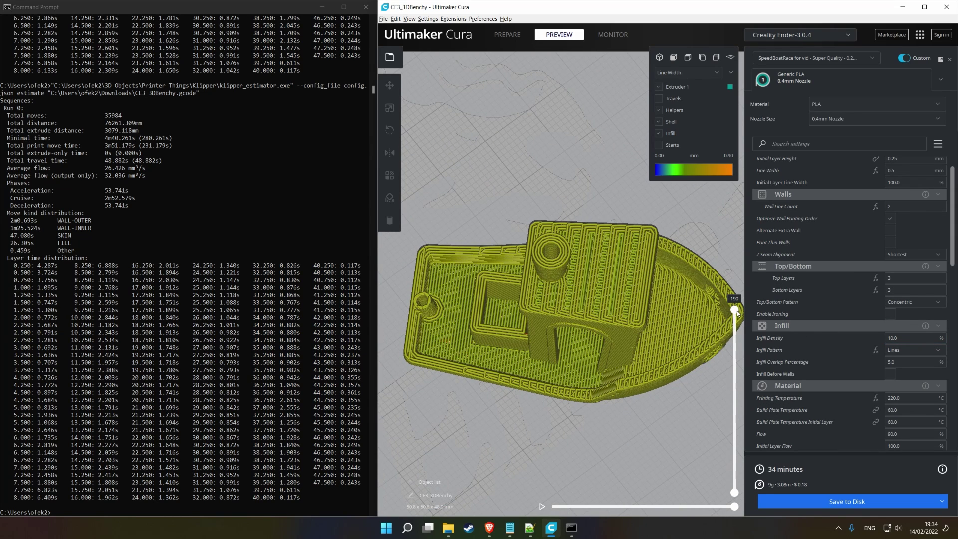
scroll(872, 346, down, 15)
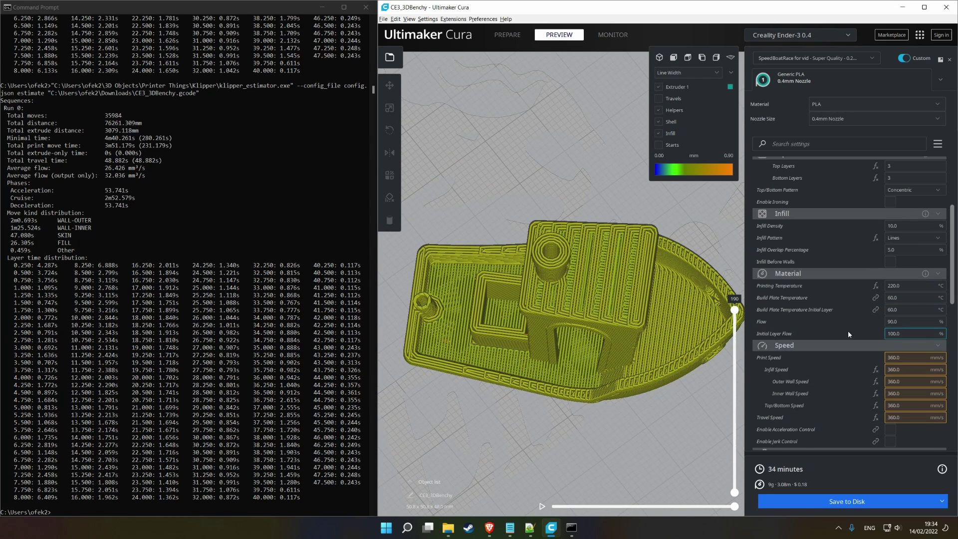
scroll(809, 322, up, 10)
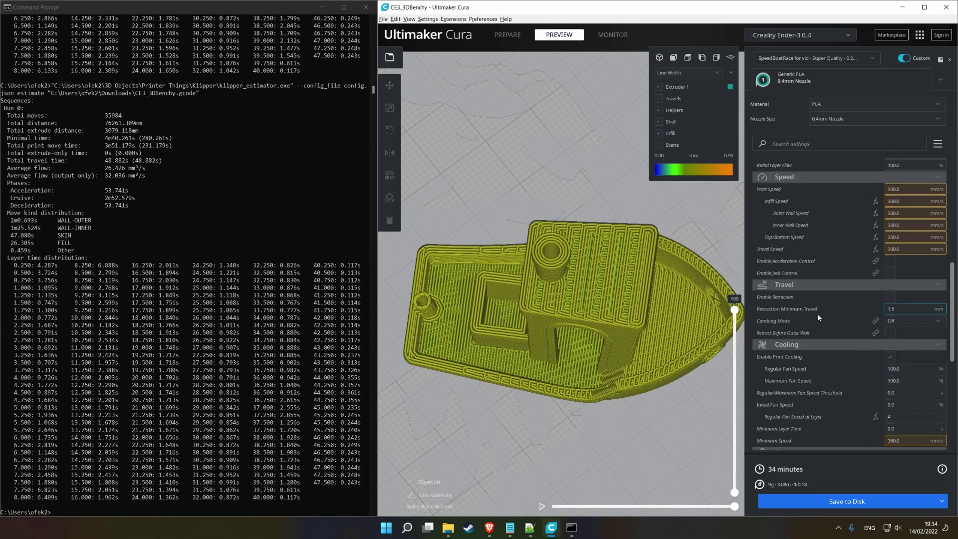
scroll(783, 291, up, 1)
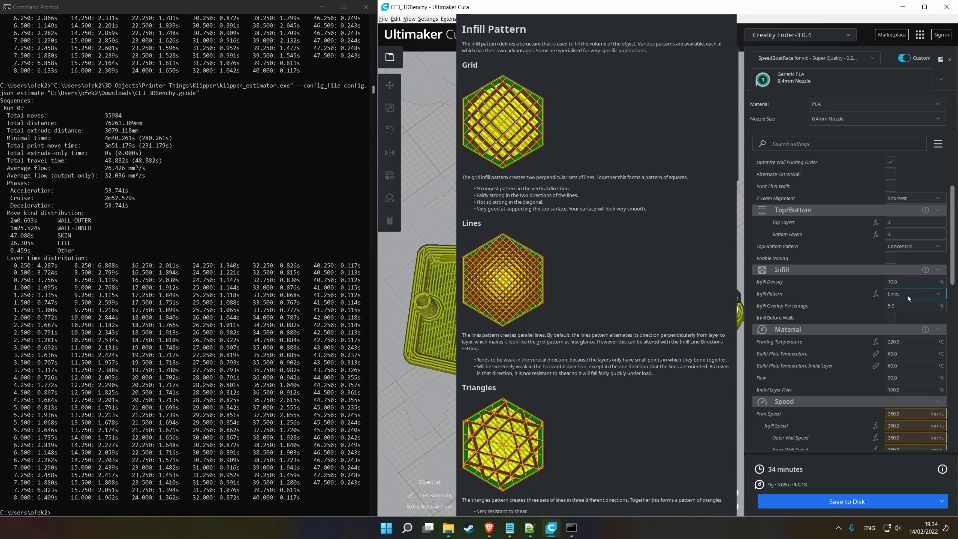
click(908, 298)
drag(736, 310, 734, 441)
click(931, 294)
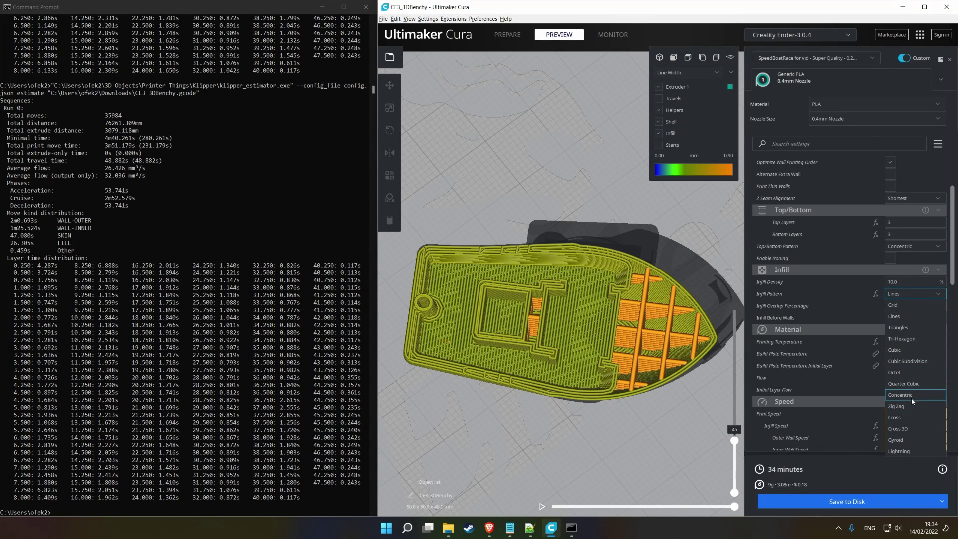
click(911, 395)
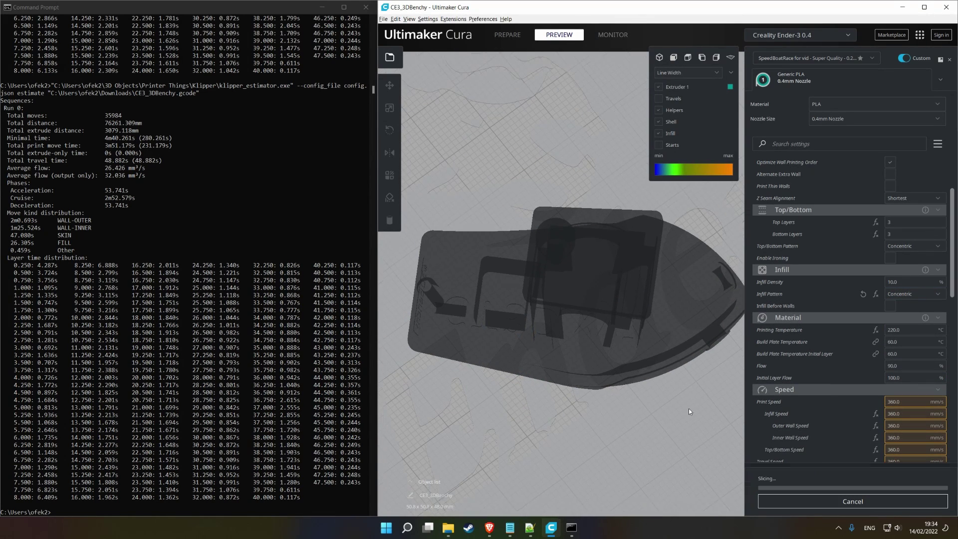
Lower the layer preview to about layer 22 to examine the concentric infill inside the hull
right_drag(678, 399, 659, 400)
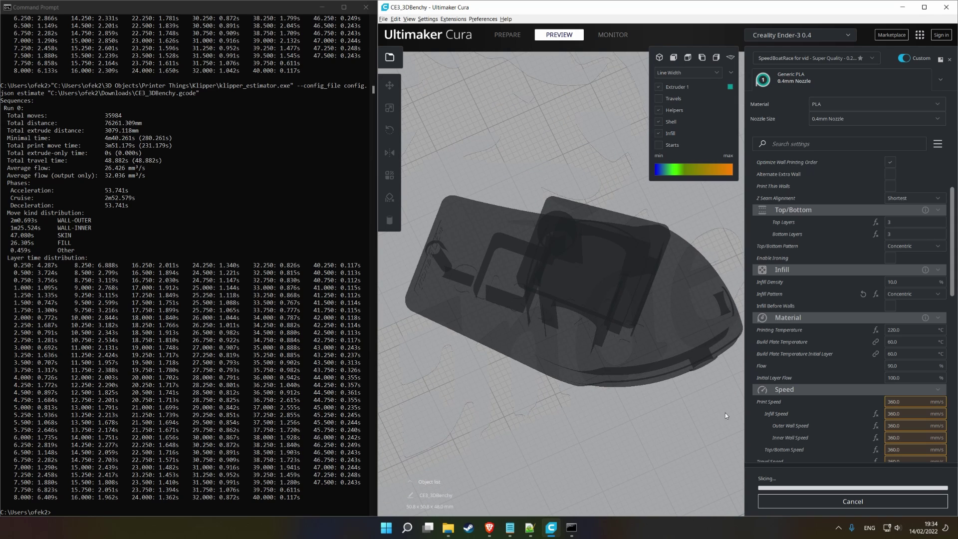
mouse_move(736, 449)
mouse_down()
mouse_move(734, 486)
mouse_move(741, 467)
mouse_up()
right_drag(591, 313, 607, 347)
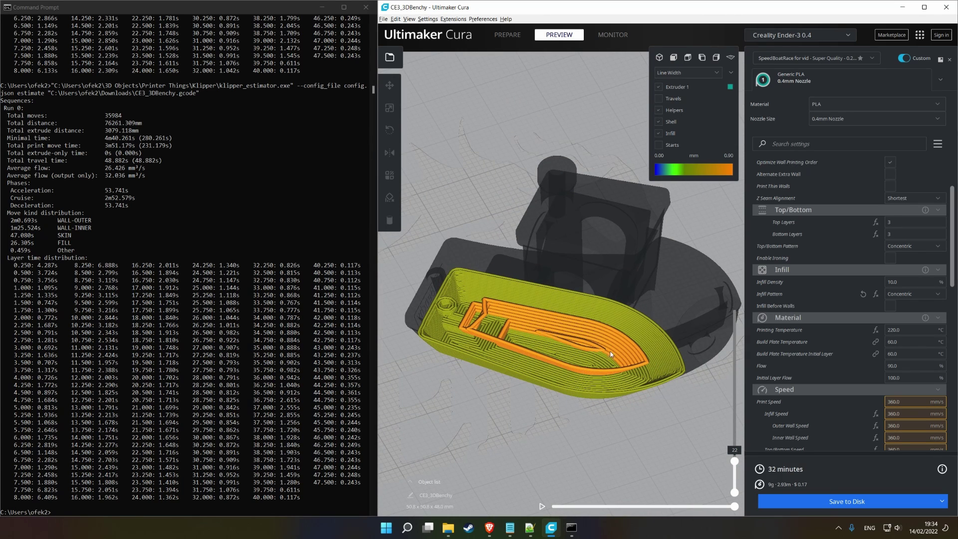
drag(738, 463, 740, 467)
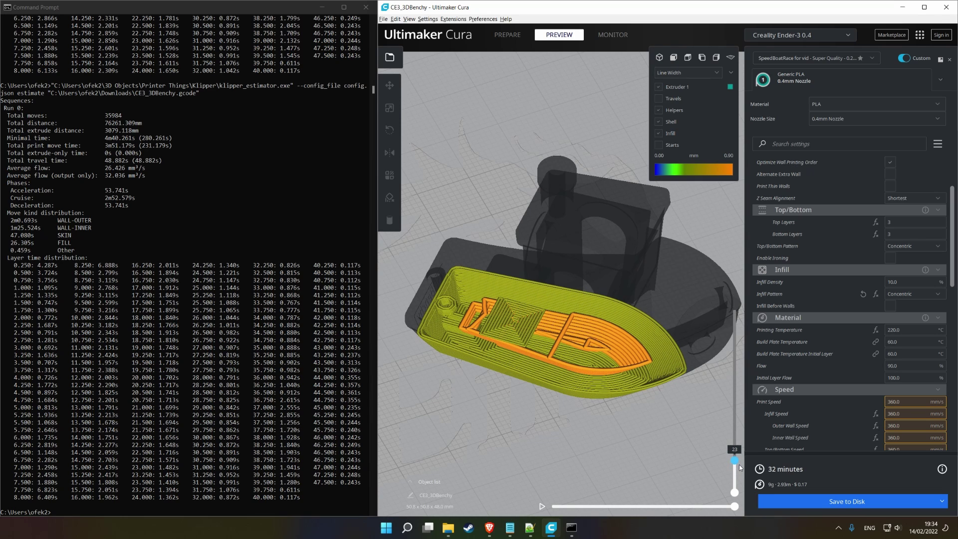
Advance the layer preview from the lower hull up to layer 190, examining how the concentric infill develops
key(Up)
key(Up)
key(Up)
key(Up)
key(Up)
key(Up)
key(Up)
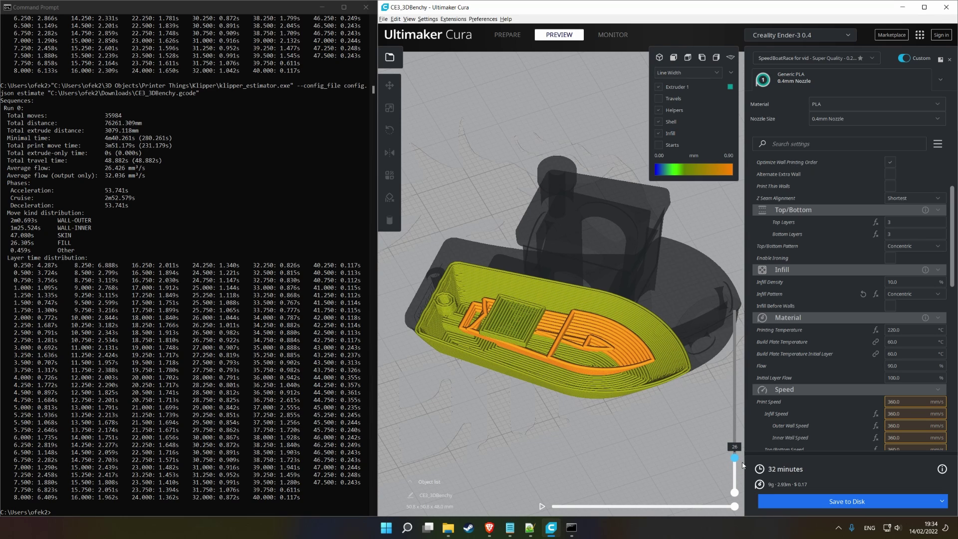
key(Up)
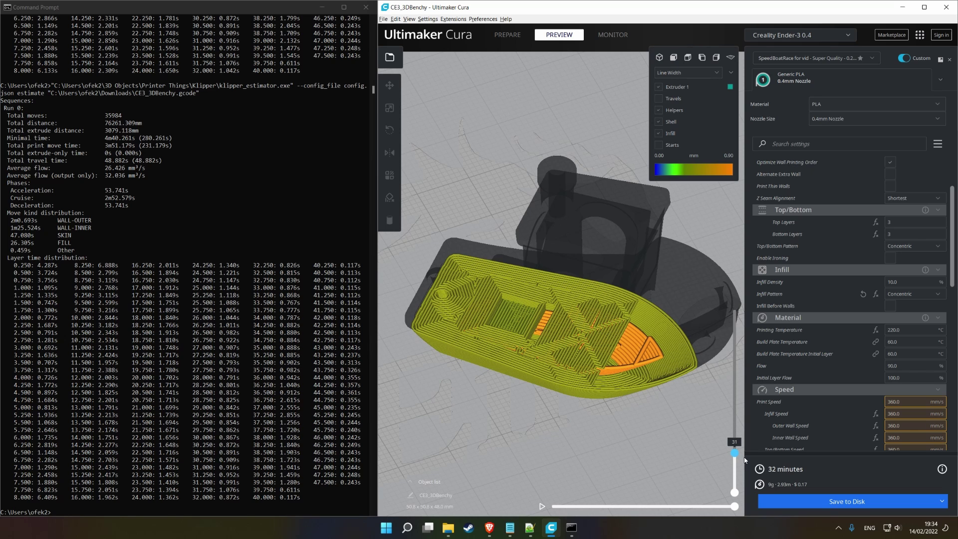
key(Up)
key(Up)
key(Up)
key(Up)
key(Up)
key(Up)
key(Up)
key(Up)
key(Up)
key(Up)
key(Up)
key(Up)
key(Up)
key(Up)
key(Up)
key(Up)
key(Up)
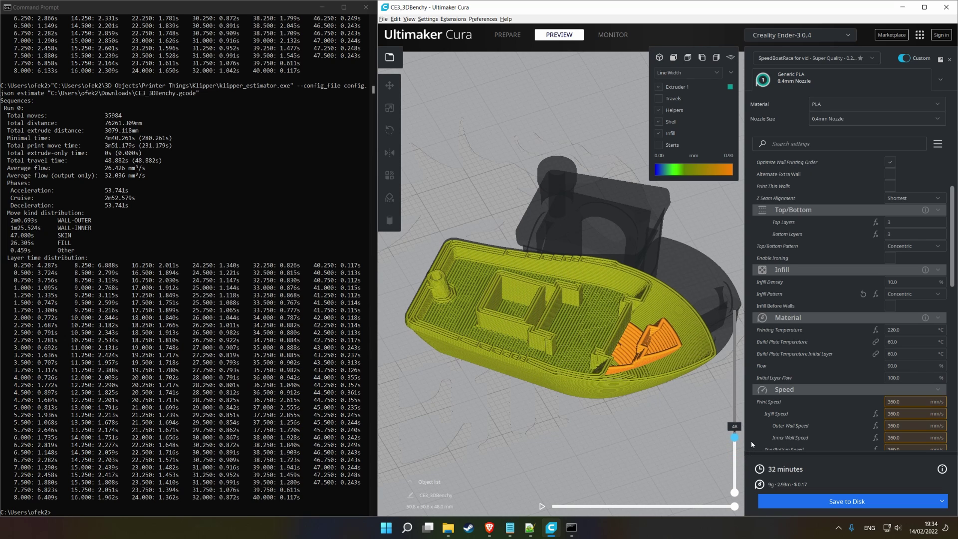
key(Up)
key(Up)
key(Up)
key(Up)
key(Up)
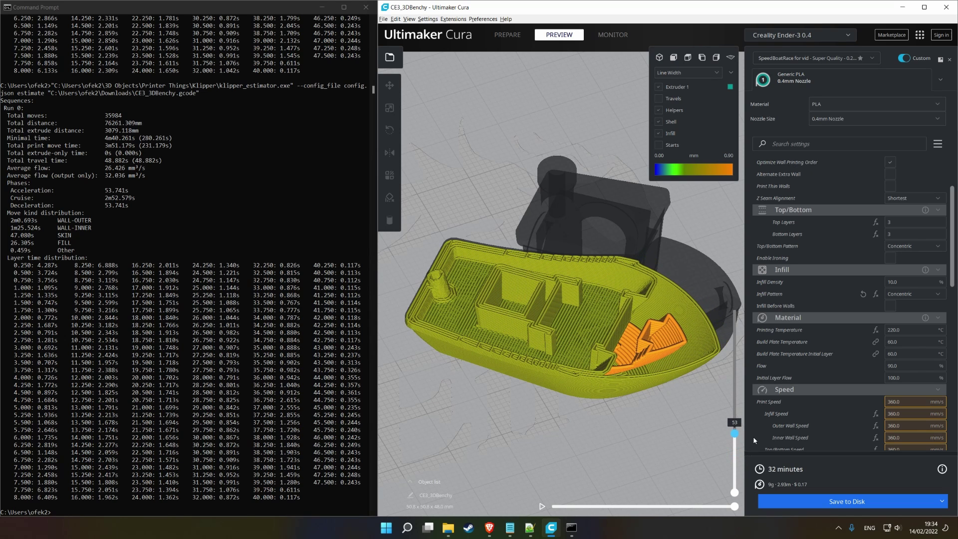
key(Up)
key(Up)
key(Up)
key(Up)
key(Up)
key(Up)
key(Up)
key(Up)
key(Up)
key(Up)
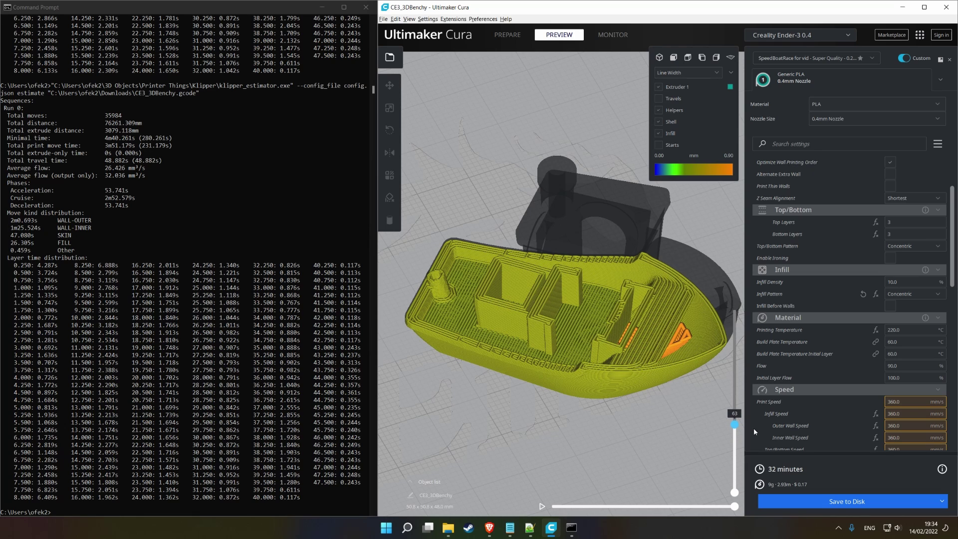
key(Up)
key(Up)
key(Up)
key(Up)
key(Up)
key(Up)
key(Up)
key(Up)
key(Up)
key(Up)
key(Up)
key(Up)
key(Up)
key(Up)
key(Up)
key(Up)
key(Up)
key(Up)
key(Up)
key(Up)
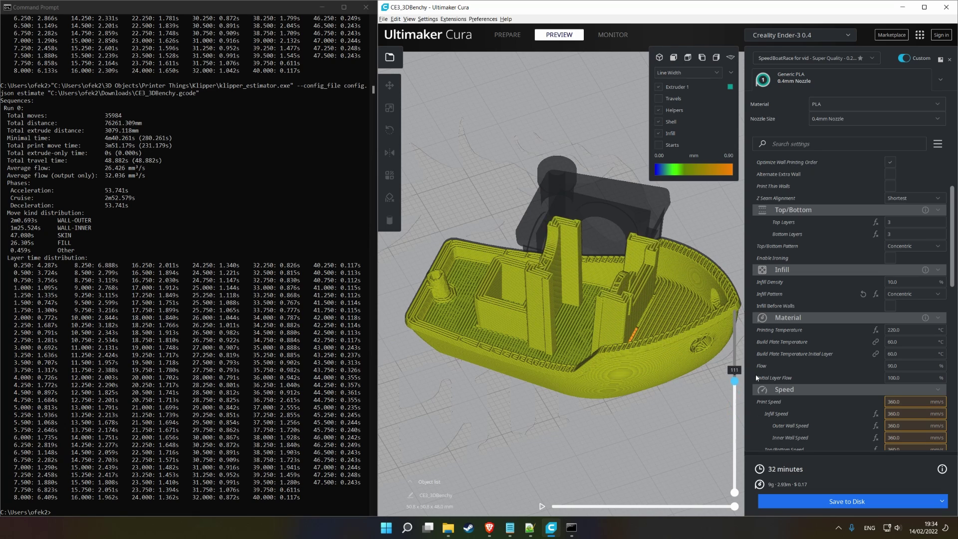
key(Up)
key(Up)
key(Up)
key(Up)
key(Up)
key(Up)
key(Up)
key(Up)
key(Up)
key(Up)
key(Up)
key(Up)
key(Up)
key(Up)
key(Up)
key(Up)
key(Up)
key(Up)
key(Up)
key(Up)
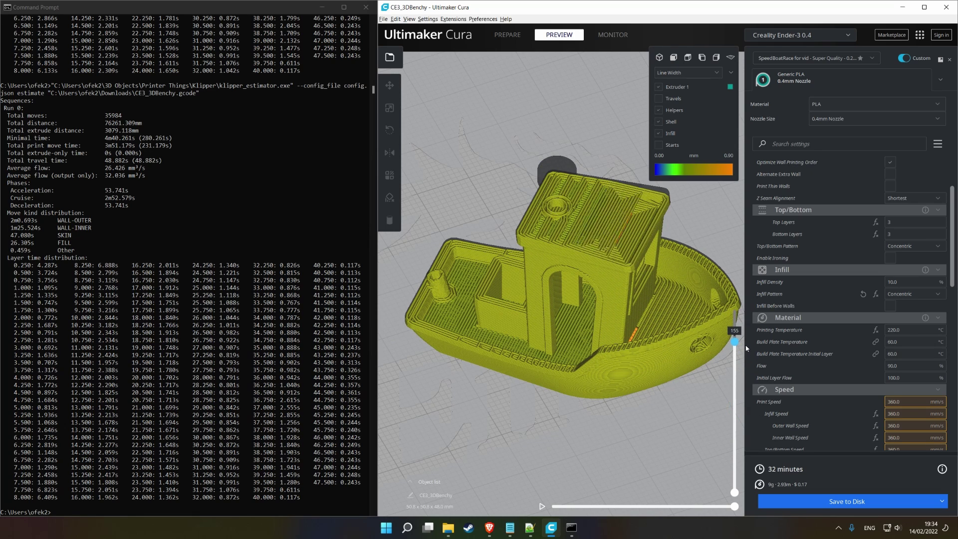
key(Up)
key(Up)
key(Up)
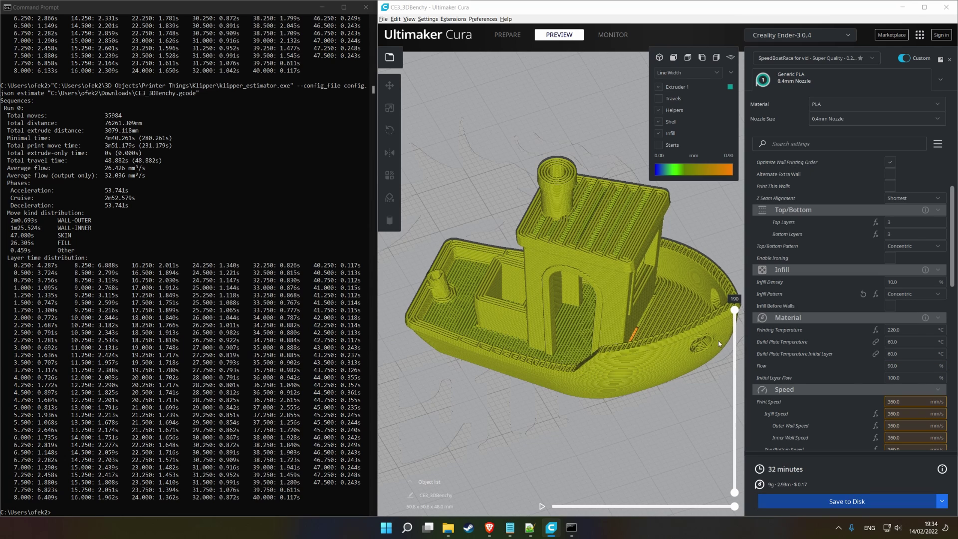
Save the concentric-infill G-code over the existing CE3_3DBenchy.gcode in Downloads
click(847, 501)
click(783, 267)
click(524, 269)
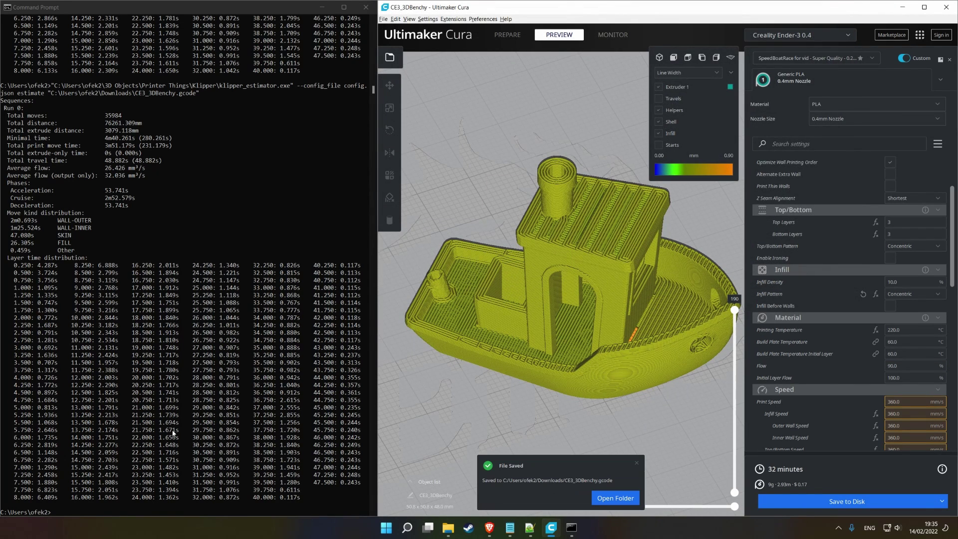
Run the klipper_estimator estimate again in Command Prompt for the concentric-infill G-code and dismiss Cura's file-saved notice
click(115, 505)
key(Up)
key(Return)
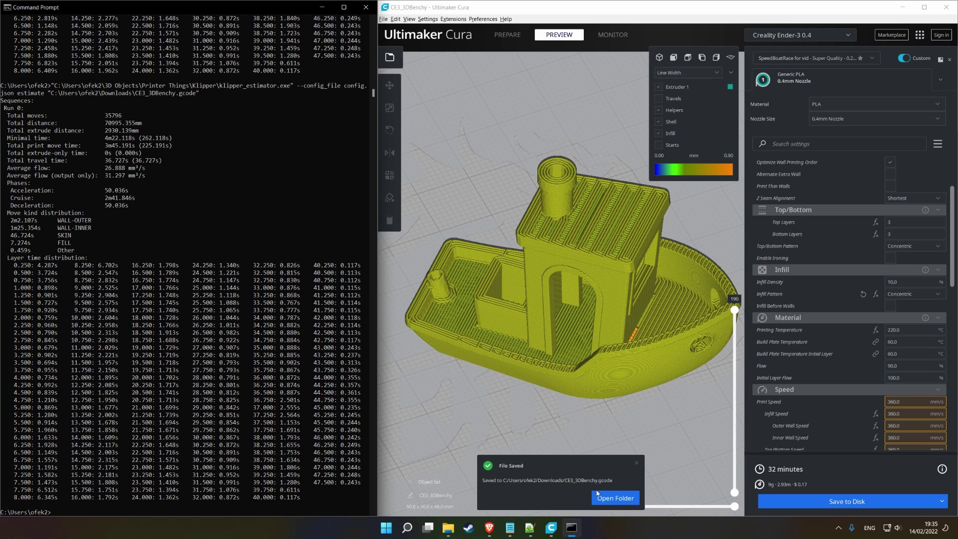
click(637, 463)
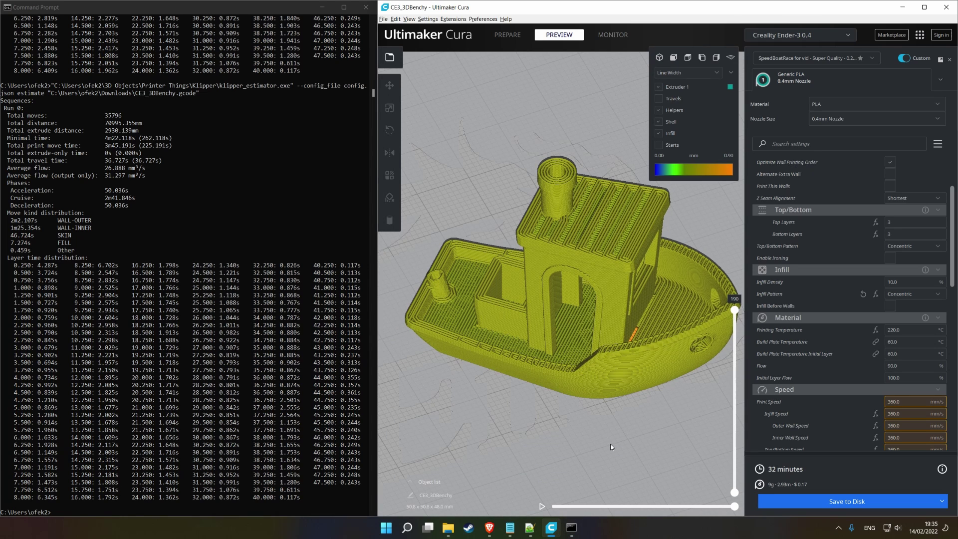
Review the print settings from Quality through Experimental, including speed, travel, cooling and mesh fixes
scroll(850, 393, up, 3)
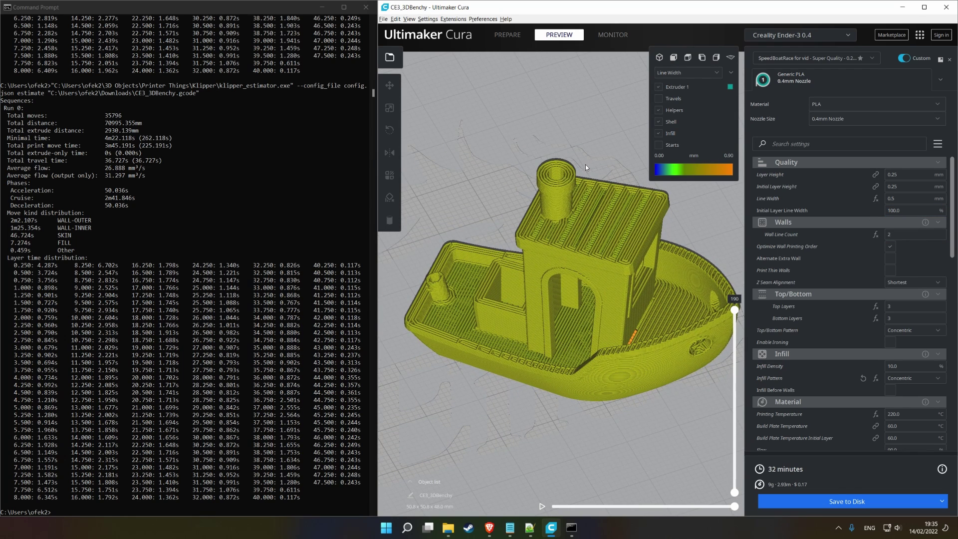
scroll(819, 288, down, 3)
scroll(816, 285, down, 3)
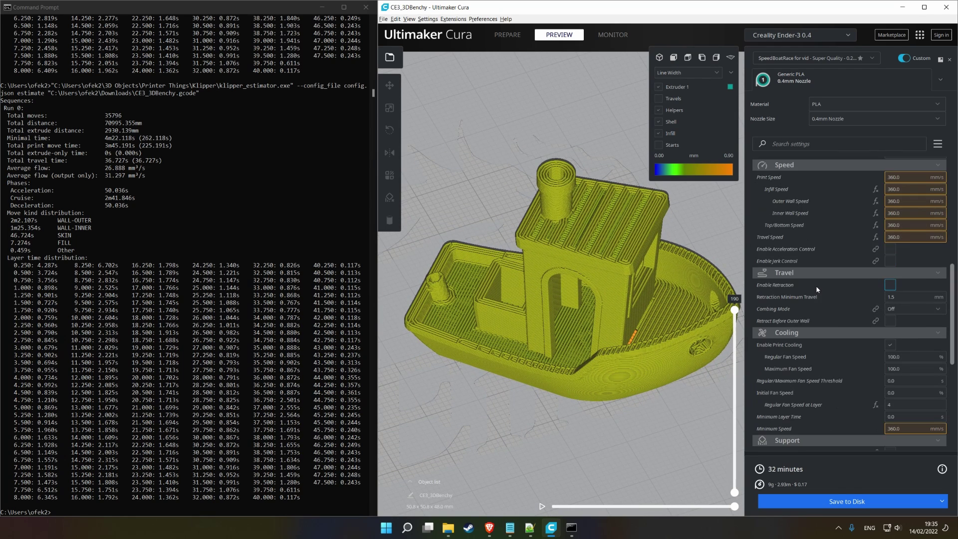
scroll(828, 303, down, 2)
scroll(828, 302, up, 4)
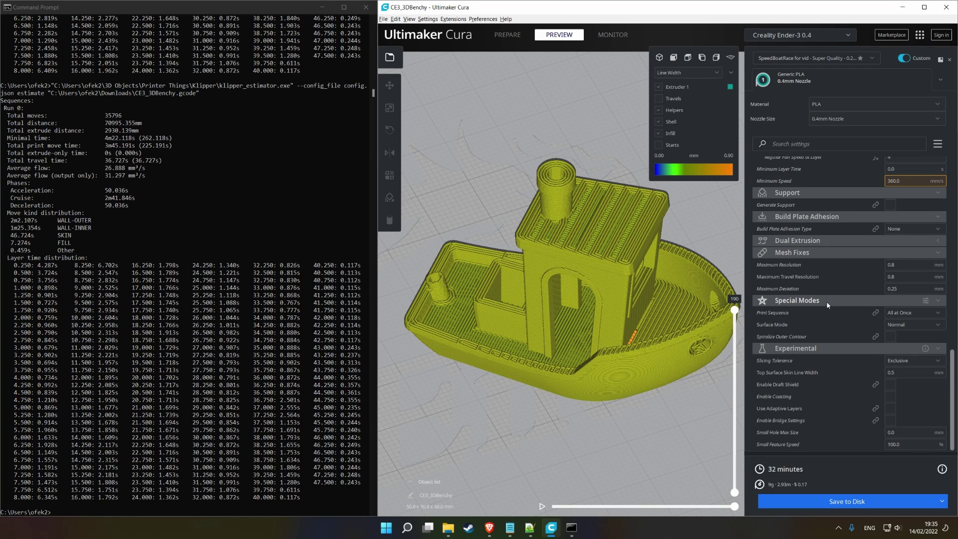
scroll(832, 335, up, 6)
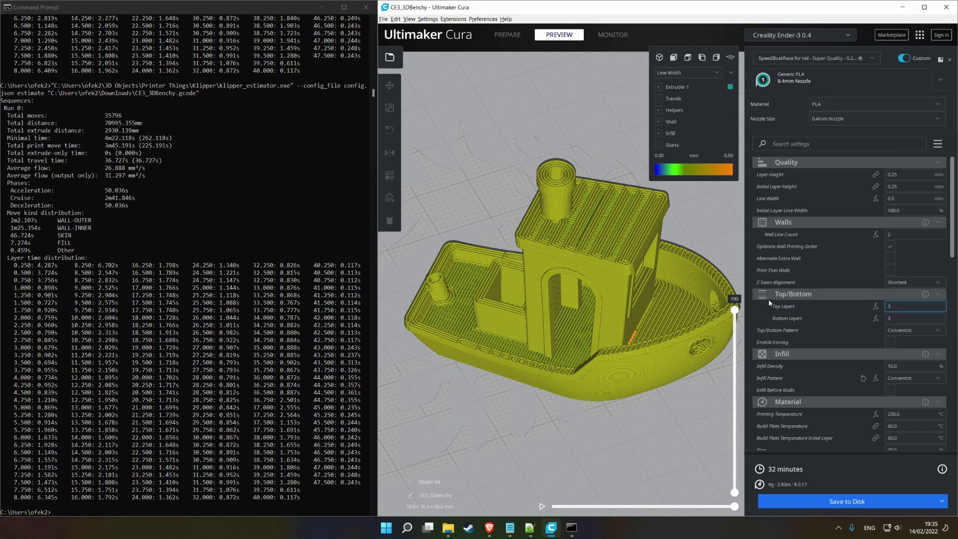
Inspect the solid Benchy model in the Prepare stage up close, and return to the sliced preview
right_drag(699, 219, 656, 143)
click(507, 34)
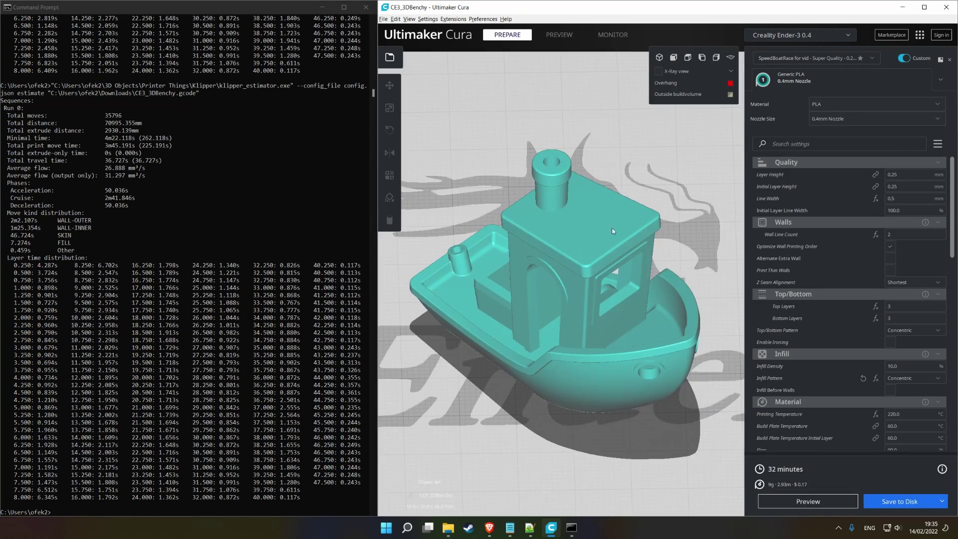
scroll(612, 228, up, 5)
right_drag(455, 292, 653, 305)
click(808, 501)
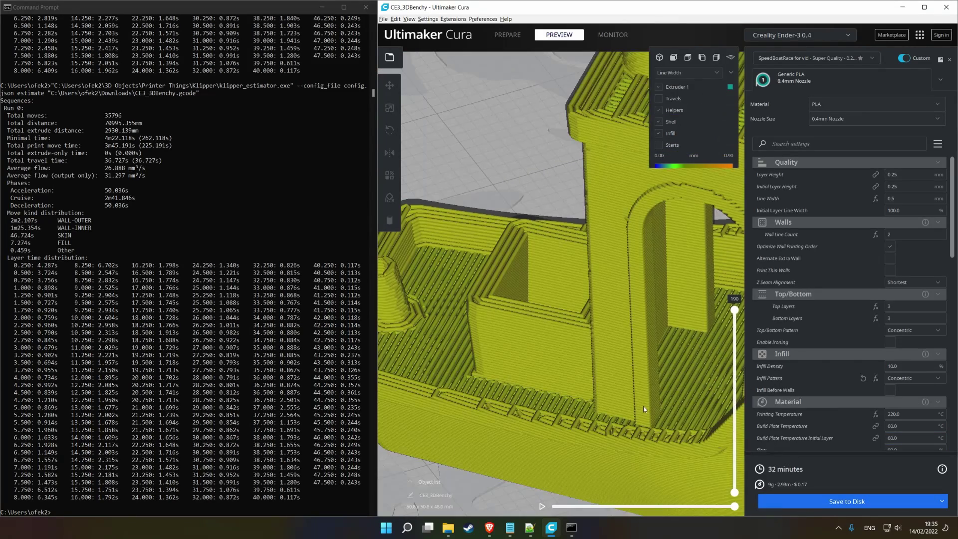
Examine the sliced Benchy's cabin, roof and foredeck up close, including the exposed infill line beside the cabin
scroll(643, 406, down, 5)
scroll(576, 364, up, 4)
right_drag(576, 364, 633, 352)
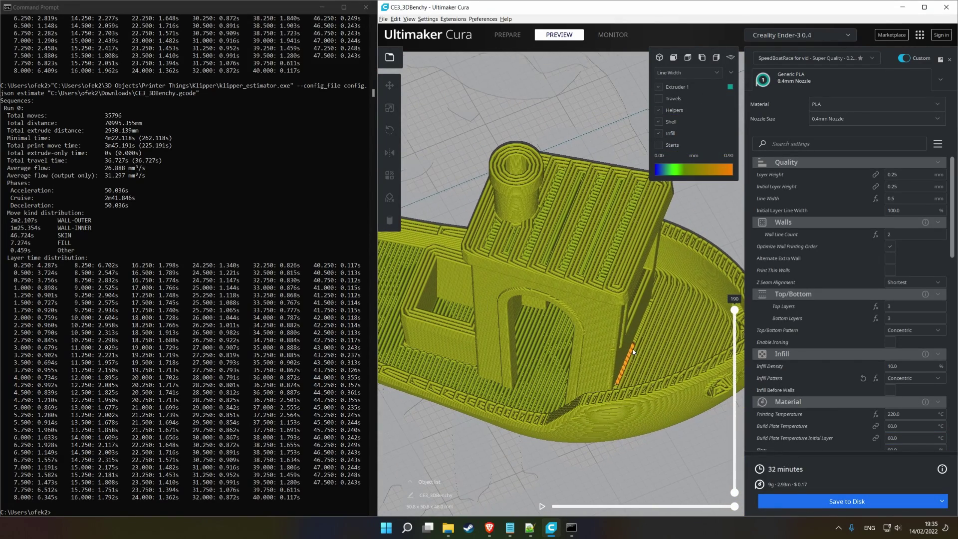
mouse_move(729, 310)
mouse_down()
mouse_move(730, 480)
mouse_move(732, 310)
mouse_up()
right_drag(614, 235, 568, 223)
scroll(565, 211, down, 3)
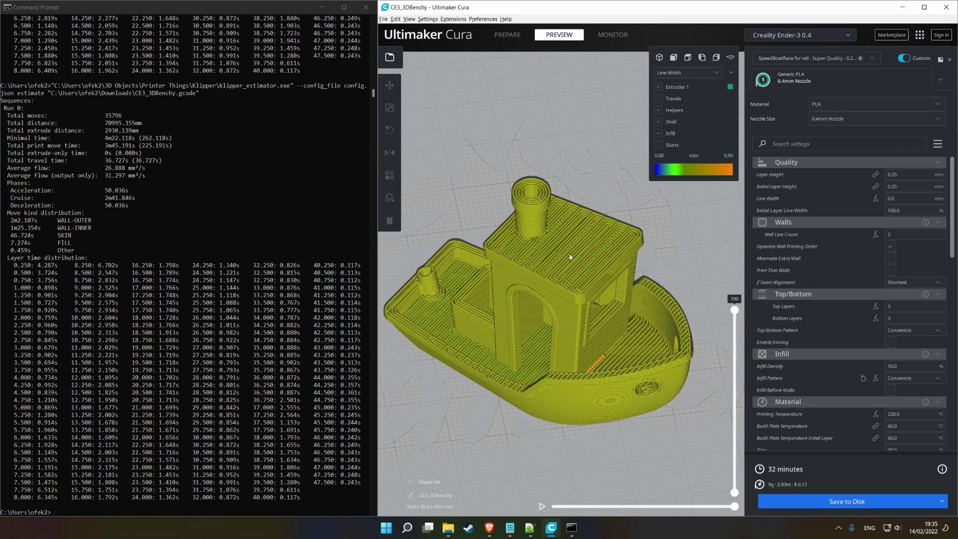
scroll(569, 257, down, 3)
middle_drag(542, 207, 540, 221)
right_drag(540, 221, 525, 203)
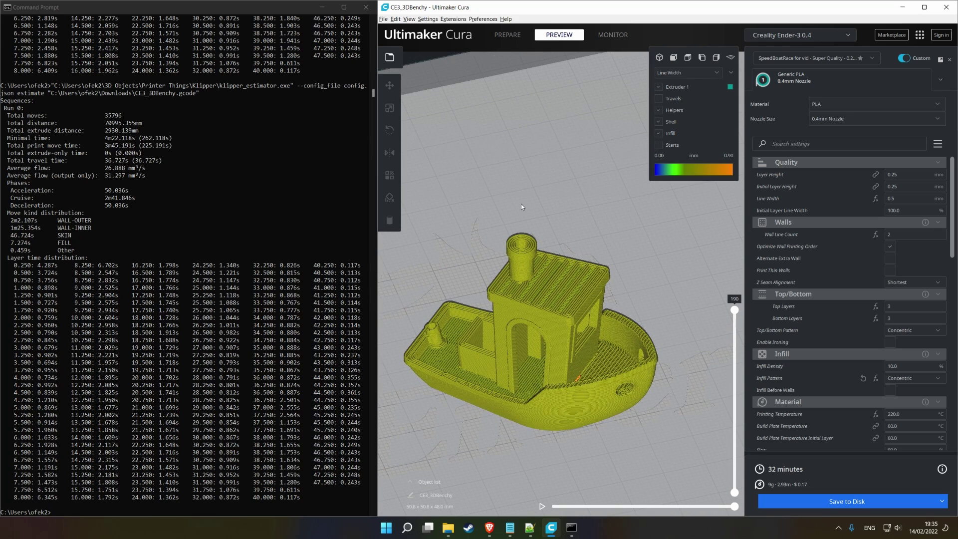